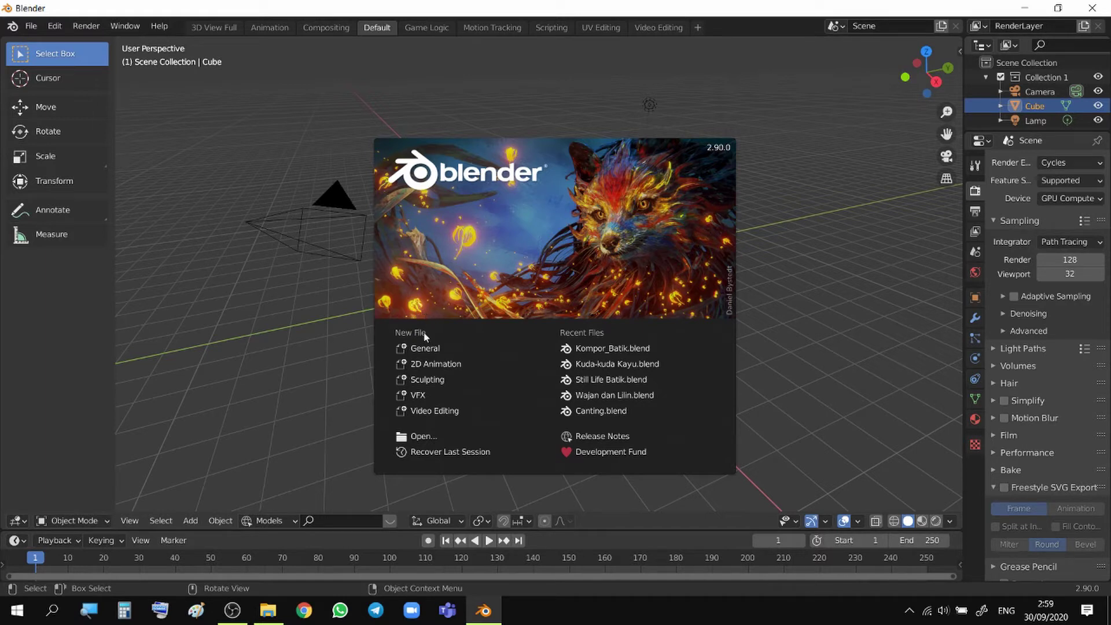
- Create a new file from the 2D Animation template
{"action": "left_click", "coordinate": [421, 365]}
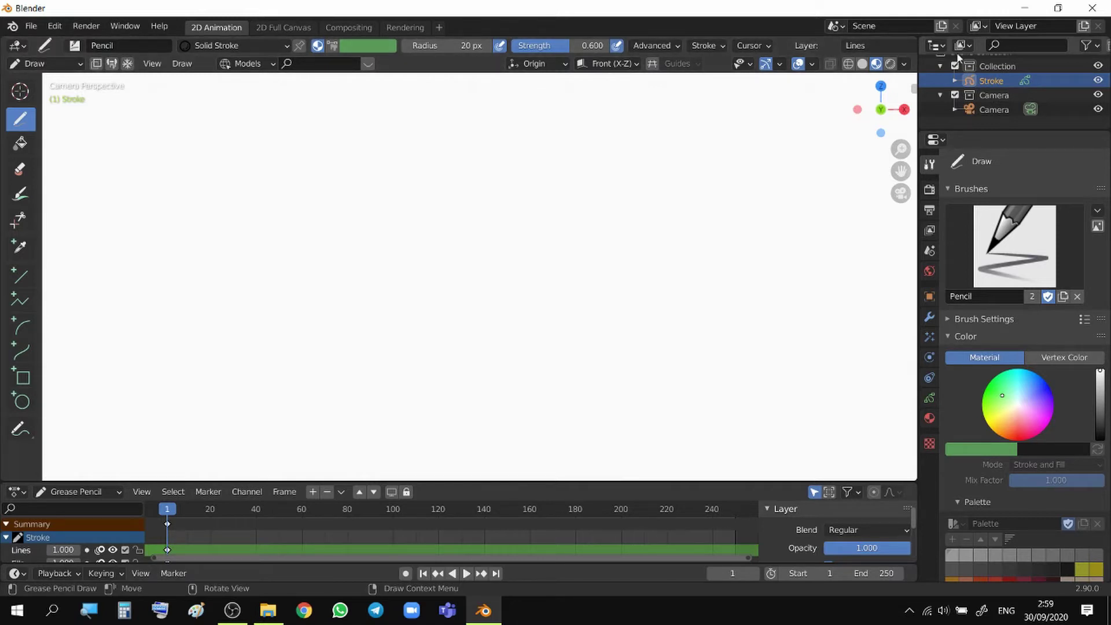
{"action": "scroll", "coordinate": [1030, 64], "scroll_direction": "up", "scroll_amount": 1}
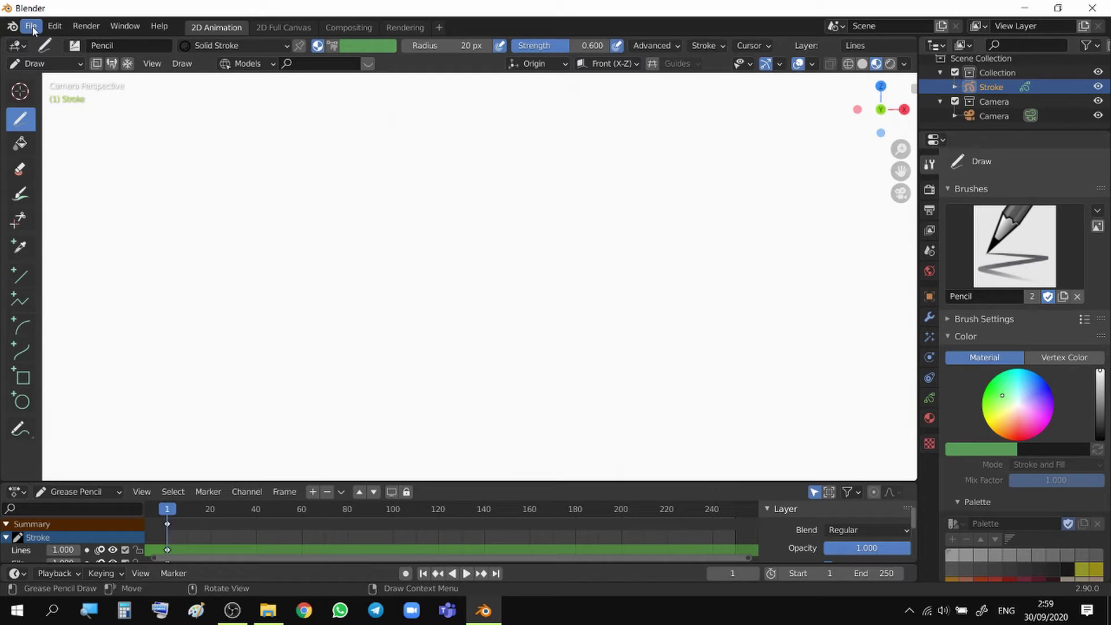
- Look over the 2D Full Canvas, Compositing and Rendering workspaces and return to 2D Animation
{"action": "left_click", "coordinate": [32, 27]}
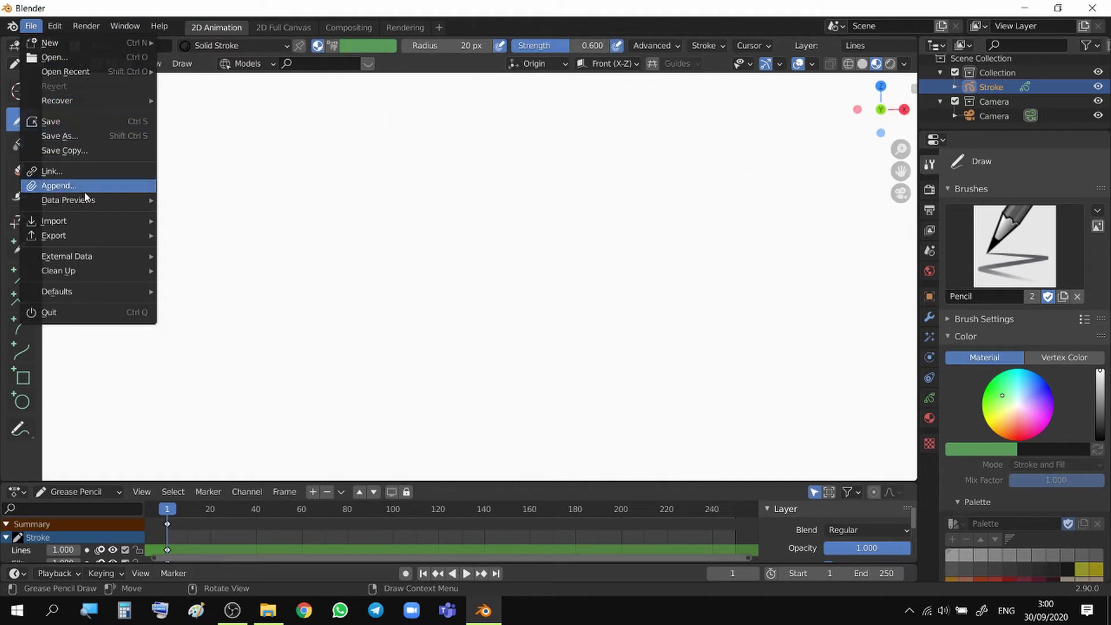
{"action": "mouse_move", "coordinate": [54, 29]}
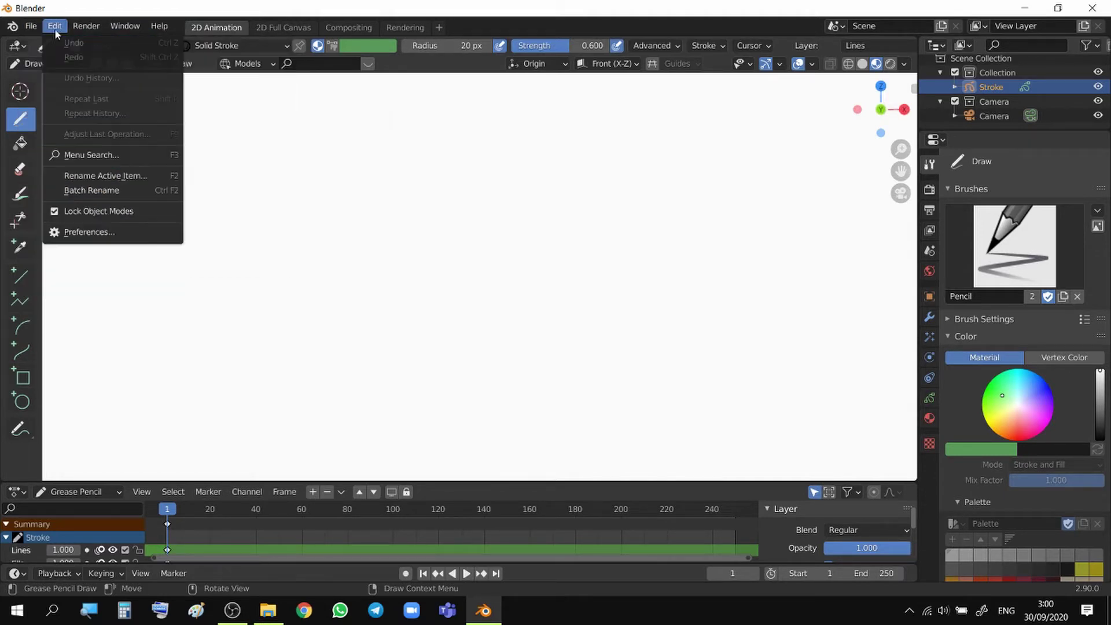
{"action": "mouse_move", "coordinate": [124, 27]}
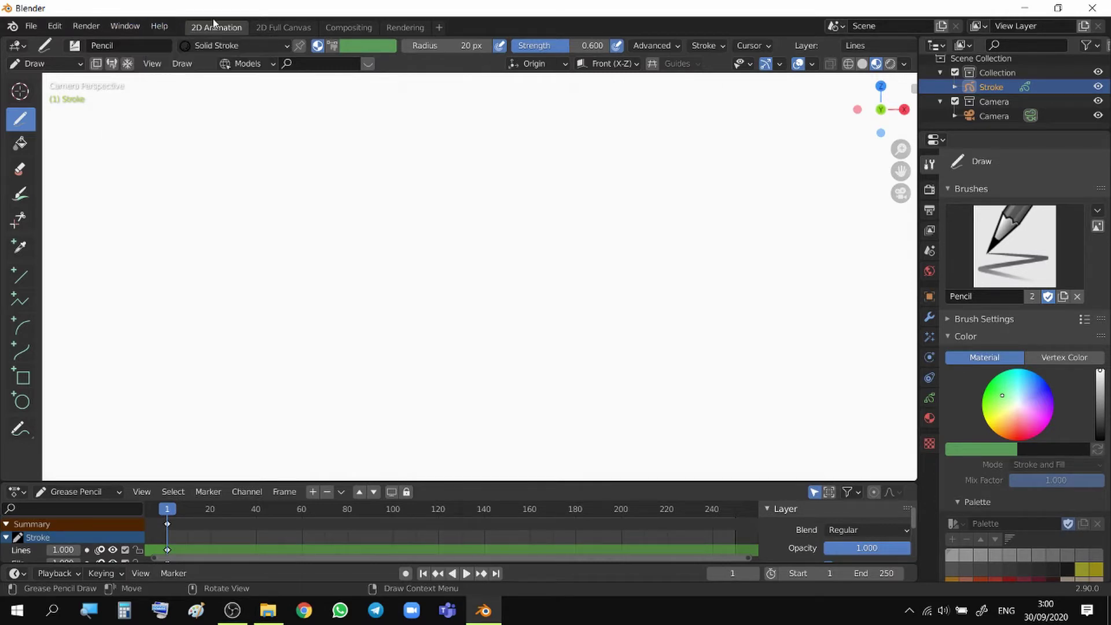
{"action": "left_click", "coordinate": [284, 28]}
{"action": "left_click", "coordinate": [347, 27]}
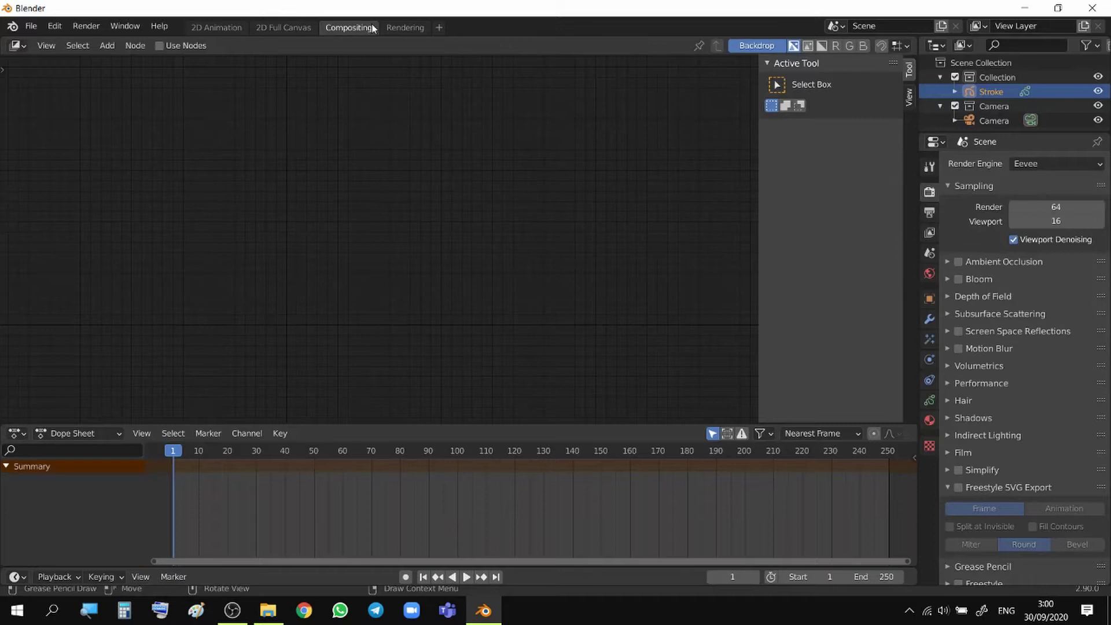
{"action": "left_click", "coordinate": [404, 27]}
{"action": "left_click", "coordinate": [218, 27]}
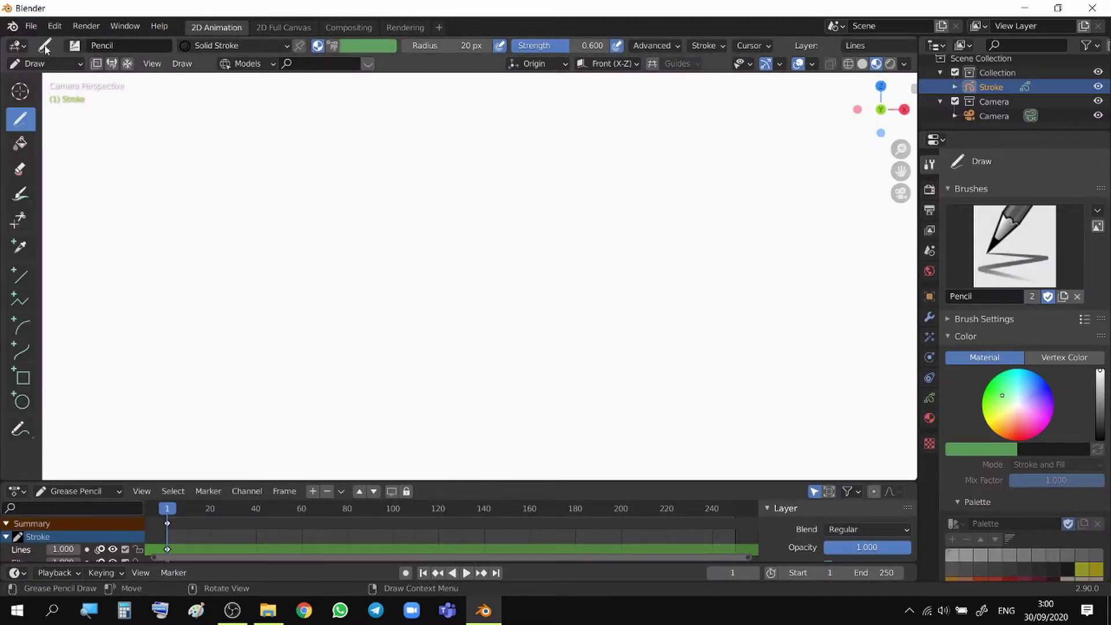
- Examine the stroke object's available materials, comparing the surface settings of Solid Fill and Solid Stroke
{"action": "left_click", "coordinate": [75, 45]}
{"action": "left_click", "coordinate": [186, 46]}
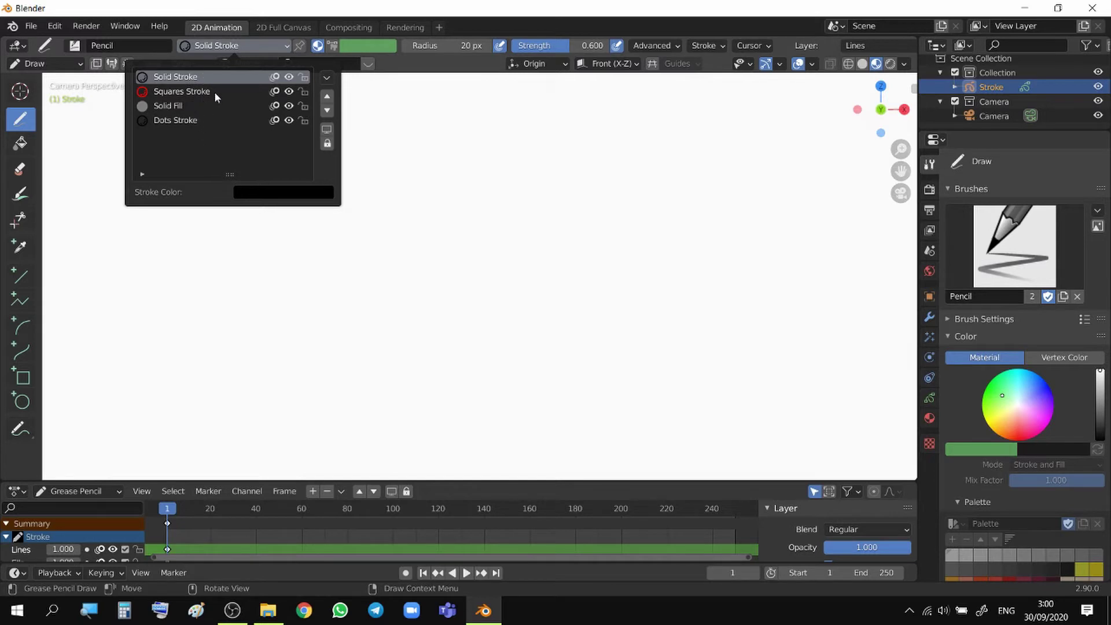
{"action": "left_click", "coordinate": [224, 47]}
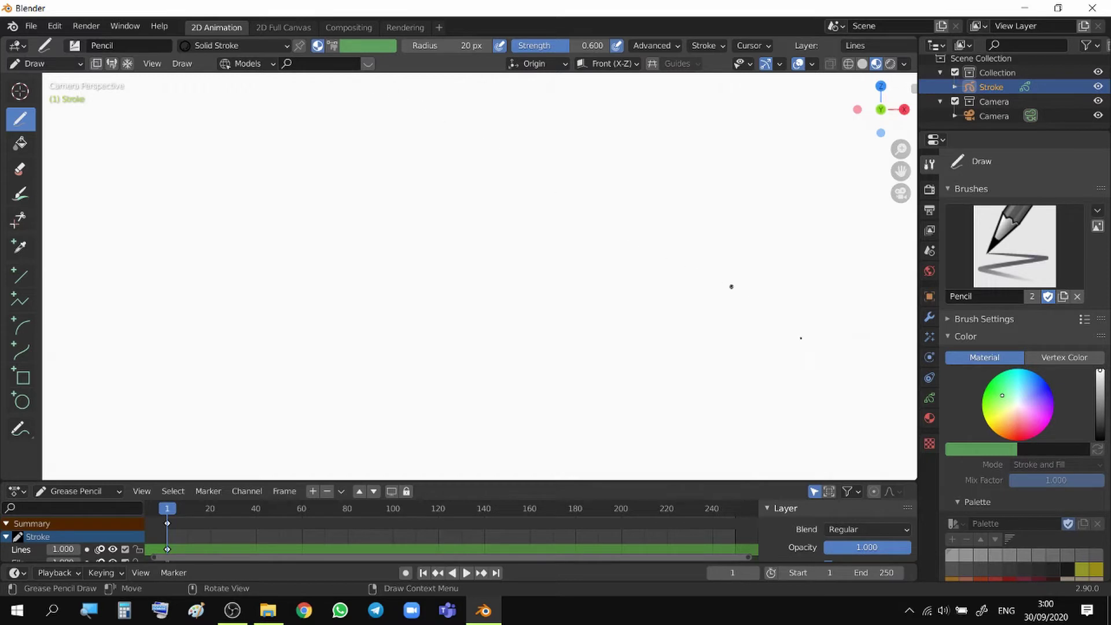
{"action": "left_click", "coordinate": [929, 419]}
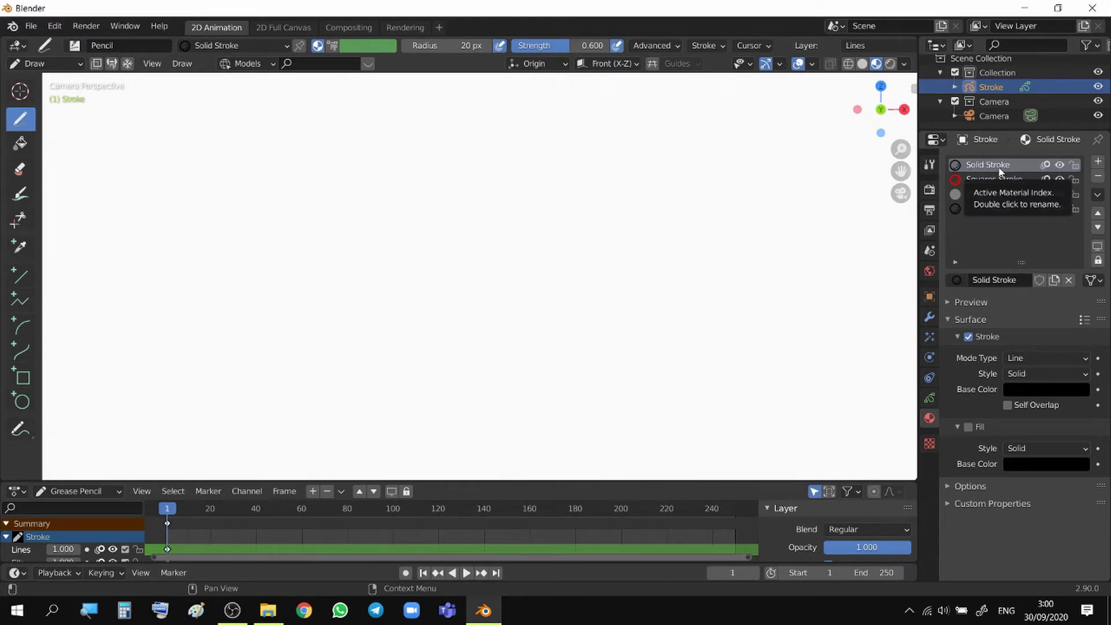
{"action": "left_click", "coordinate": [972, 196]}
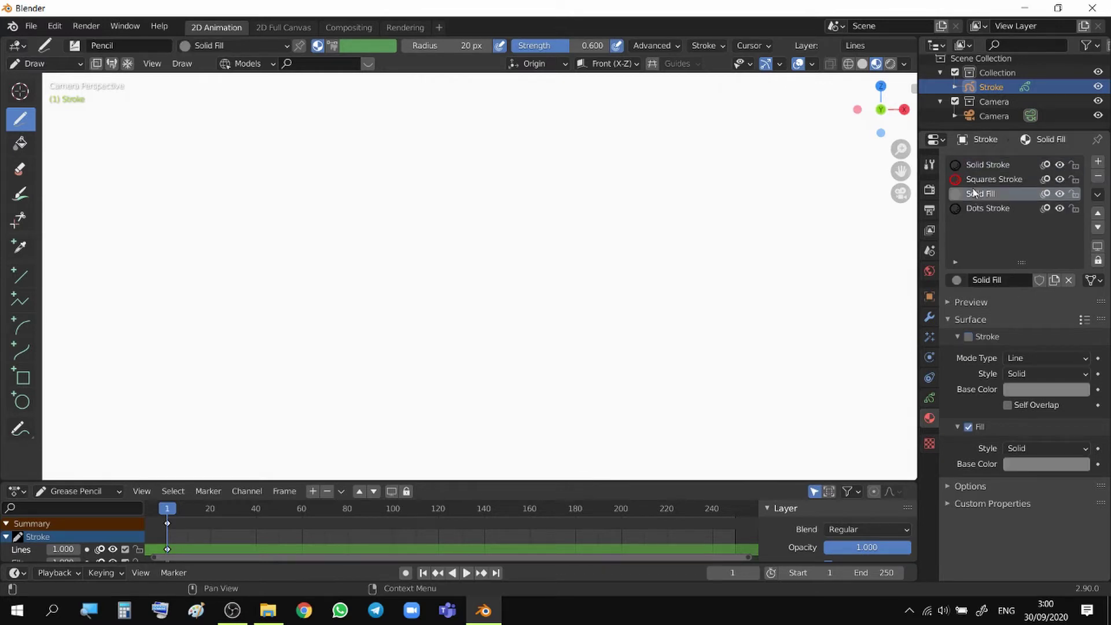
{"action": "left_click", "coordinate": [971, 169]}
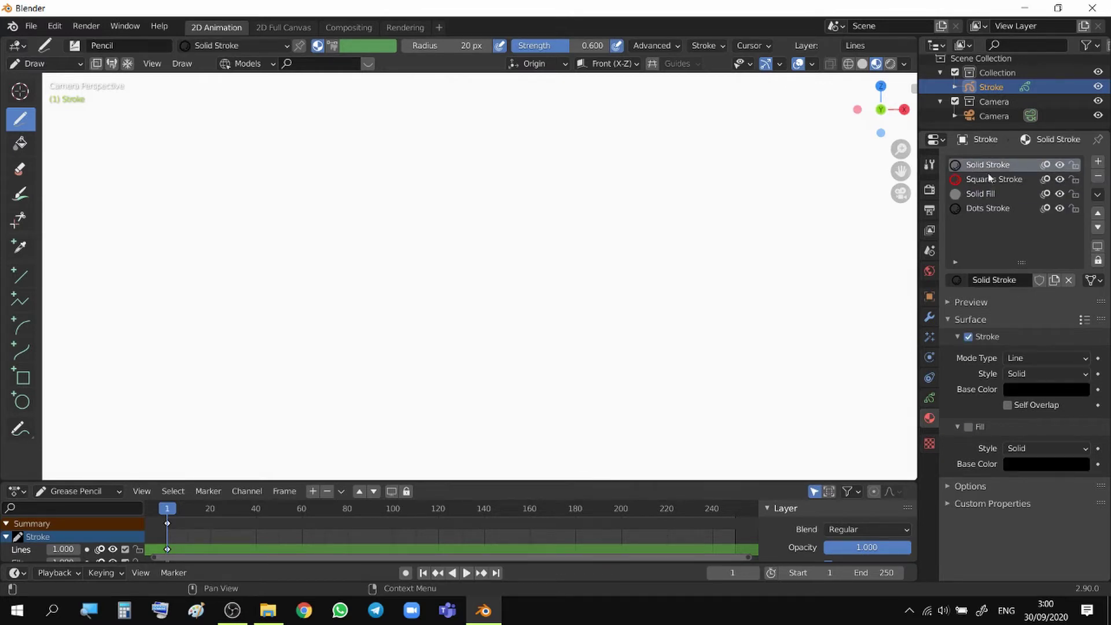
- Add a new material to the stroke object and name it Mat1
{"action": "left_click", "coordinate": [1099, 161]}
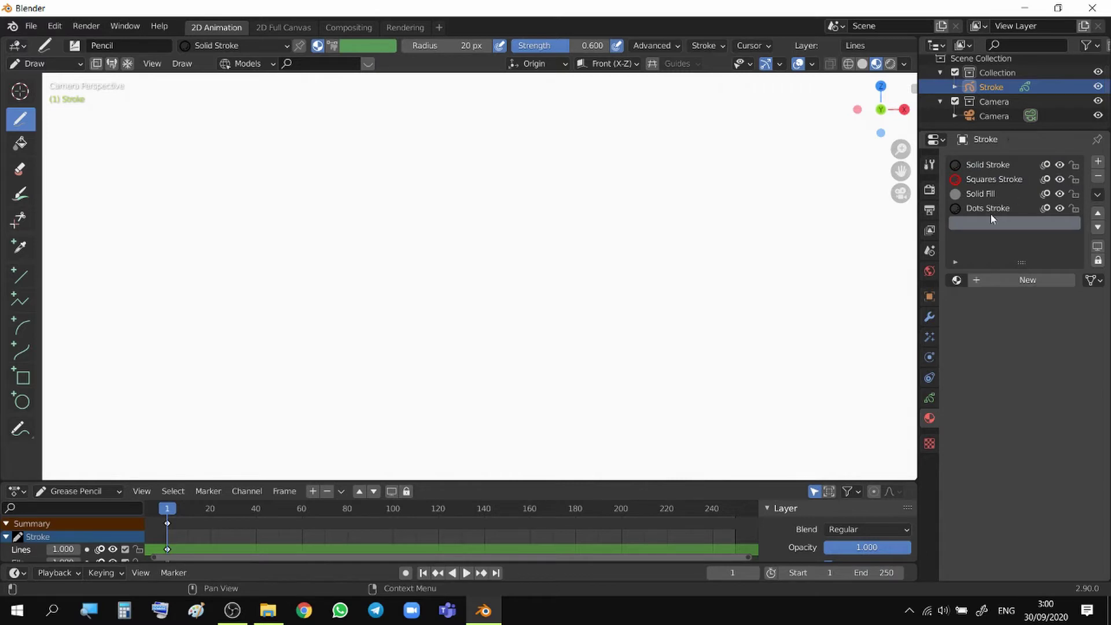
{"action": "left_click", "coordinate": [987, 280]}
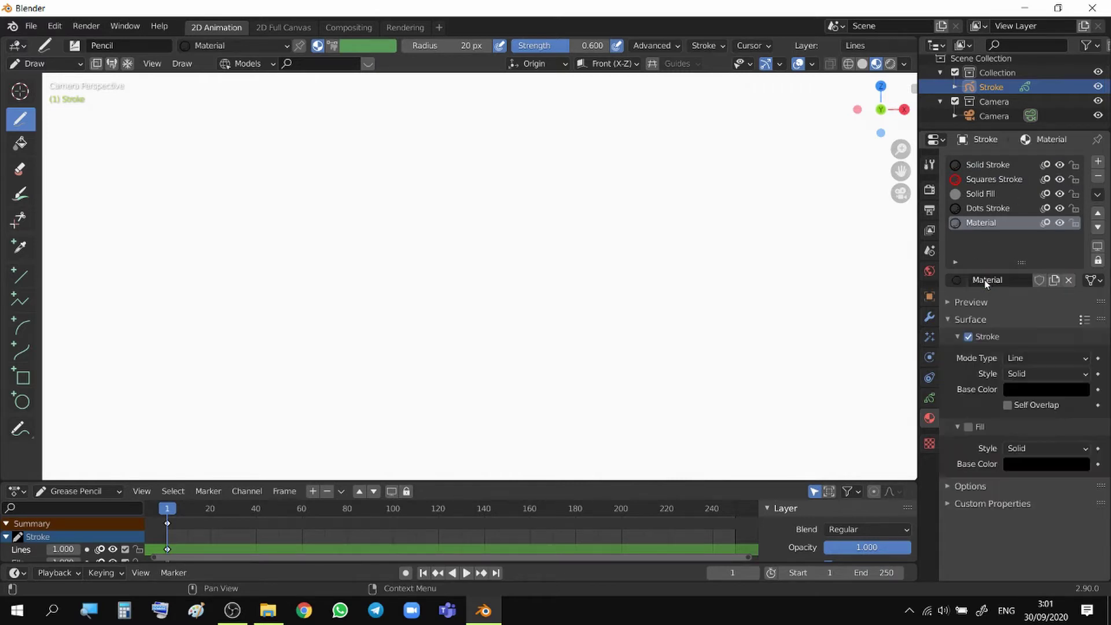
{"action": "double_click", "coordinate": [994, 281]}
{"action": "type", "text": "Mat1"}
{"action": "key", "text": "Return"}
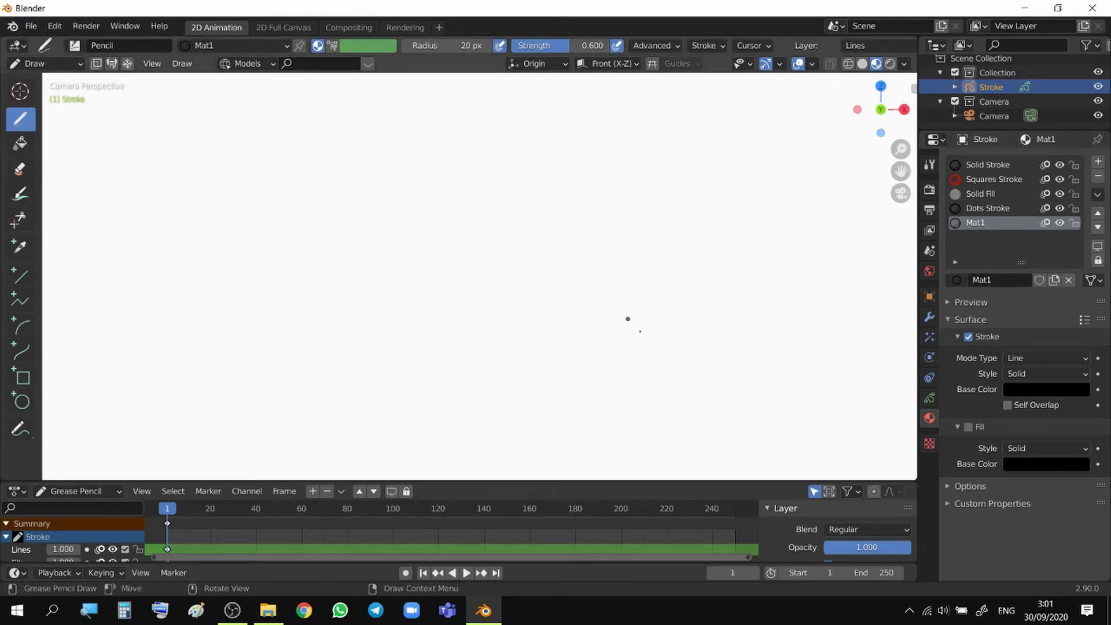
- Enable the fill surface of Mat1 and turn its stroke surface off and back on
{"action": "left_click", "coordinate": [971, 340]}
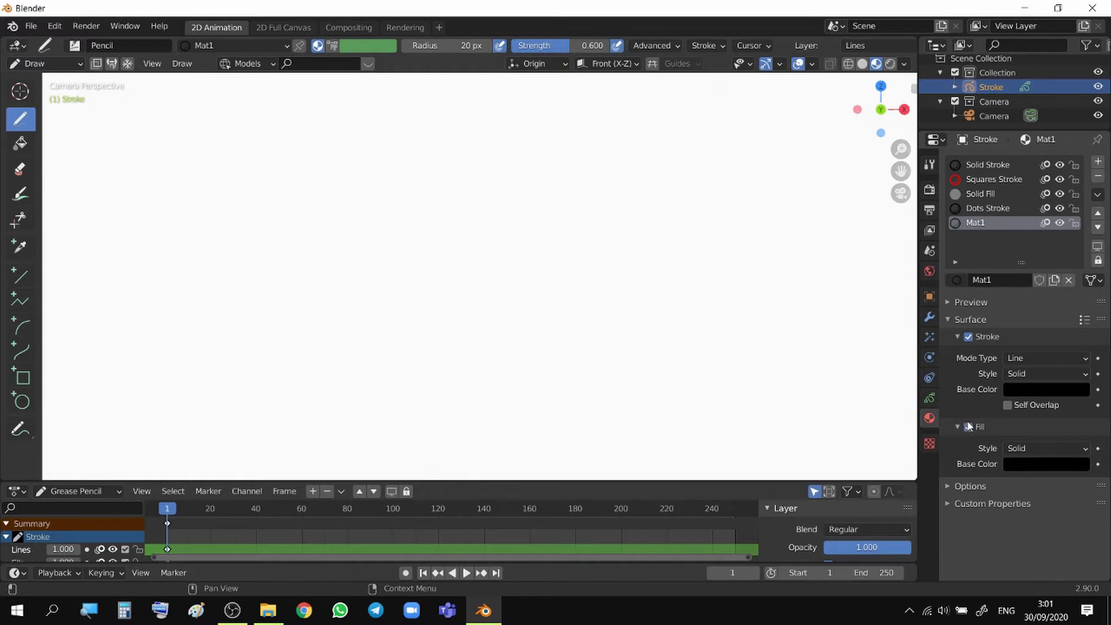
{"action": "left_click", "coordinate": [977, 340]}
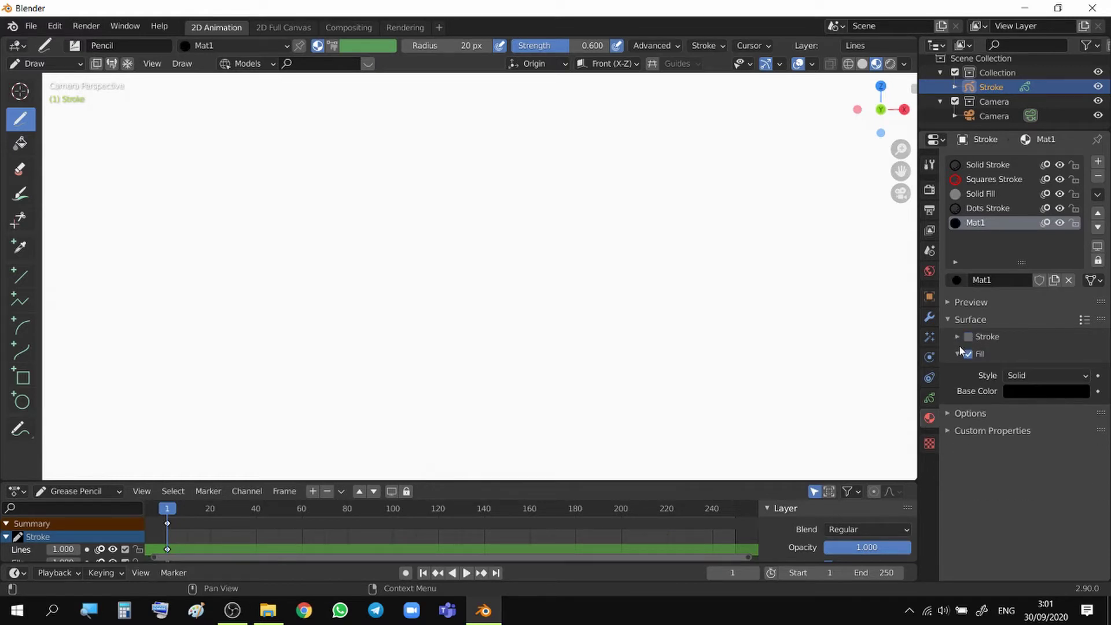
{"action": "left_click", "coordinate": [963, 342]}
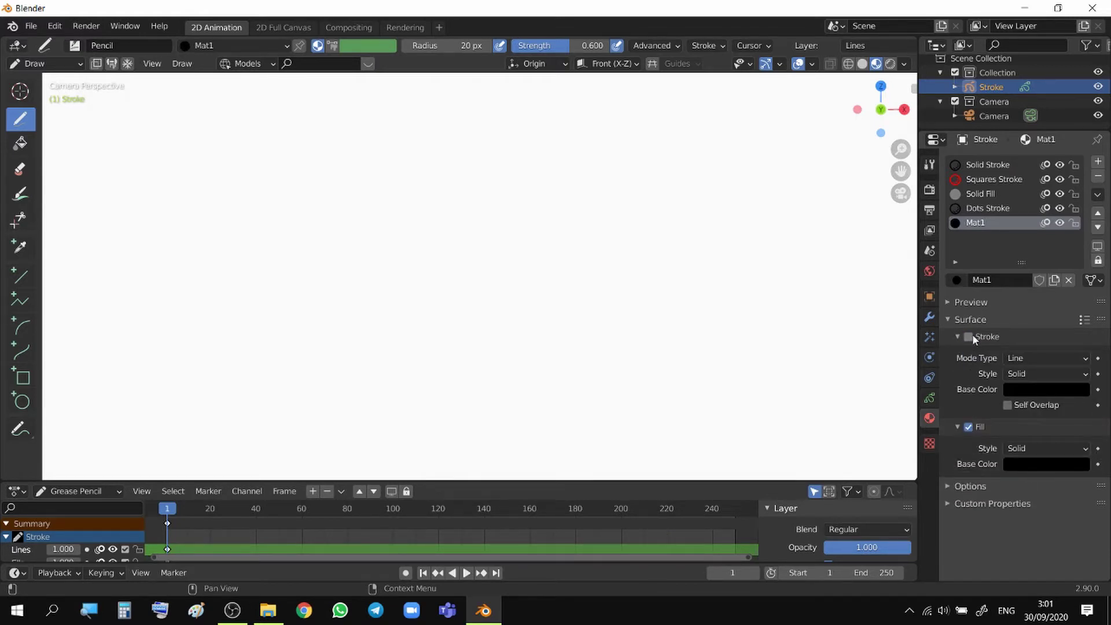
{"action": "left_click", "coordinate": [972, 337]}
- Set Mat1's stroke to Line mode with Solid style and a light blue base colour (H 0.577, S 0.720, V 1.000)
{"action": "left_click", "coordinate": [1029, 357]}
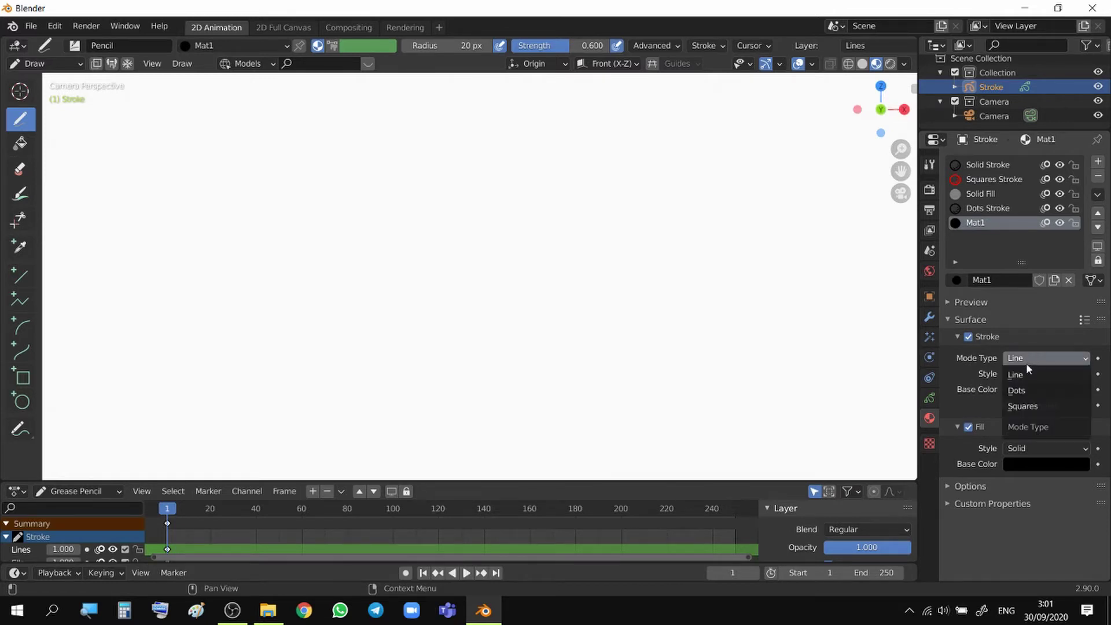
{"action": "left_click", "coordinate": [1017, 375]}
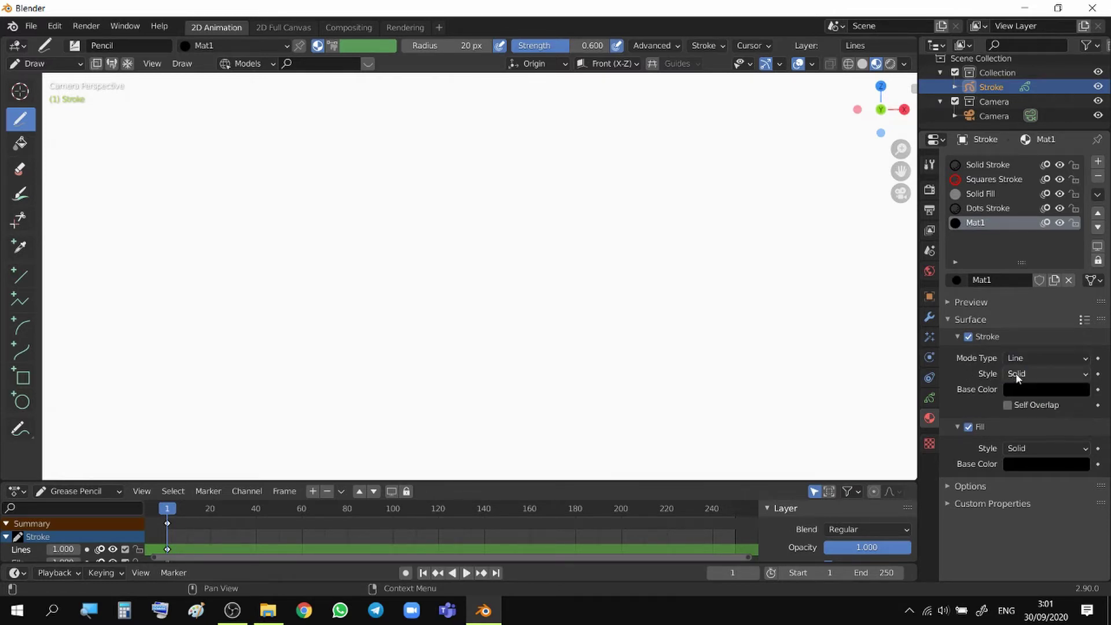
{"action": "left_click", "coordinate": [1017, 376]}
{"action": "left_click", "coordinate": [1020, 388]}
{"action": "left_click", "coordinate": [1022, 387]}
{"action": "left_click_drag", "start_coordinate": [1076, 279], "coordinate": [1079, 184]}
{"action": "mouse_move", "coordinate": [1037, 223]}
{"action": "left_mouse_down"}
{"action": "mouse_move", "coordinate": [1034, 201]}
{"action": "mouse_move", "coordinate": [1029, 211]}
{"action": "left_mouse_up"}
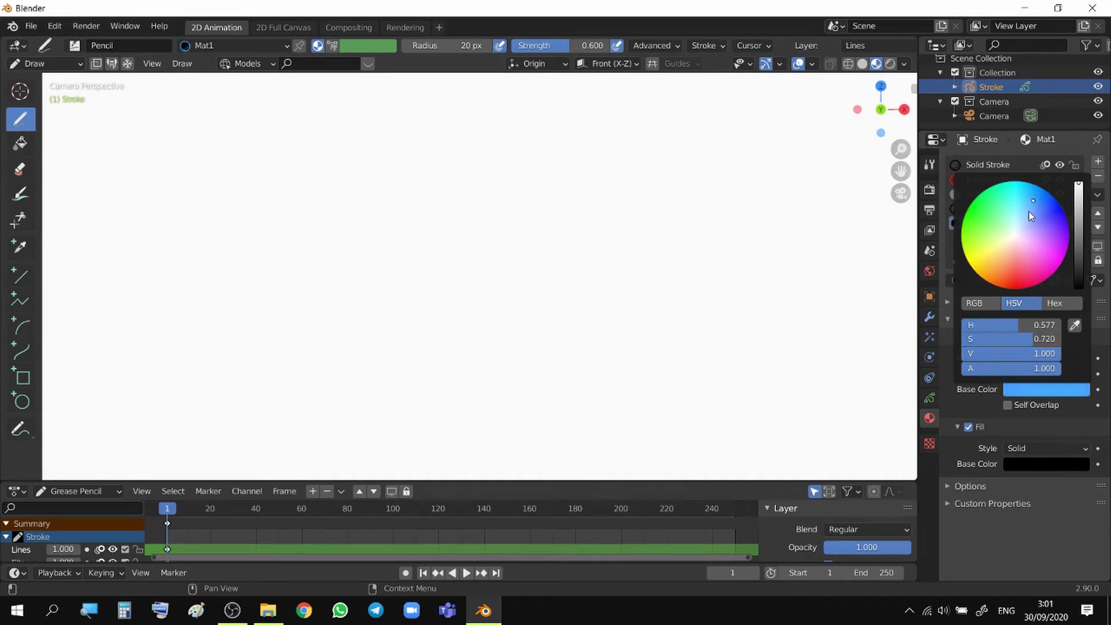
- Disable the fill surface of Mat1 and rename the material garis biru
{"action": "left_click", "coordinate": [968, 427]}
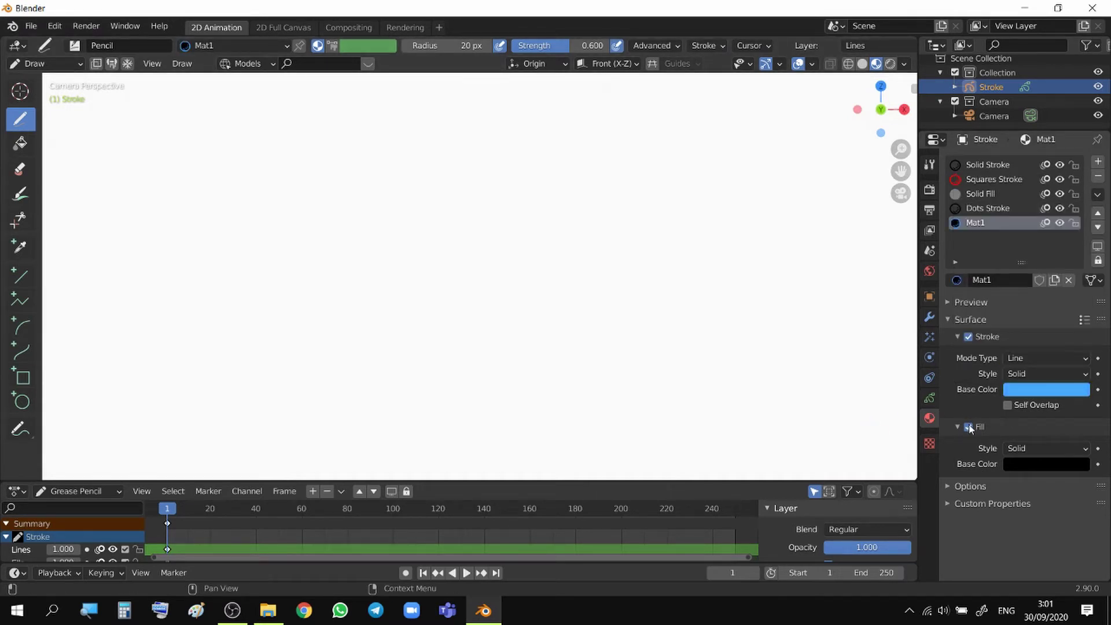
{"action": "double_click", "coordinate": [984, 223]}
{"action": "type", "text": "garis biru"}
{"action": "key", "text": "Return"}
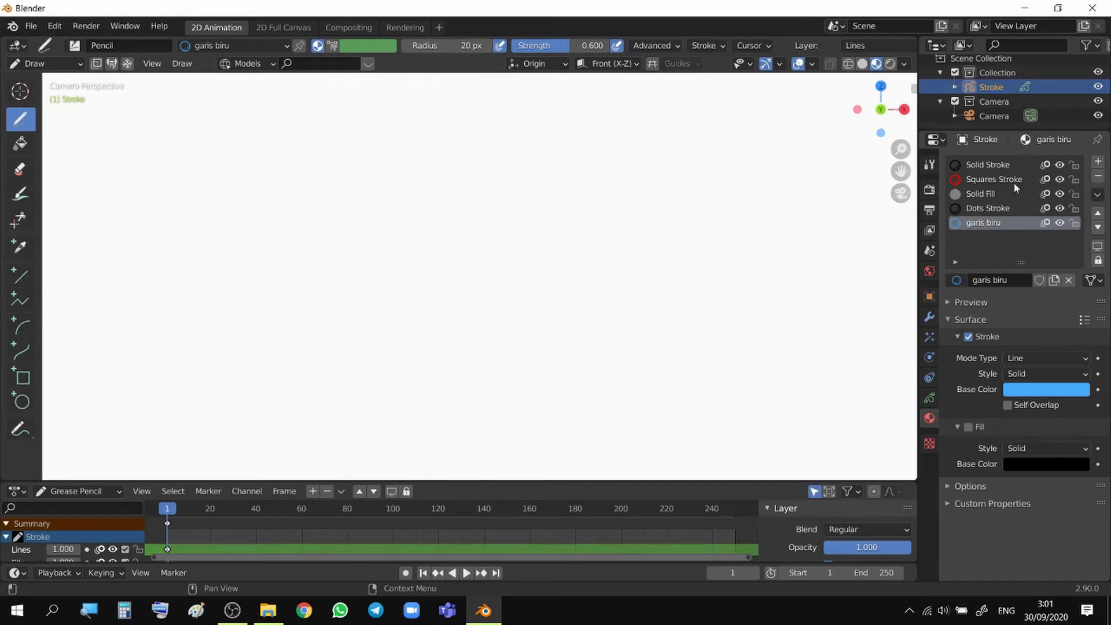
{"action": "mouse_move", "coordinate": [1075, 165]}
{"action": "left_mouse_down"}
{"action": "mouse_move", "coordinate": [1075, 208]}
{"action": "mouse_move", "coordinate": [1075, 161]}
{"action": "left_mouse_up"}
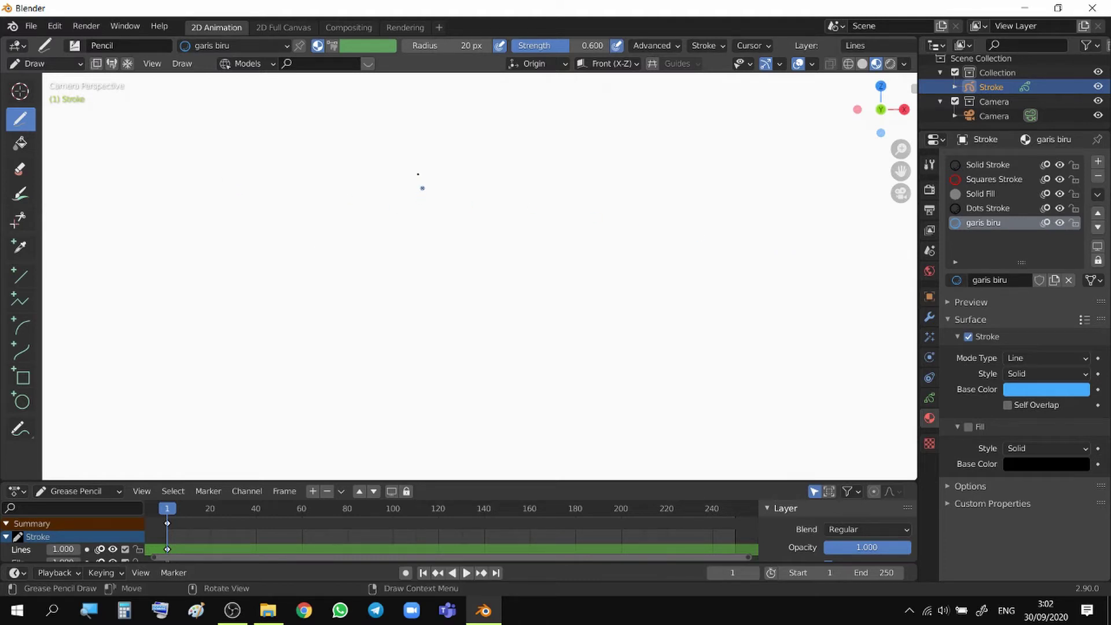
- Switch the Pencil brush to vertex colour, draw a trial zigzag stroke across the canvas and undo it
{"action": "left_click", "coordinate": [332, 46]}
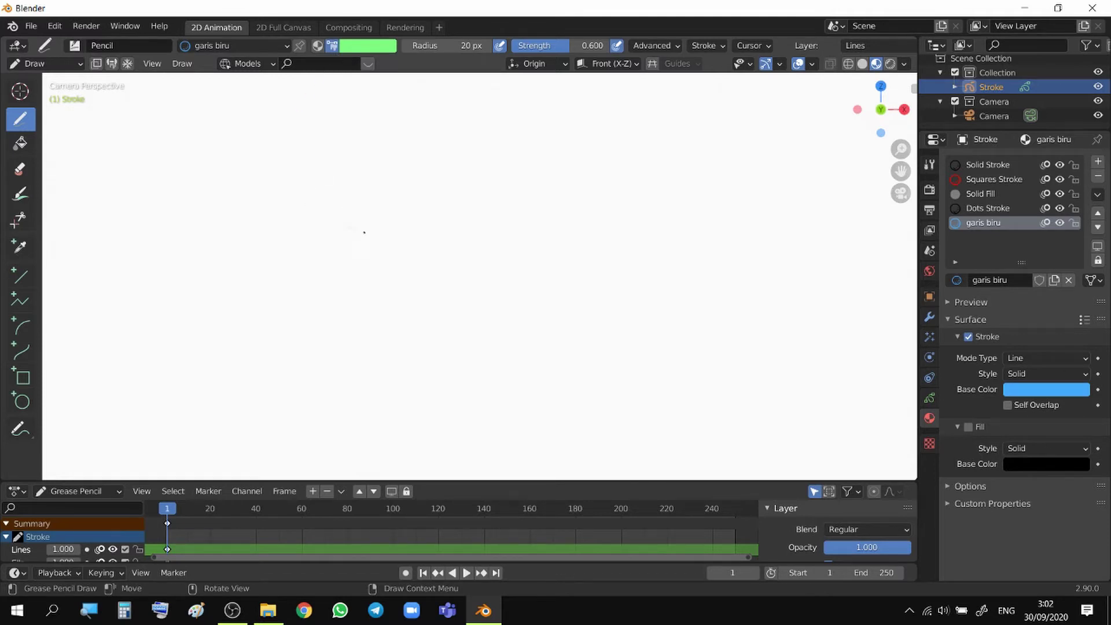
{"action": "mouse_move", "coordinate": [342, 217]}
{"action": "left_mouse_down"}
{"action": "mouse_move", "coordinate": [401, 297]}
{"action": "mouse_move", "coordinate": [479, 318]}
{"action": "mouse_move", "coordinate": [551, 231]}
{"action": "mouse_move", "coordinate": [635, 292]}
{"action": "left_mouse_up"}
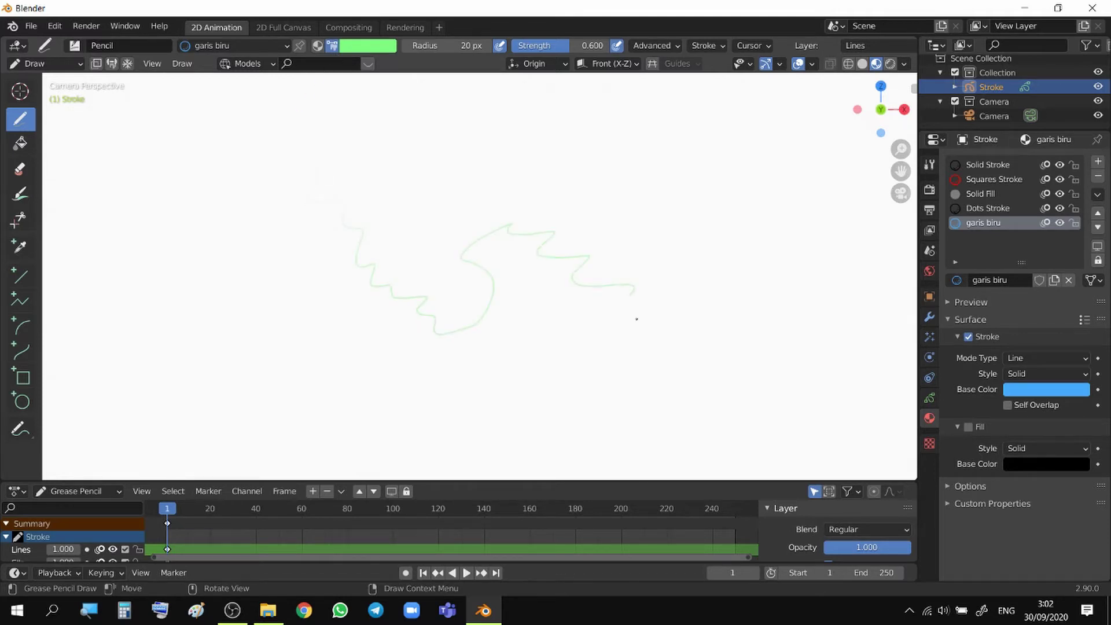
{"action": "key", "text": "ctrl+z"}
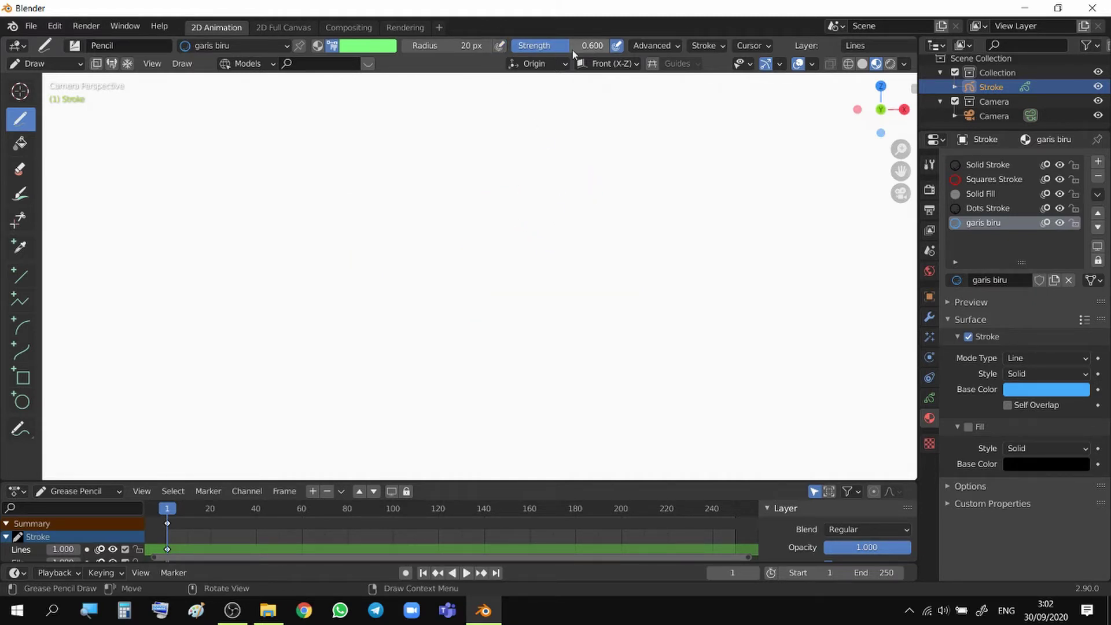
- Choose a red swatch from the palette as the brush's vertex colour, with the mode set to Stroke and Fill
{"action": "left_click", "coordinate": [361, 48]}
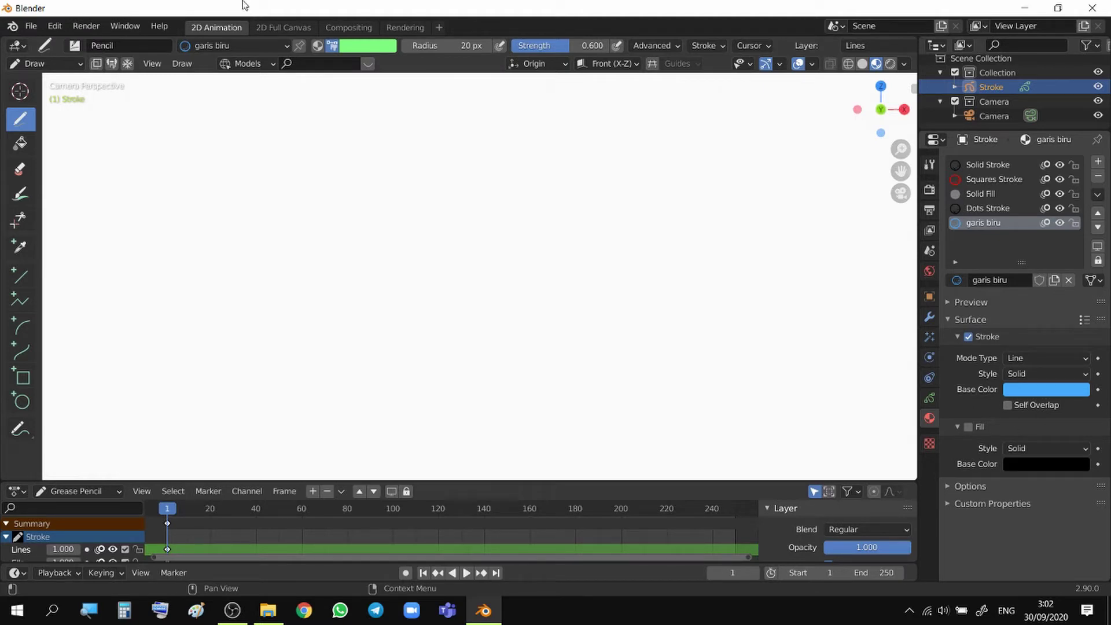
{"action": "left_click", "coordinate": [349, 51]}
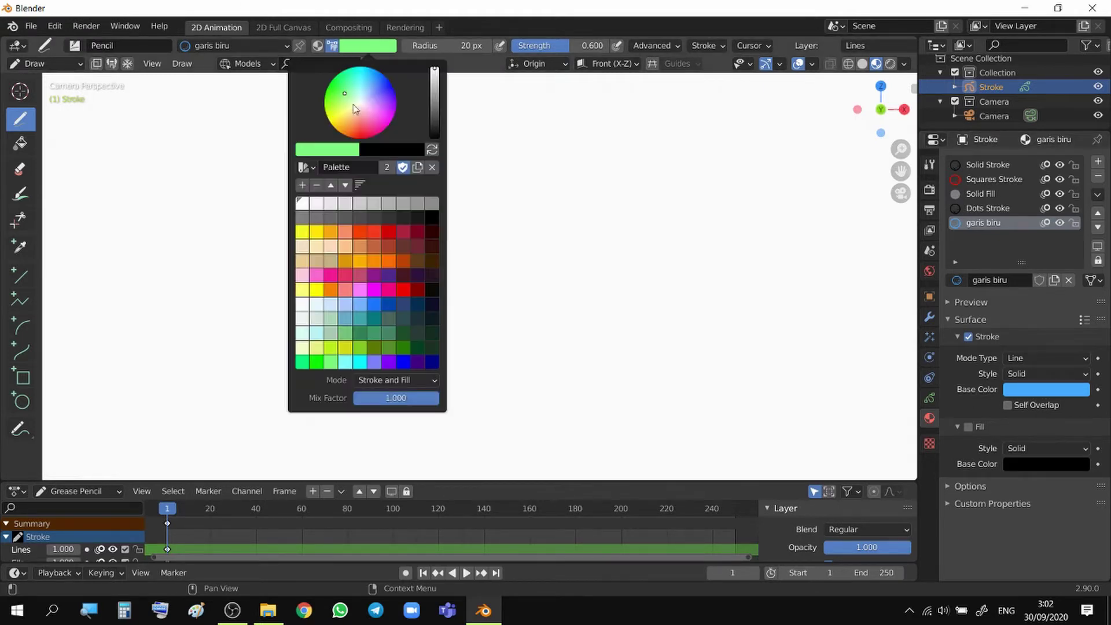
{"action": "left_click", "coordinate": [310, 167]}
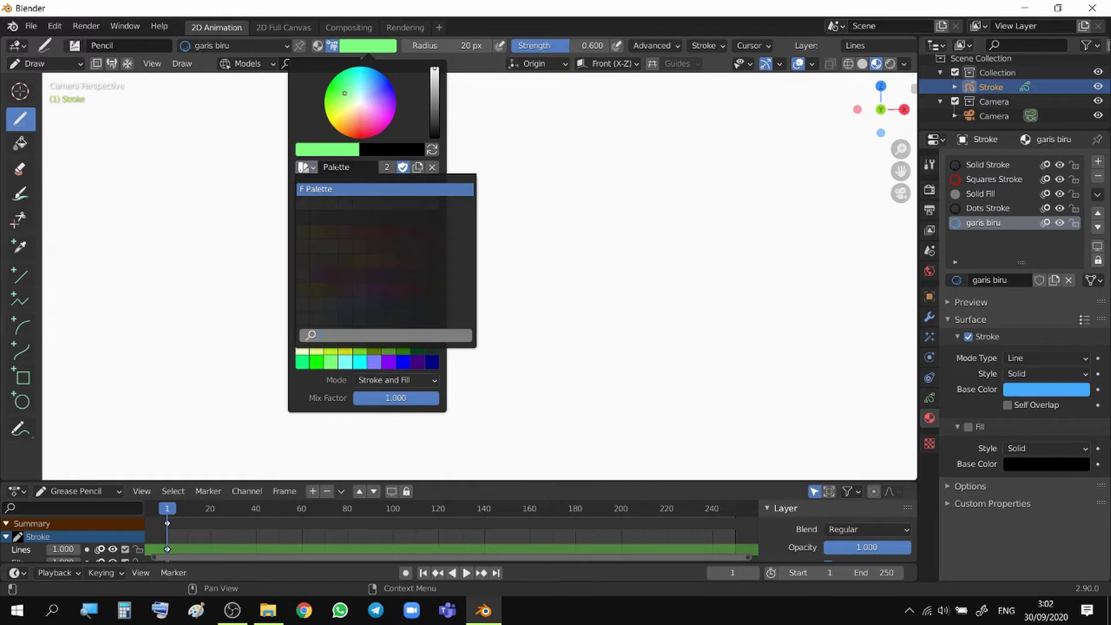
{"action": "left_click", "coordinate": [364, 188]}
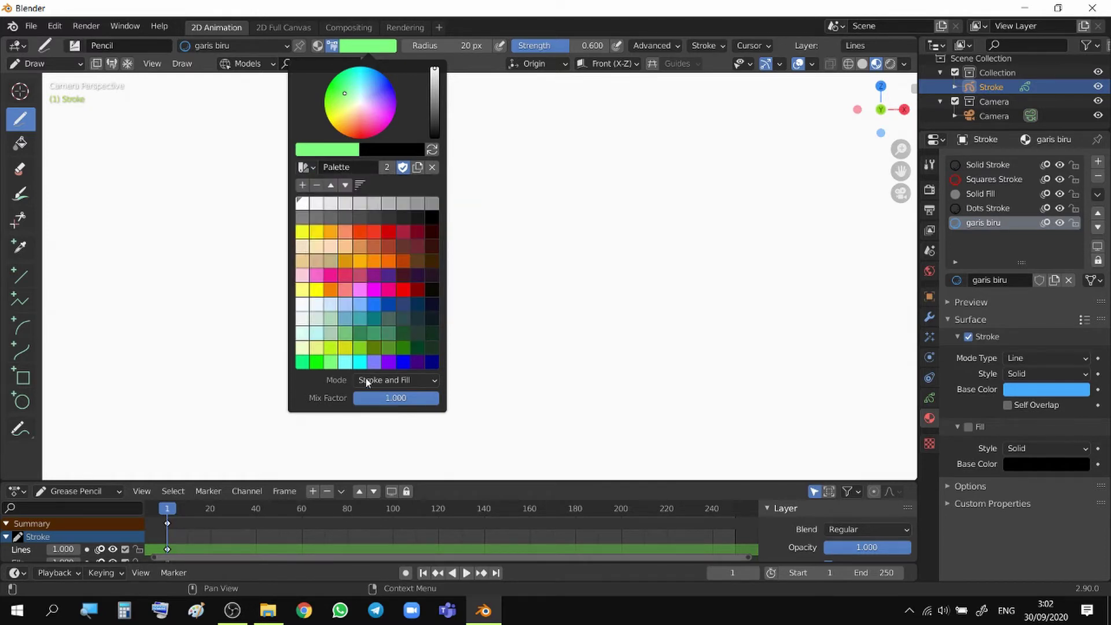
{"action": "left_click", "coordinate": [382, 379]}
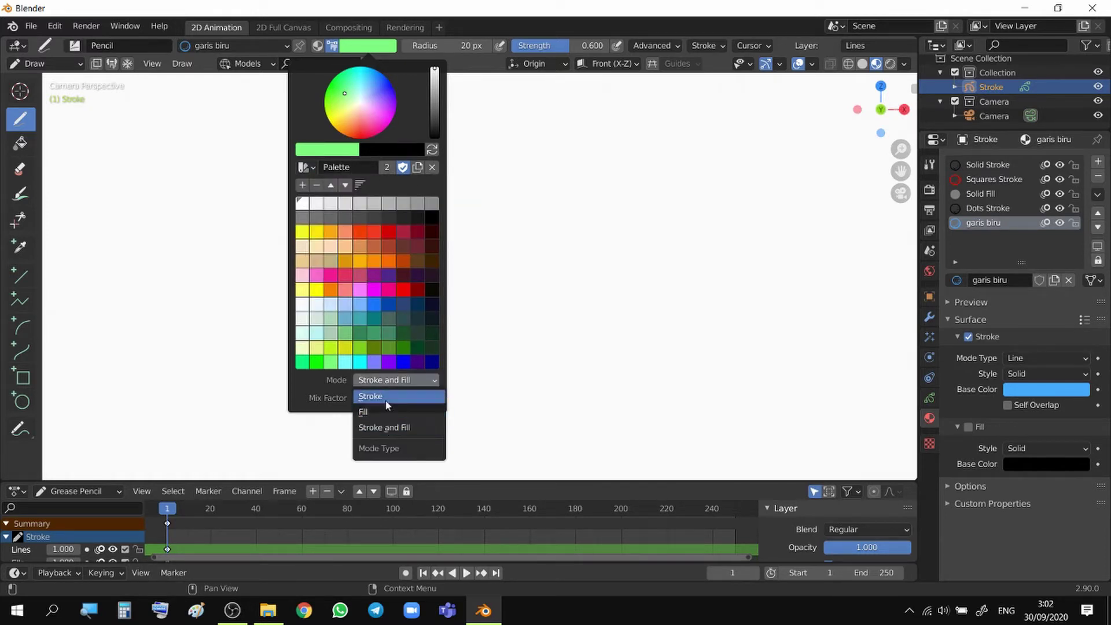
{"action": "left_click", "coordinate": [405, 428]}
{"action": "left_click", "coordinate": [372, 230]}
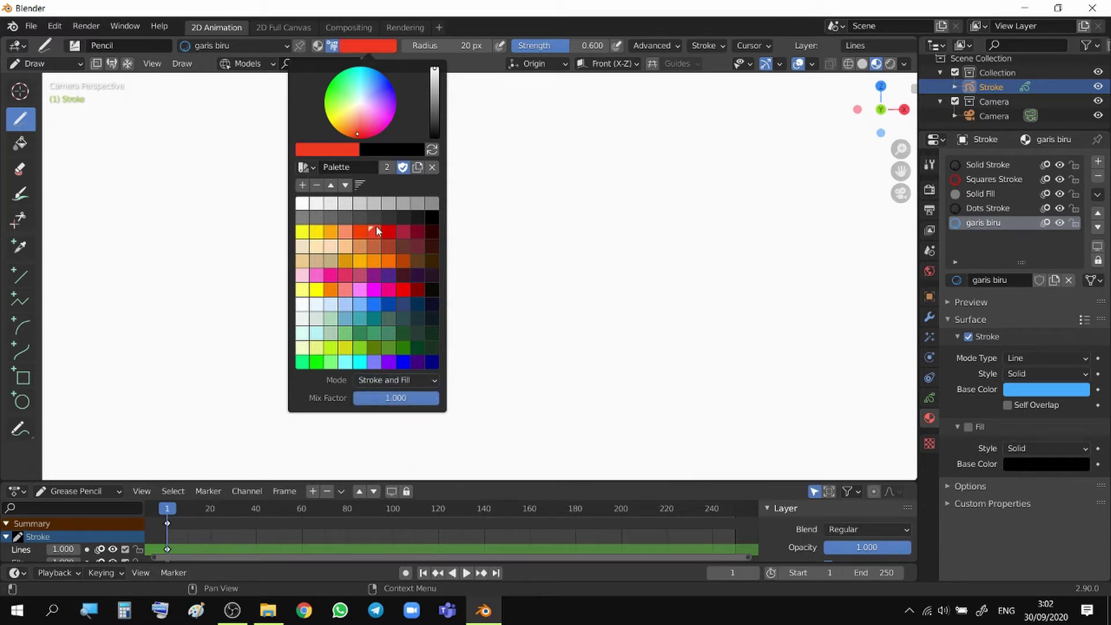
- Draw several short red pencil strokes above the canvas centre and switch the brush back to material colour
{"action": "left_click_drag", "start_coordinate": [526, 166], "coordinate": [561, 162]}
{"action": "left_click_drag", "start_coordinate": [481, 188], "coordinate": [555, 184]}
{"action": "mouse_move", "coordinate": [493, 196]}
{"action": "left_mouse_down"}
{"action": "mouse_move", "coordinate": [546, 203]}
{"action": "mouse_move", "coordinate": [524, 217]}
{"action": "mouse_move", "coordinate": [523, 232]}
{"action": "left_mouse_up"}
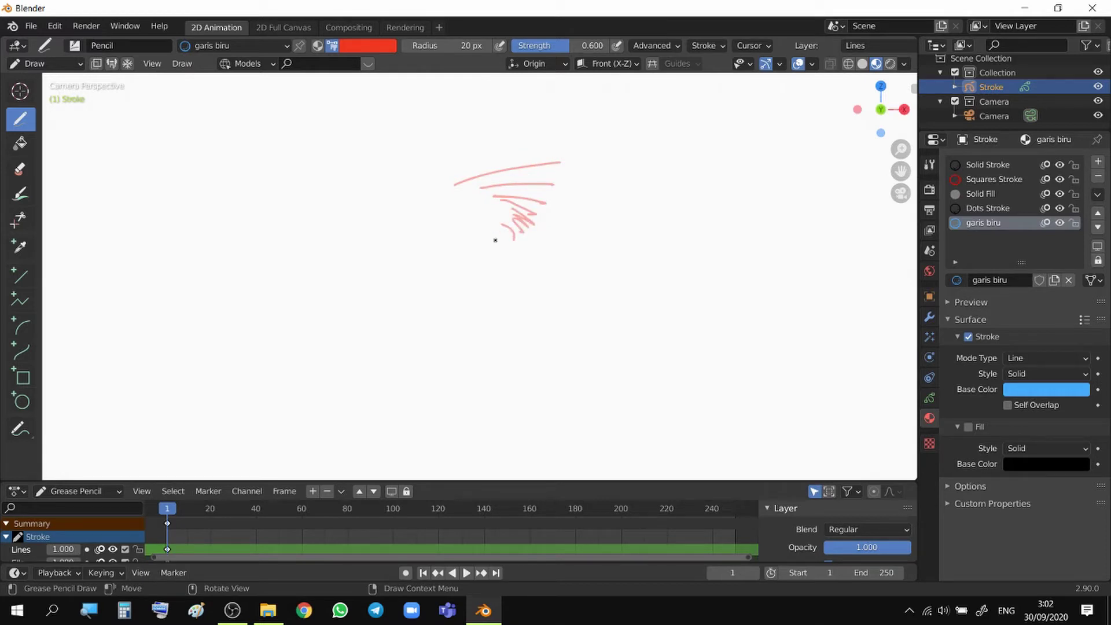
{"action": "left_click", "coordinate": [318, 45]}
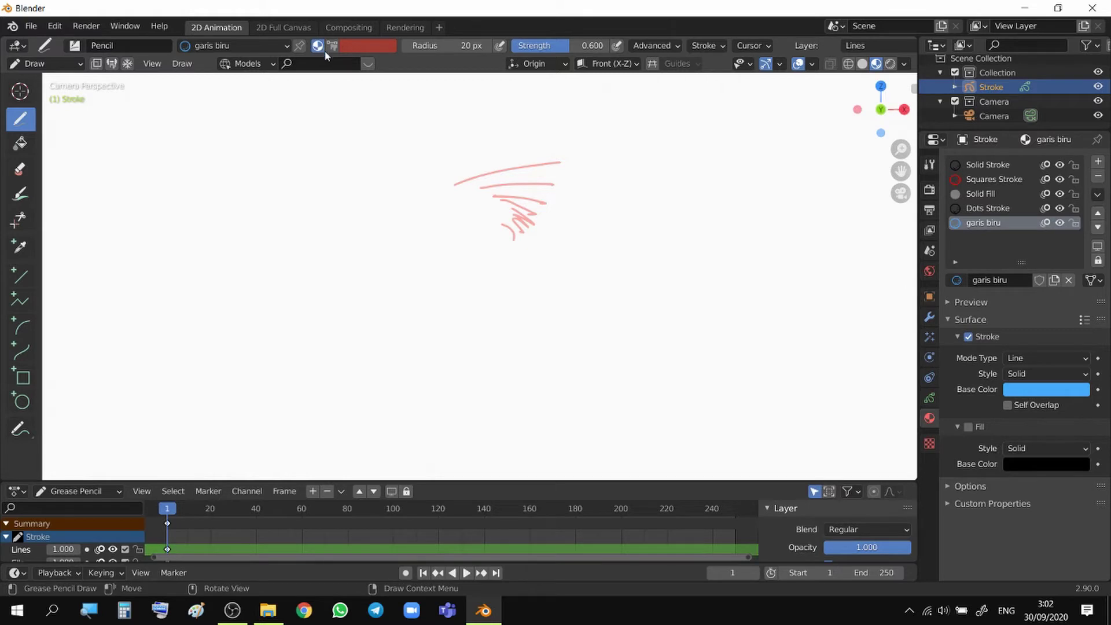
- Draw several short blue pencil strokes in the material colour beside the red strokes
{"action": "mouse_move", "coordinate": [373, 224]}
{"action": "left_mouse_down"}
{"action": "mouse_move", "coordinate": [449, 215]}
{"action": "mouse_move", "coordinate": [451, 236]}
{"action": "left_mouse_up"}
{"action": "mouse_move", "coordinate": [393, 233]}
{"action": "left_mouse_down"}
{"action": "mouse_move", "coordinate": [450, 249]}
{"action": "mouse_move", "coordinate": [440, 268]}
{"action": "left_mouse_up"}
{"action": "mouse_move", "coordinate": [410, 244]}
{"action": "left_mouse_down"}
{"action": "mouse_move", "coordinate": [431, 265]}
{"action": "mouse_move", "coordinate": [417, 290]}
{"action": "left_mouse_up"}
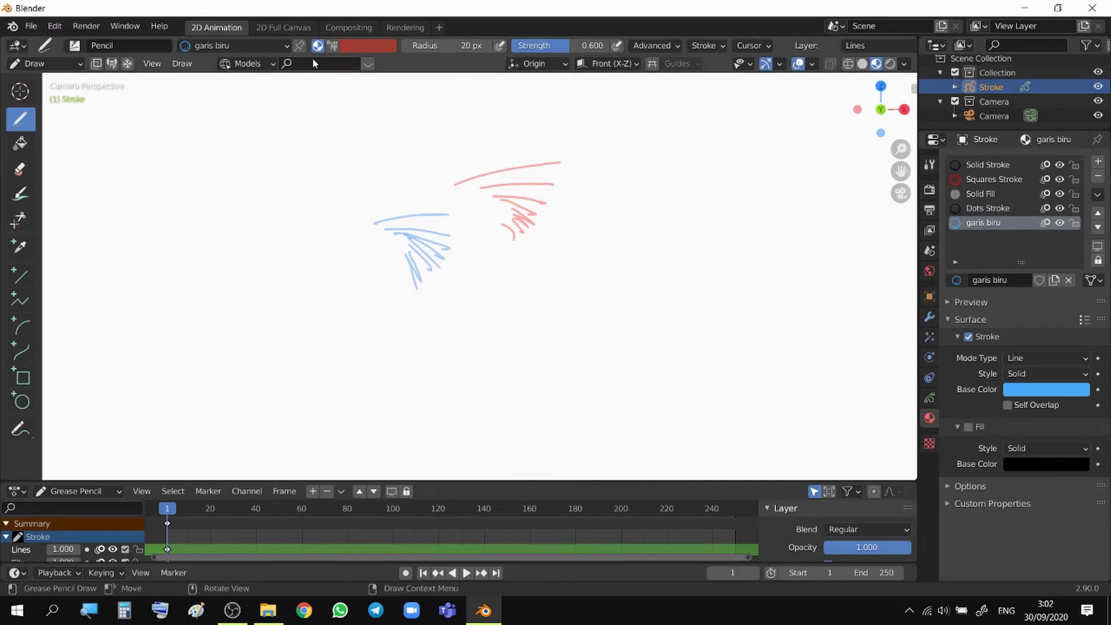
- Set the Pencil's radius to 34 px and its strength to 0.963, drawing three short blue strokes after each change
{"action": "left_click_drag", "start_coordinate": [435, 45], "coordinate": [463, 45]}
{"action": "mouse_move", "coordinate": [313, 155]}
{"action": "left_mouse_down"}
{"action": "mouse_move", "coordinate": [385, 137]}
{"action": "mouse_move", "coordinate": [397, 176]}
{"action": "left_mouse_up"}
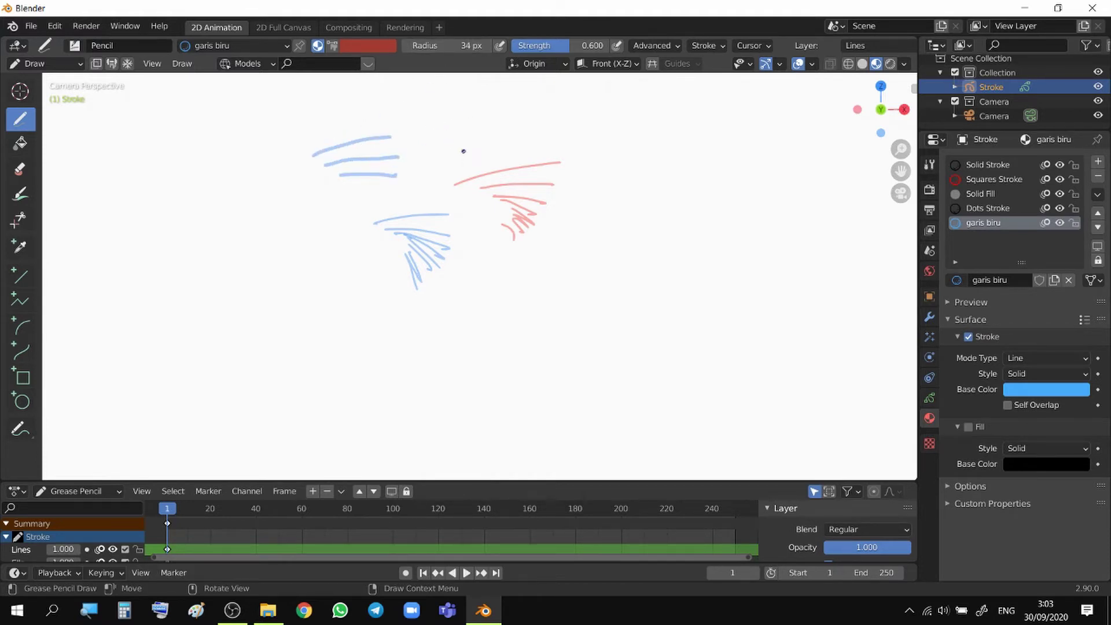
{"action": "key", "text": "shift+f"}
{"action": "mouse_move", "coordinate": [434, 145]}
{"action": "left_mouse_down"}
{"action": "mouse_move", "coordinate": [525, 127]}
{"action": "mouse_move", "coordinate": [529, 146]}
{"action": "left_mouse_up"}
{"action": "left_click_drag", "start_coordinate": [465, 166], "coordinate": [533, 164]}
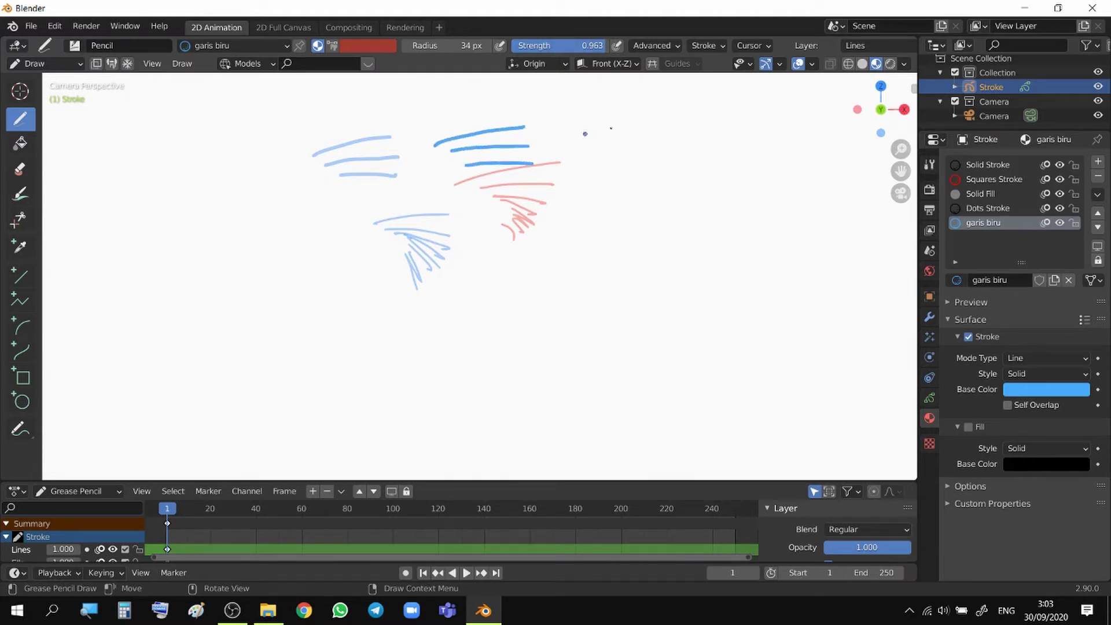
- Enable pen pressure for the brush's strength and radius and draw three vertical strokes to the right of the existing ones
{"action": "left_click", "coordinate": [617, 46]}
{"action": "left_click", "coordinate": [500, 46]}
{"action": "left_click_drag", "start_coordinate": [593, 129], "coordinate": [624, 199]}
{"action": "left_click_drag", "start_coordinate": [645, 133], "coordinate": [642, 201]}
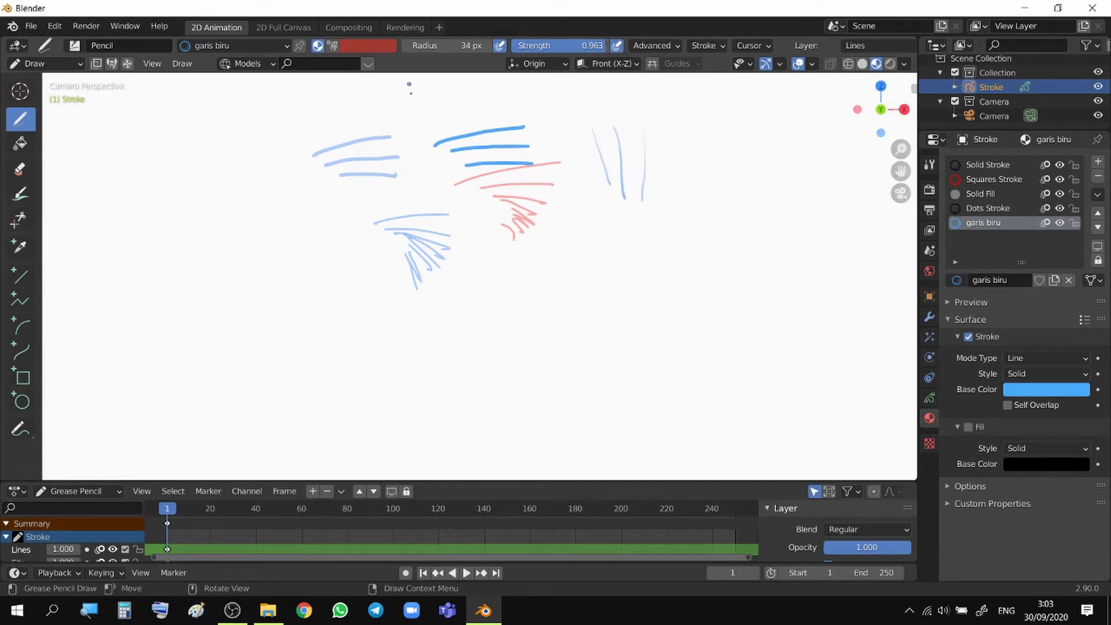
- Draw more pressure-sensitive blue strokes, curved, wavy and straight, across the centre and below the vertical strokes
{"action": "mouse_move", "coordinate": [397, 177]}
{"action": "left_mouse_down"}
{"action": "mouse_move", "coordinate": [414, 227]}
{"action": "mouse_move", "coordinate": [428, 214]}
{"action": "left_mouse_up"}
{"action": "left_click_drag", "start_coordinate": [441, 162], "coordinate": [488, 253]}
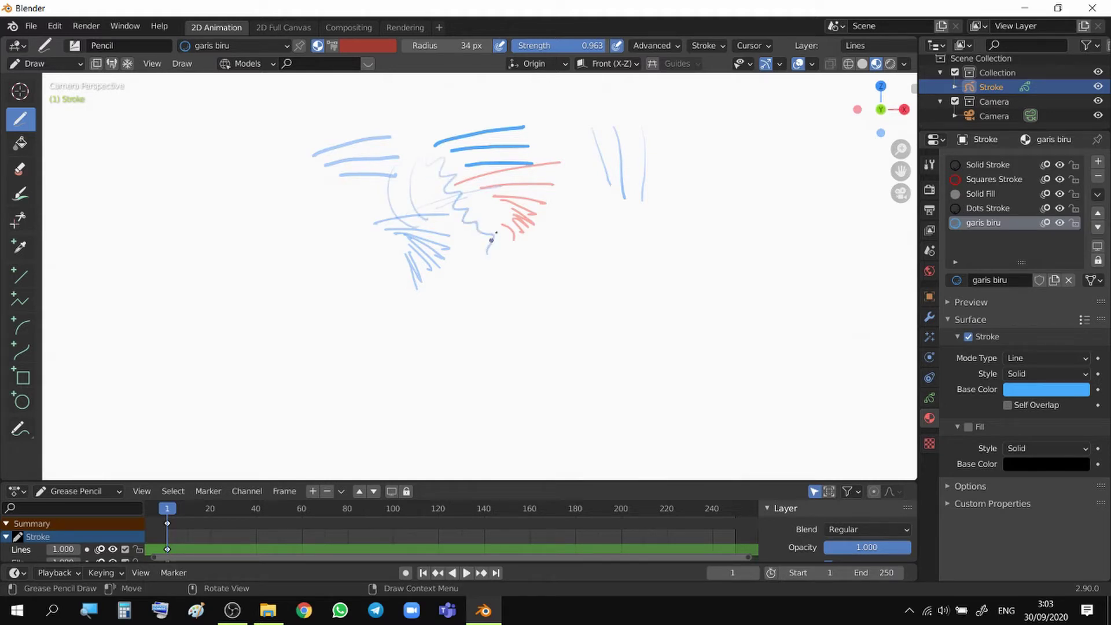
{"action": "left_click_drag", "start_coordinate": [450, 290], "coordinate": [563, 260]}
{"action": "mouse_move", "coordinate": [500, 285]}
{"action": "left_mouse_down"}
{"action": "mouse_move", "coordinate": [575, 277]}
{"action": "mouse_move", "coordinate": [583, 294]}
{"action": "left_mouse_up"}
{"action": "left_click_drag", "start_coordinate": [525, 298], "coordinate": [581, 312]}
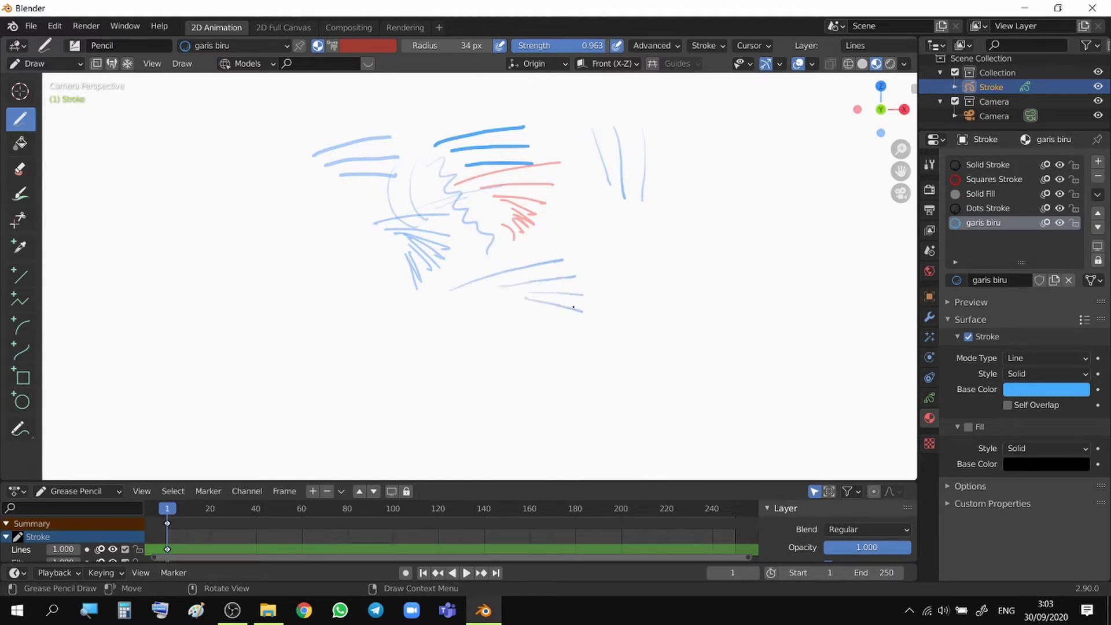
{"action": "left_click_drag", "start_coordinate": [594, 222], "coordinate": [634, 296]}
{"action": "left_click_drag", "start_coordinate": [643, 208], "coordinate": [640, 303]}
{"action": "left_click_drag", "start_coordinate": [670, 242], "coordinate": [636, 307]}
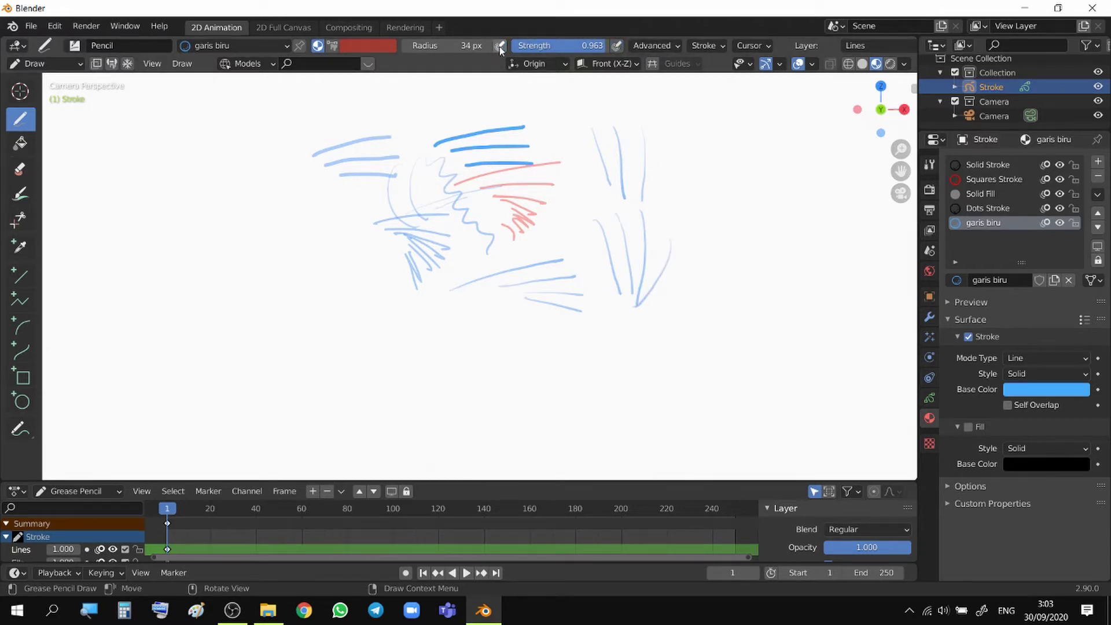
- Set the brush's Input Samples to 9 and Active Smooth to 0.483, and draw a long wave and horizontal lines
{"action": "left_click", "coordinate": [674, 47]}
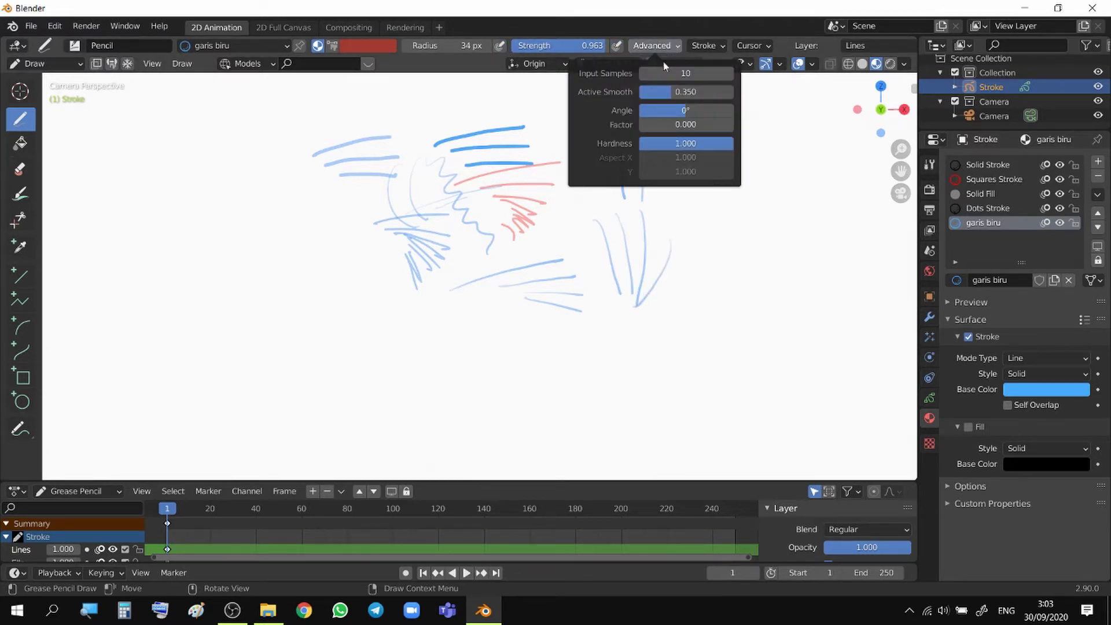
{"action": "left_click_drag", "start_coordinate": [669, 74], "coordinate": [700, 93]}
{"action": "left_click_drag", "start_coordinate": [203, 215], "coordinate": [348, 205]}
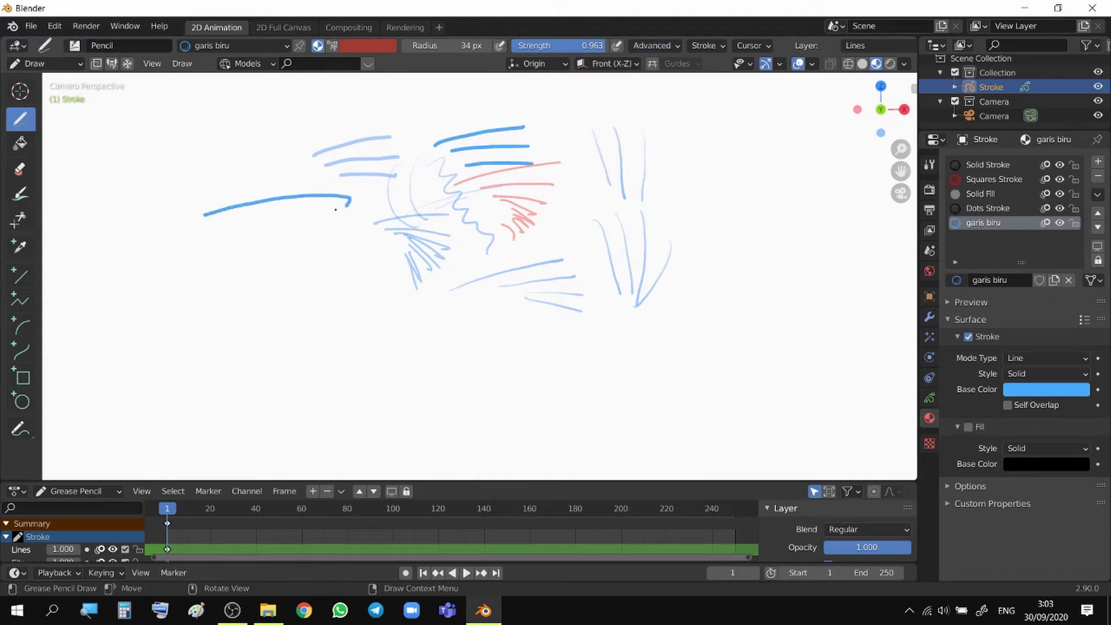
{"action": "mouse_move", "coordinate": [195, 275]}
{"action": "left_mouse_down"}
{"action": "mouse_move", "coordinate": [330, 288]}
{"action": "mouse_move", "coordinate": [549, 382]}
{"action": "mouse_move", "coordinate": [661, 397]}
{"action": "left_mouse_up"}
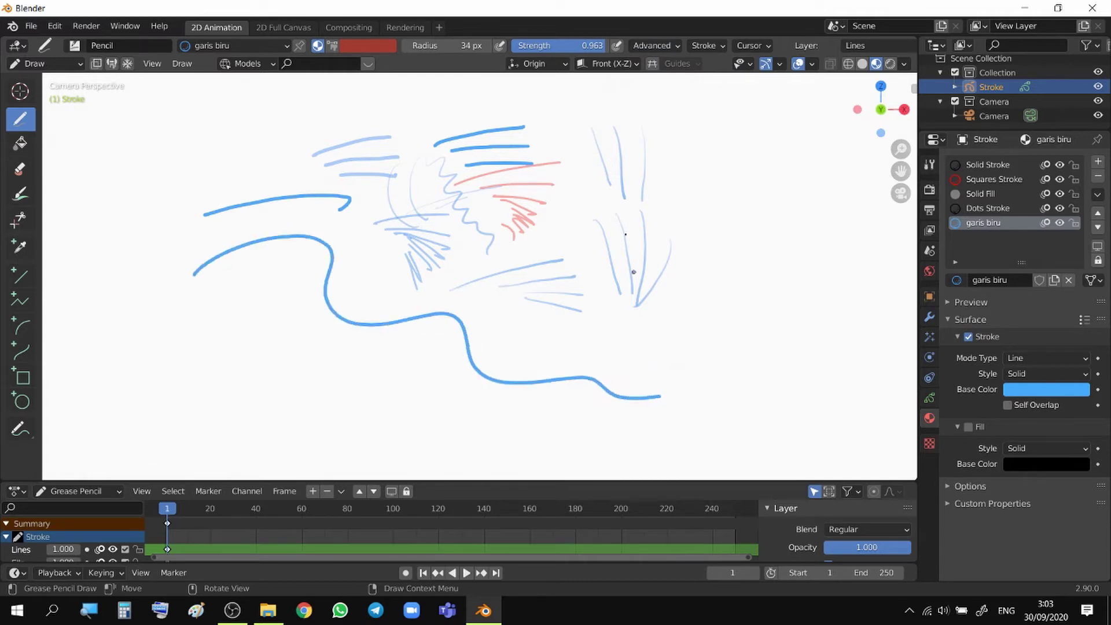
{"action": "left_click_drag", "start_coordinate": [536, 218], "coordinate": [578, 217]}
{"action": "left_click_drag", "start_coordinate": [673, 217], "coordinate": [697, 219]}
{"action": "left_click_drag", "start_coordinate": [537, 239], "coordinate": [716, 243]}
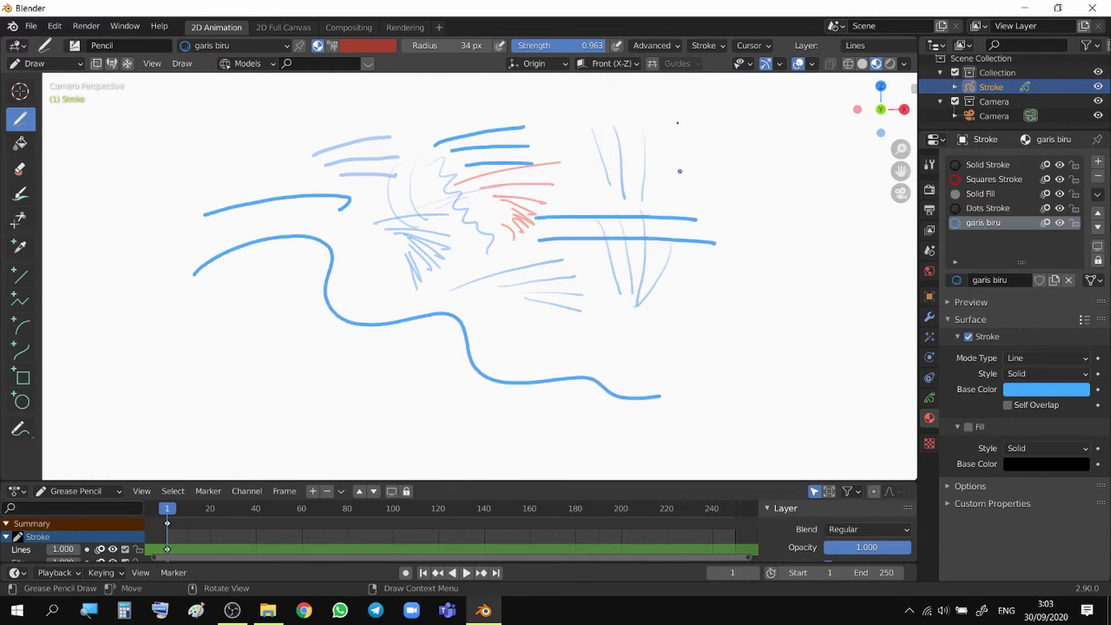
- Set the stroke post-processing Smooth to 2.000 and draw long wavy, zigzag and gently curved strokes across the canvas
{"action": "left_click", "coordinate": [668, 47]}
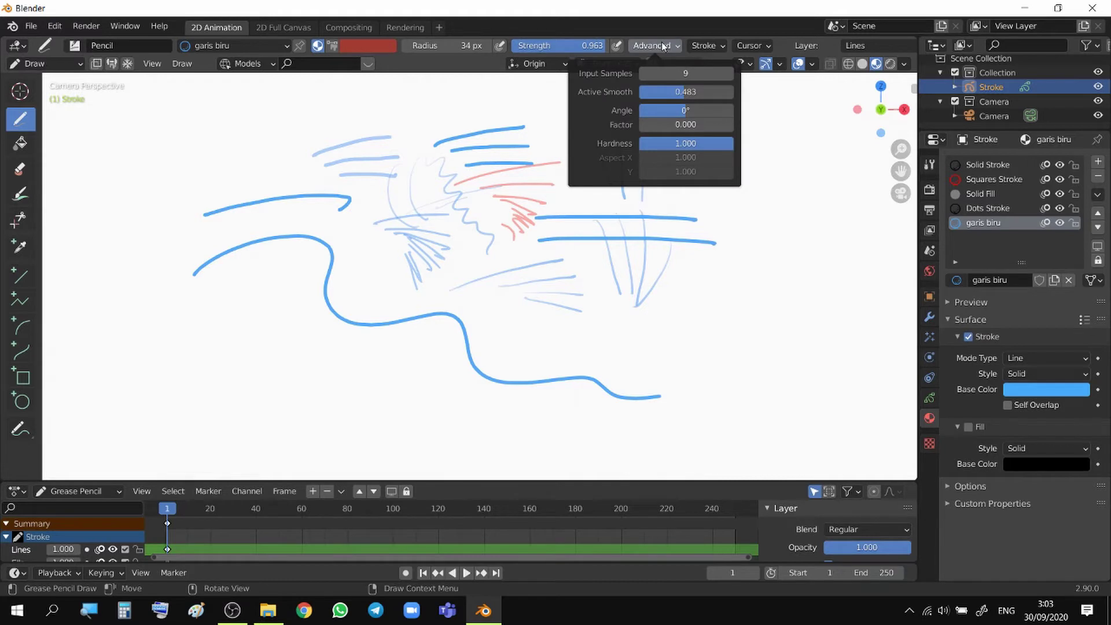
{"action": "left_click", "coordinate": [665, 44]}
{"action": "left_click", "coordinate": [706, 46]}
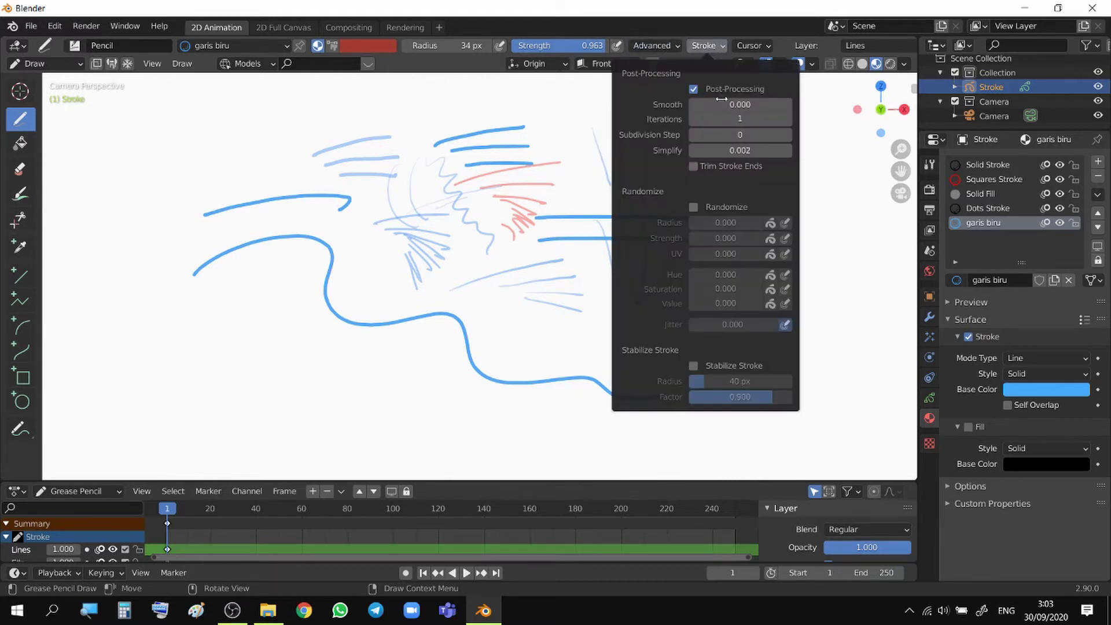
{"action": "left_click_drag", "start_coordinate": [722, 99], "coordinate": [755, 106]}
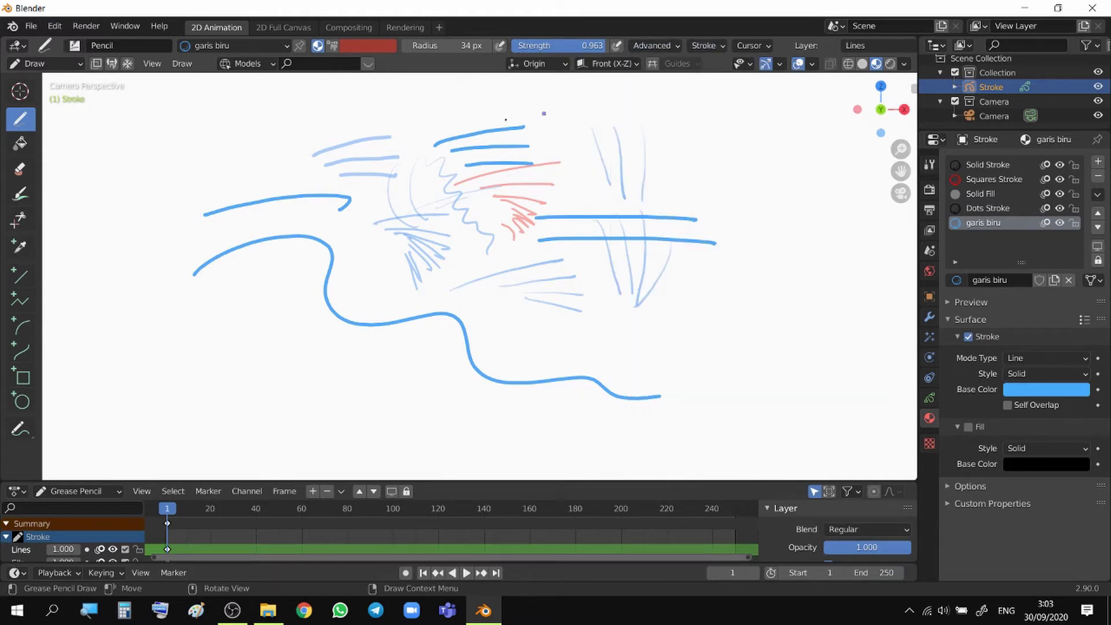
{"action": "mouse_move", "coordinate": [234, 175]}
{"action": "left_mouse_down"}
{"action": "mouse_move", "coordinate": [368, 168]}
{"action": "mouse_move", "coordinate": [499, 268]}
{"action": "mouse_move", "coordinate": [634, 347]}
{"action": "left_mouse_up"}
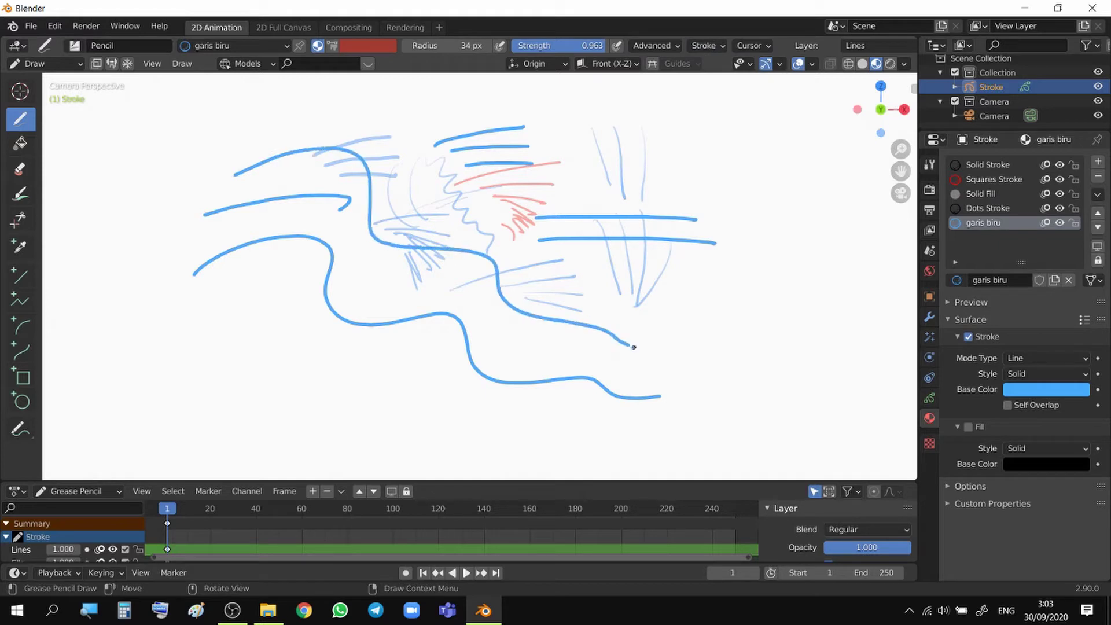
{"action": "mouse_move", "coordinate": [279, 365]}
{"action": "left_mouse_down"}
{"action": "mouse_move", "coordinate": [359, 327]}
{"action": "mouse_move", "coordinate": [483, 362]}
{"action": "mouse_move", "coordinate": [582, 360]}
{"action": "left_mouse_up"}
{"action": "mouse_move", "coordinate": [377, 264]}
{"action": "left_mouse_down"}
{"action": "mouse_move", "coordinate": [420, 240]}
{"action": "mouse_move", "coordinate": [567, 277]}
{"action": "left_mouse_up"}
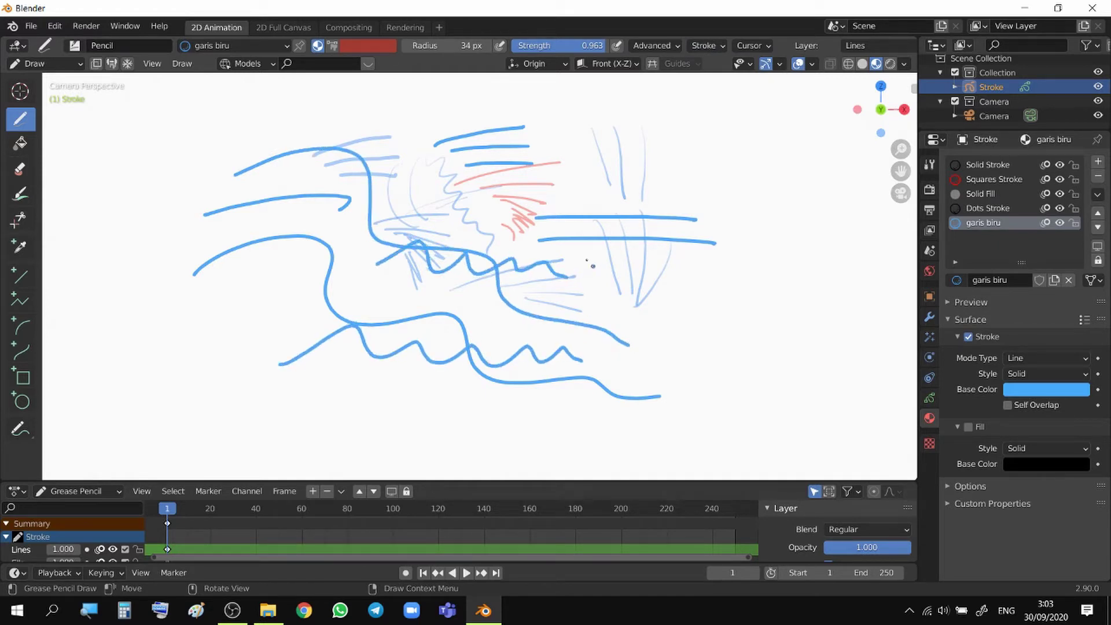
{"action": "left_click_drag", "start_coordinate": [340, 264], "coordinate": [660, 213]}
{"action": "left_click_drag", "start_coordinate": [504, 265], "coordinate": [680, 234]}
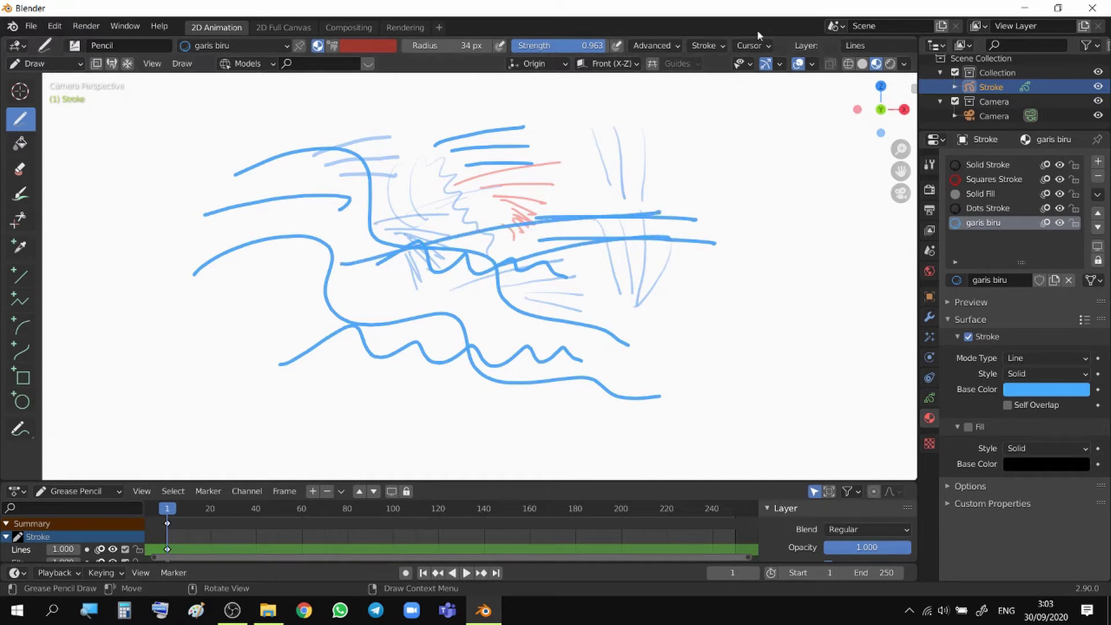
- Enable Randomize with radius 0.423 and strength 0.508, and draw wavy and short strokes on the right side of the canvas
{"action": "left_click", "coordinate": [717, 44]}
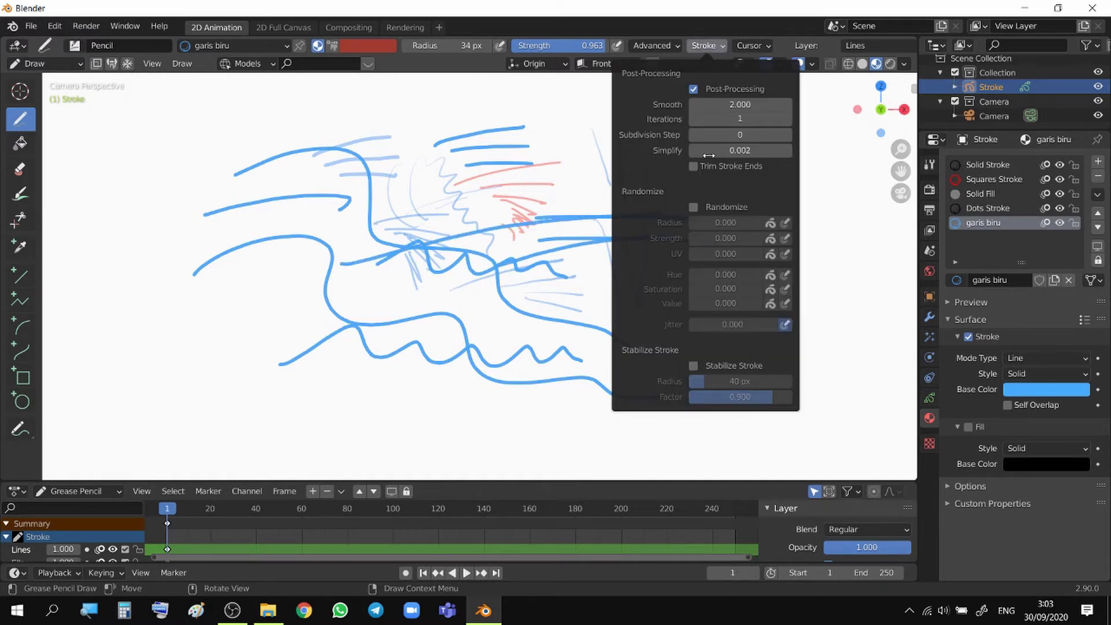
{"action": "left_click", "coordinate": [694, 206]}
{"action": "mouse_move", "coordinate": [753, 223]}
{"action": "left_mouse_down"}
{"action": "mouse_move", "coordinate": [785, 224]}
{"action": "mouse_move", "coordinate": [764, 238]}
{"action": "left_mouse_up"}
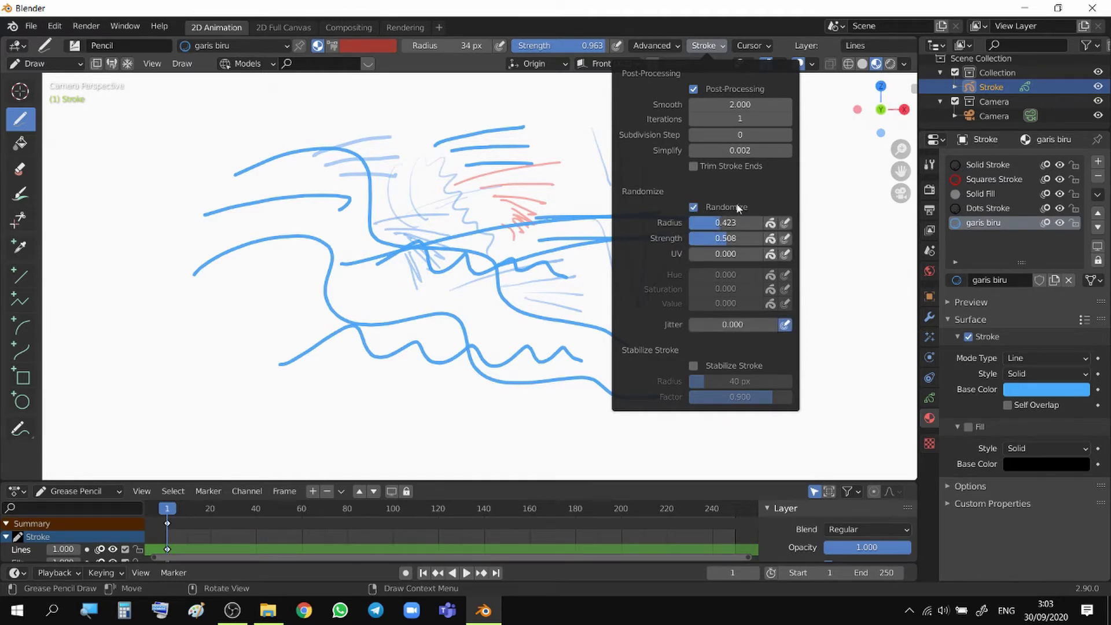
{"action": "left_click_drag", "start_coordinate": [587, 122], "coordinate": [739, 247]}
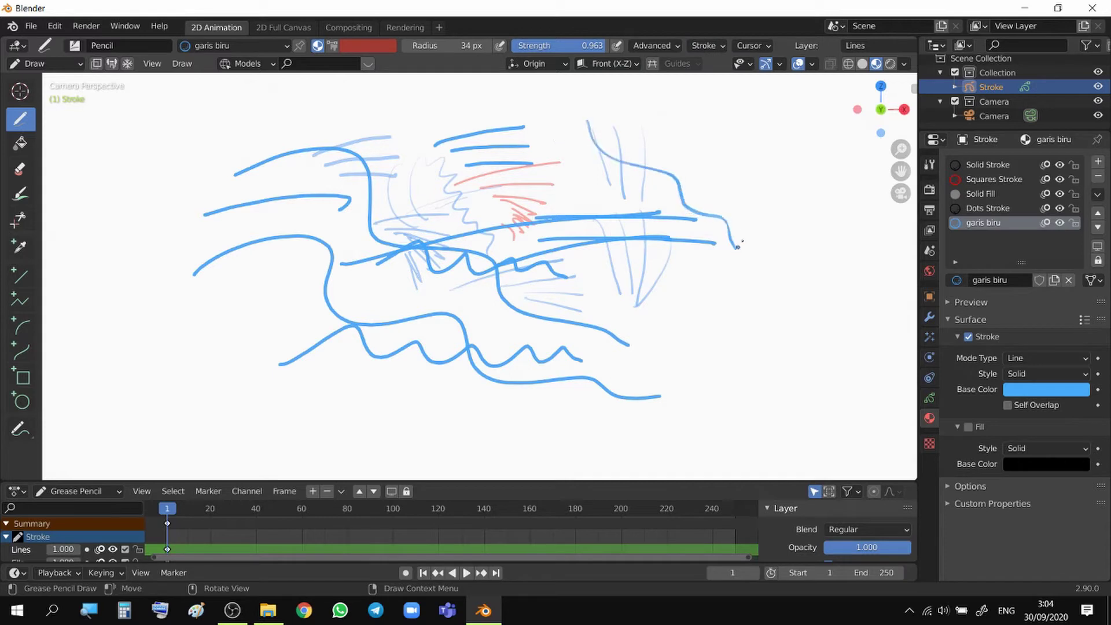
{"action": "left_click_drag", "start_coordinate": [761, 134], "coordinate": [764, 248]}
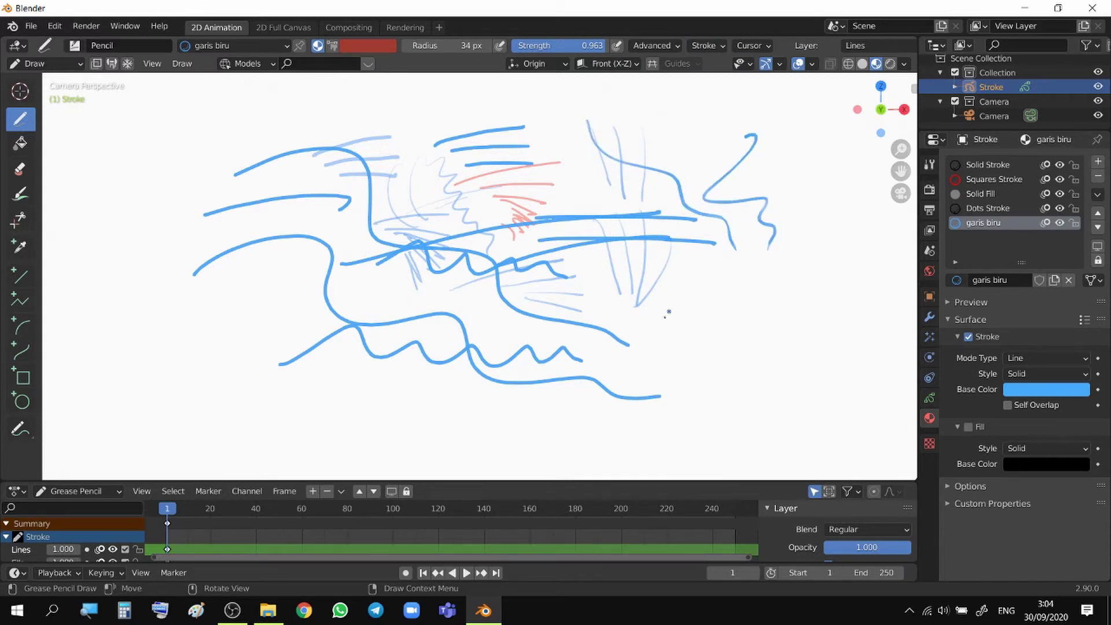
{"action": "left_click_drag", "start_coordinate": [646, 330], "coordinate": [751, 295]}
{"action": "mouse_move", "coordinate": [678, 326]}
{"action": "left_mouse_down"}
{"action": "mouse_move", "coordinate": [761, 316]}
{"action": "mouse_move", "coordinate": [770, 328]}
{"action": "left_mouse_up"}
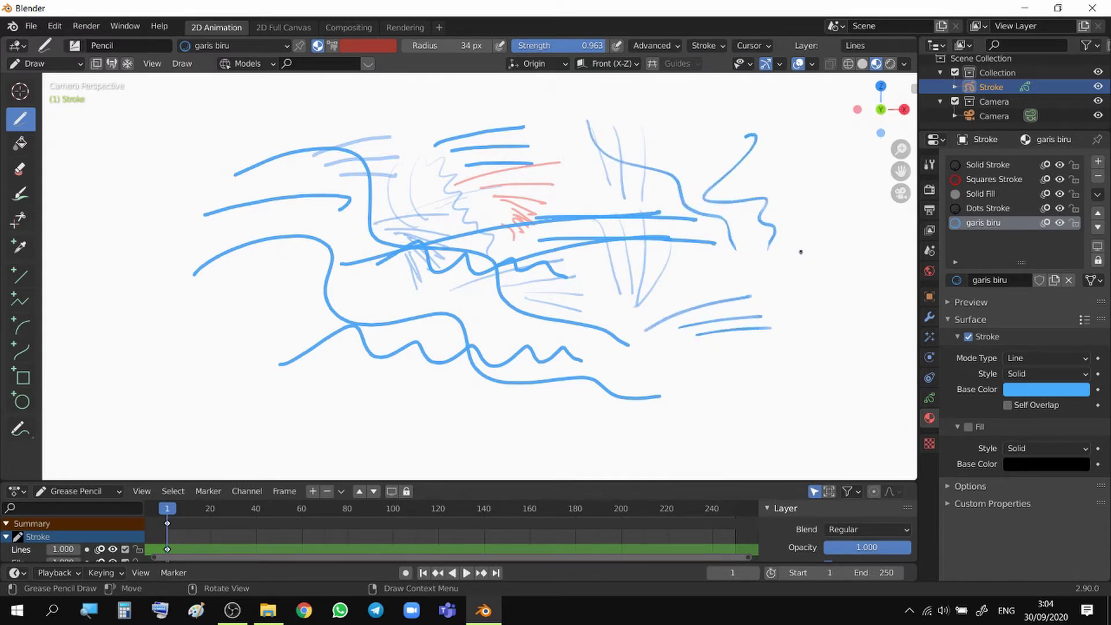
- Set the randomize Jitter to 0.323 and draw uneven strokes in the canvas's lower-right area
{"action": "left_click", "coordinate": [707, 46]}
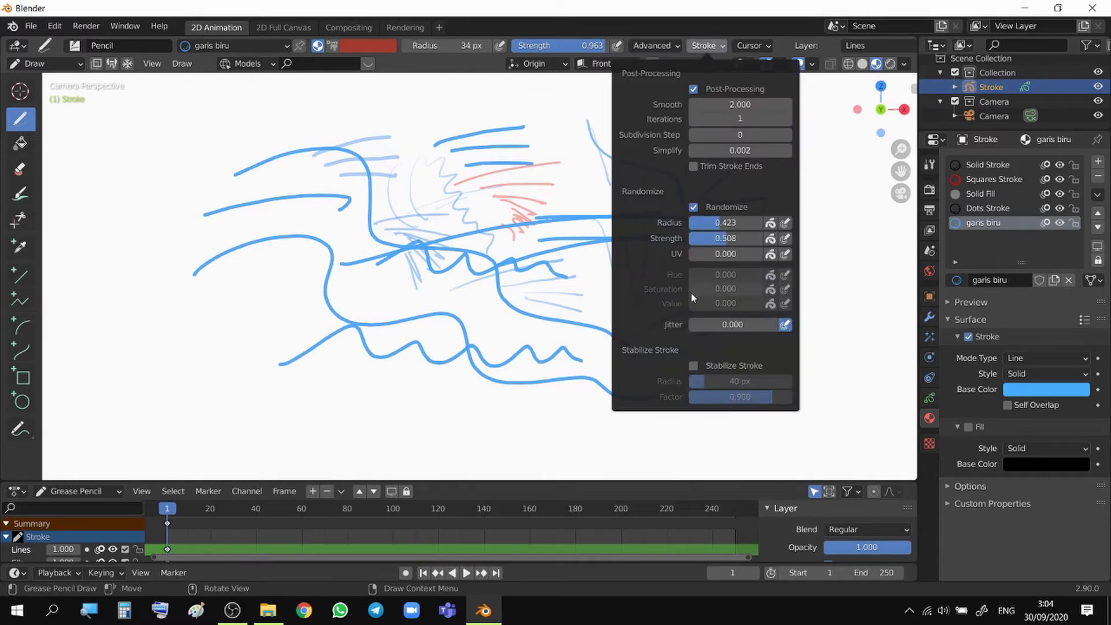
{"action": "left_click_drag", "start_coordinate": [741, 322], "coordinate": [775, 328]}
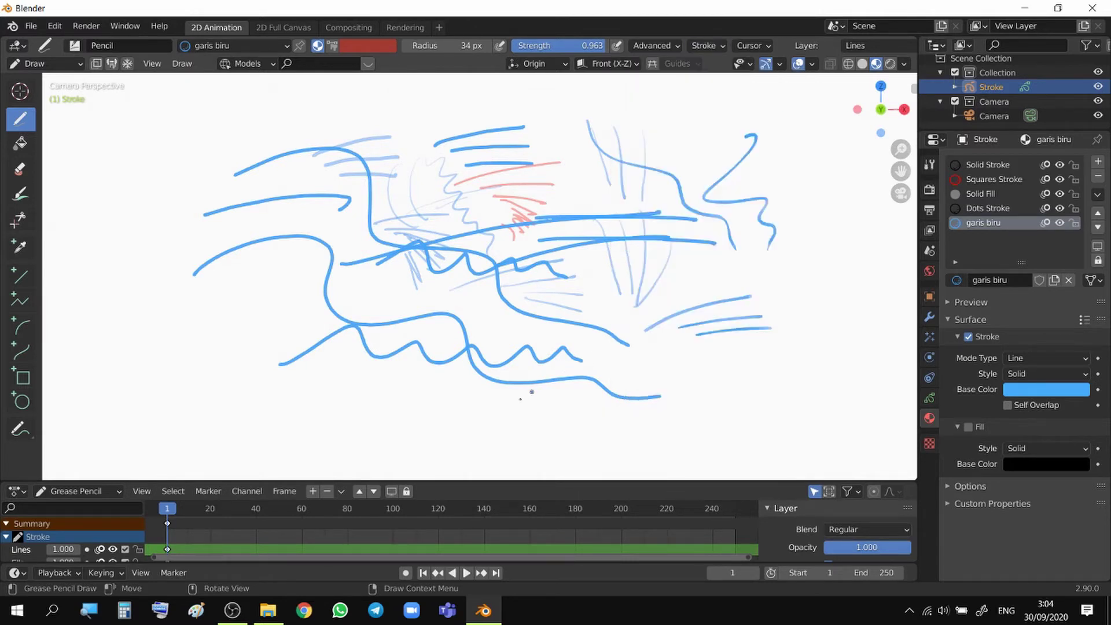
{"action": "mouse_move", "coordinate": [532, 392]}
{"action": "left_mouse_down"}
{"action": "mouse_move", "coordinate": [619, 418]}
{"action": "mouse_move", "coordinate": [697, 422]}
{"action": "mouse_move", "coordinate": [779, 375]}
{"action": "mouse_move", "coordinate": [771, 394]}
{"action": "left_mouse_up"}
{"action": "left_click_drag", "start_coordinate": [813, 257], "coordinate": [833, 398]}
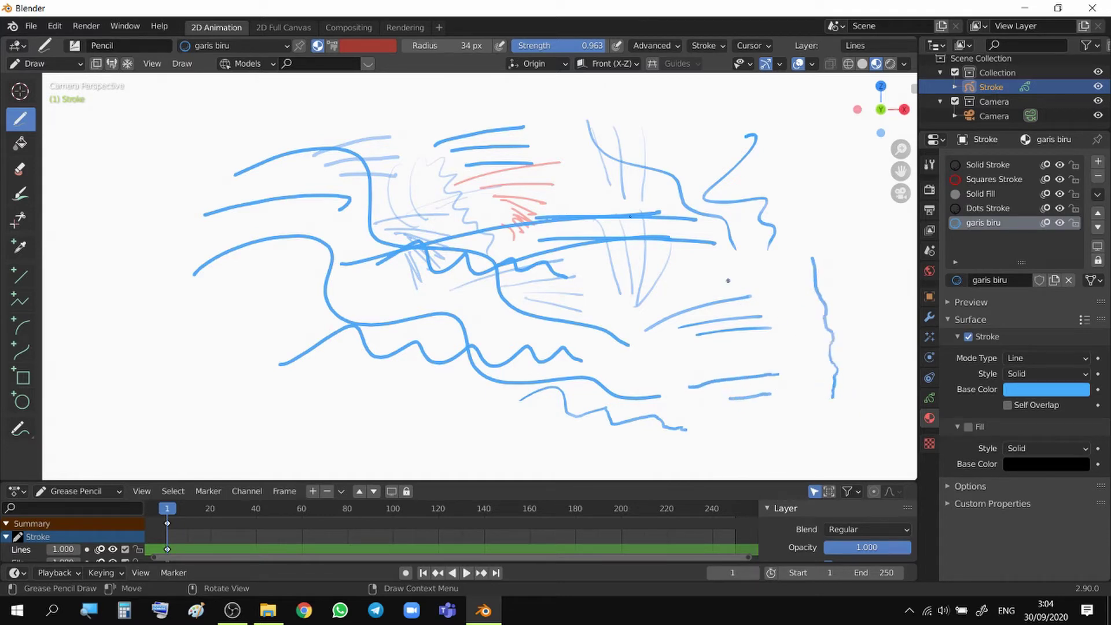
- Enable Stabilize Stroke and draw trial strokes at the canvas's left edge, including a curve that ends in a spiral
{"action": "left_click", "coordinate": [705, 47]}
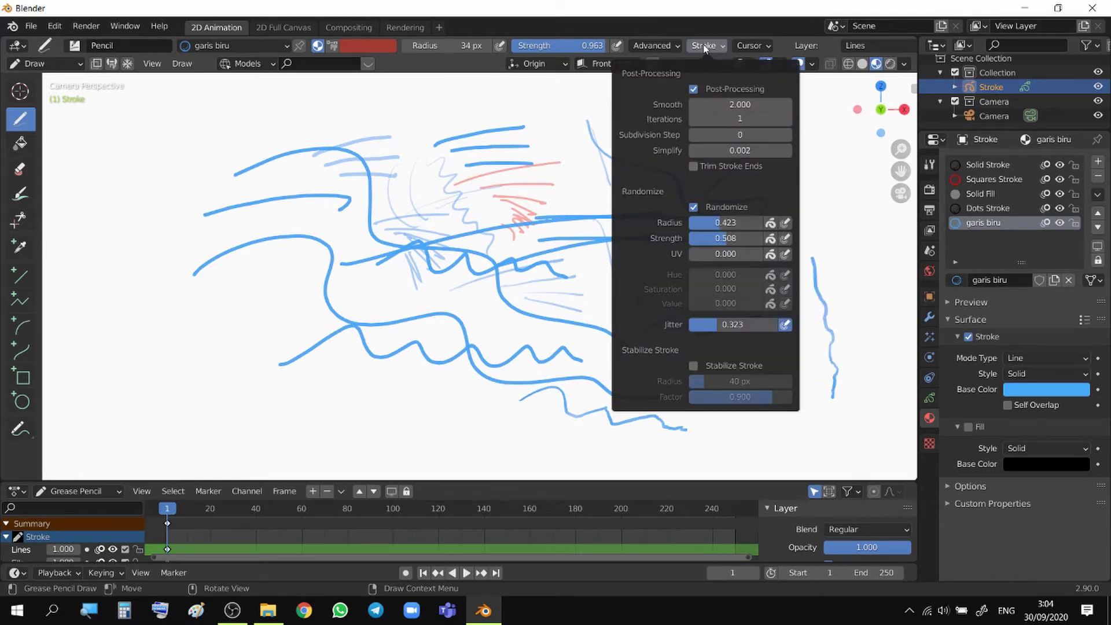
{"action": "left_click", "coordinate": [694, 365]}
{"action": "left_click_drag", "start_coordinate": [101, 238], "coordinate": [134, 212]}
{"action": "mouse_move", "coordinate": [85, 275]}
{"action": "left_mouse_down"}
{"action": "mouse_move", "coordinate": [113, 243]}
{"action": "mouse_move", "coordinate": [148, 258]}
{"action": "mouse_move", "coordinate": [165, 344]}
{"action": "mouse_move", "coordinate": [230, 336]}
{"action": "left_mouse_up"}
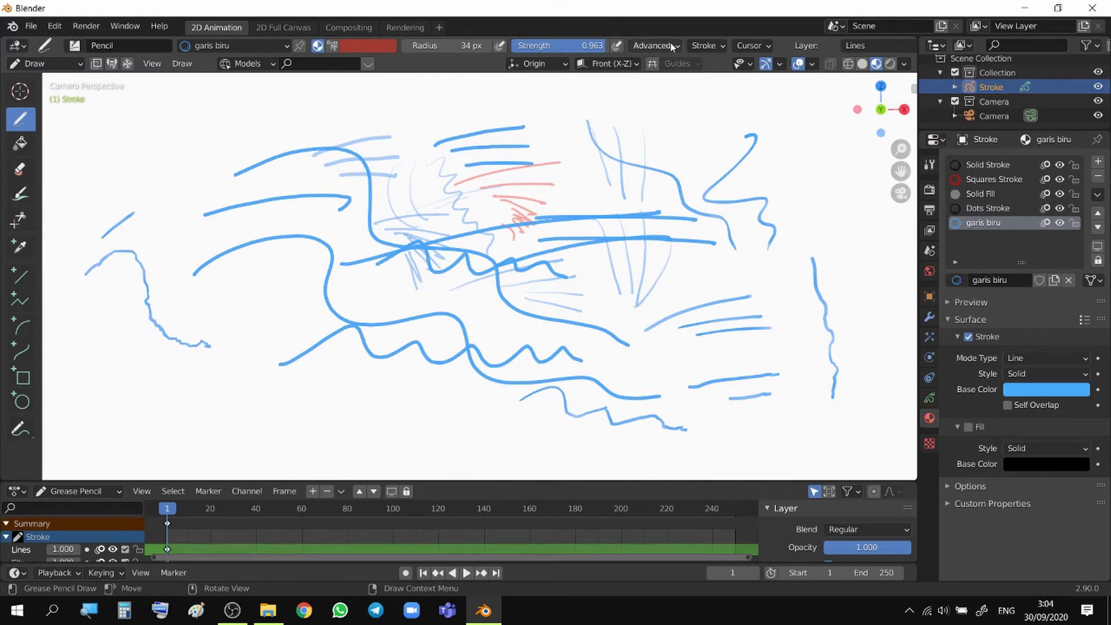
{"action": "left_click", "coordinate": [712, 45]}
{"action": "mouse_move", "coordinate": [90, 333]}
{"action": "left_mouse_down"}
{"action": "mouse_move", "coordinate": [119, 312]}
{"action": "mouse_move", "coordinate": [156, 324]}
{"action": "mouse_move", "coordinate": [158, 393]}
{"action": "mouse_move", "coordinate": [234, 406]}
{"action": "mouse_move", "coordinate": [249, 320]}
{"action": "mouse_move", "coordinate": [174, 318]}
{"action": "mouse_move", "coordinate": [192, 390]}
{"action": "mouse_move", "coordinate": [246, 336]}
{"action": "mouse_move", "coordinate": [171, 350]}
{"action": "mouse_move", "coordinate": [226, 376]}
{"action": "mouse_move", "coordinate": [217, 324]}
{"action": "mouse_move", "coordinate": [183, 375]}
{"action": "mouse_move", "coordinate": [235, 356]}
{"action": "mouse_move", "coordinate": [194, 345]}
{"action": "mouse_move", "coordinate": [209, 350]}
{"action": "left_mouse_up"}
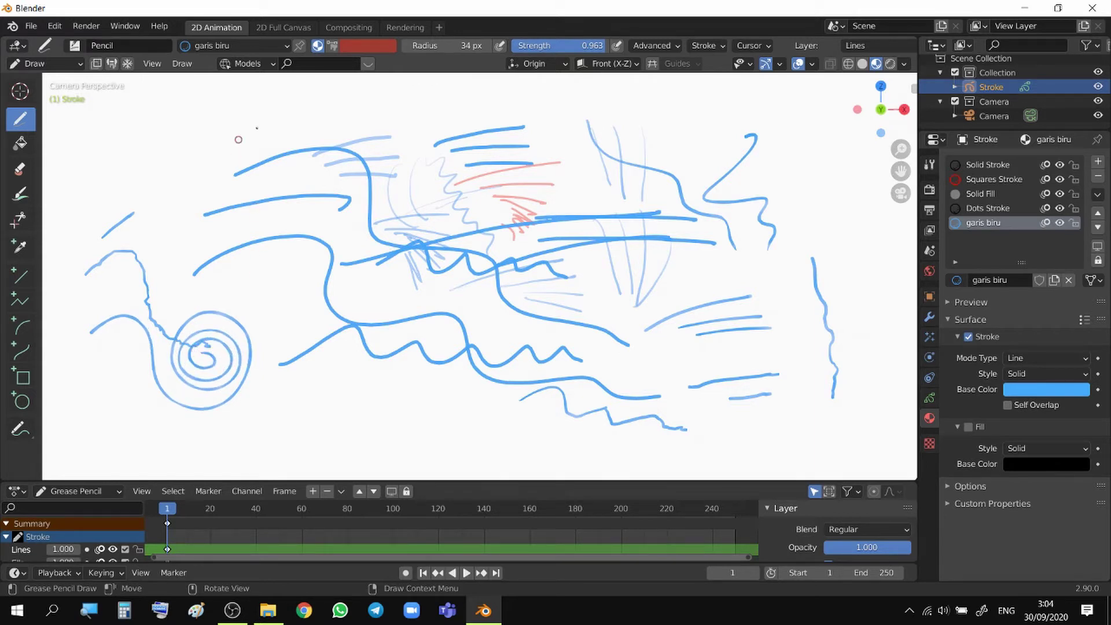
- Draw two long slanted strokes and a small circle in the canvas's upper-left area
{"action": "left_click", "coordinate": [706, 46]}
{"action": "left_click_drag", "start_coordinate": [126, 162], "coordinate": [248, 124]}
{"action": "left_click_drag", "start_coordinate": [147, 168], "coordinate": [254, 137]}
{"action": "mouse_move", "coordinate": [307, 109]}
{"action": "left_mouse_down"}
{"action": "mouse_move", "coordinate": [316, 128]}
{"action": "mouse_move", "coordinate": [294, 110]}
{"action": "left_mouse_up"}
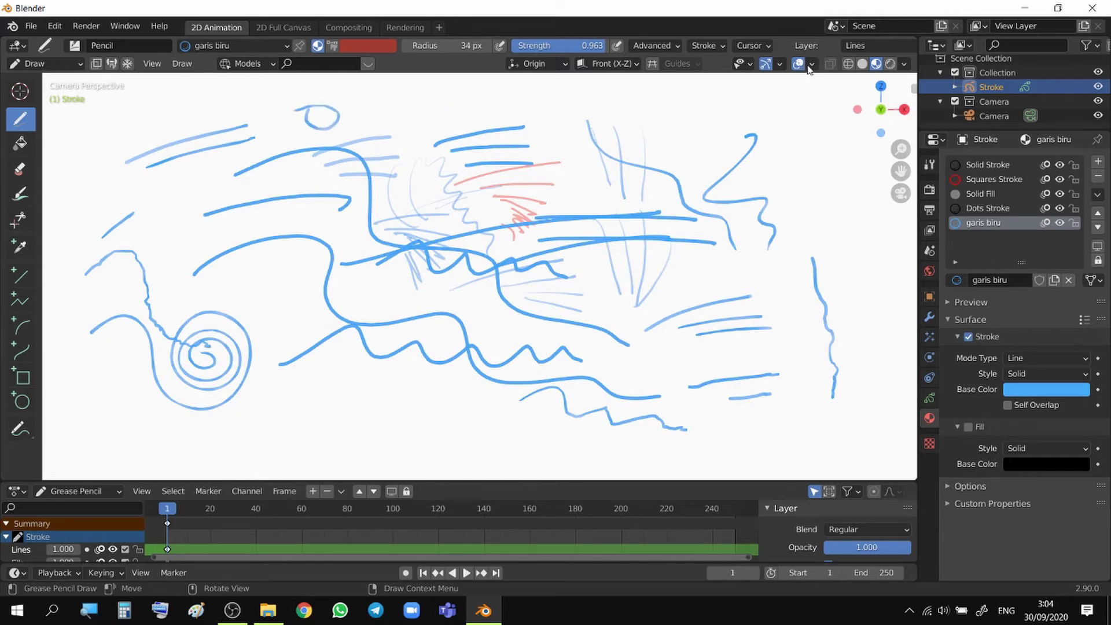
- Display the Grease Pencil object's layers and lock the Fills layer
{"action": "left_click", "coordinate": [886, 51]}
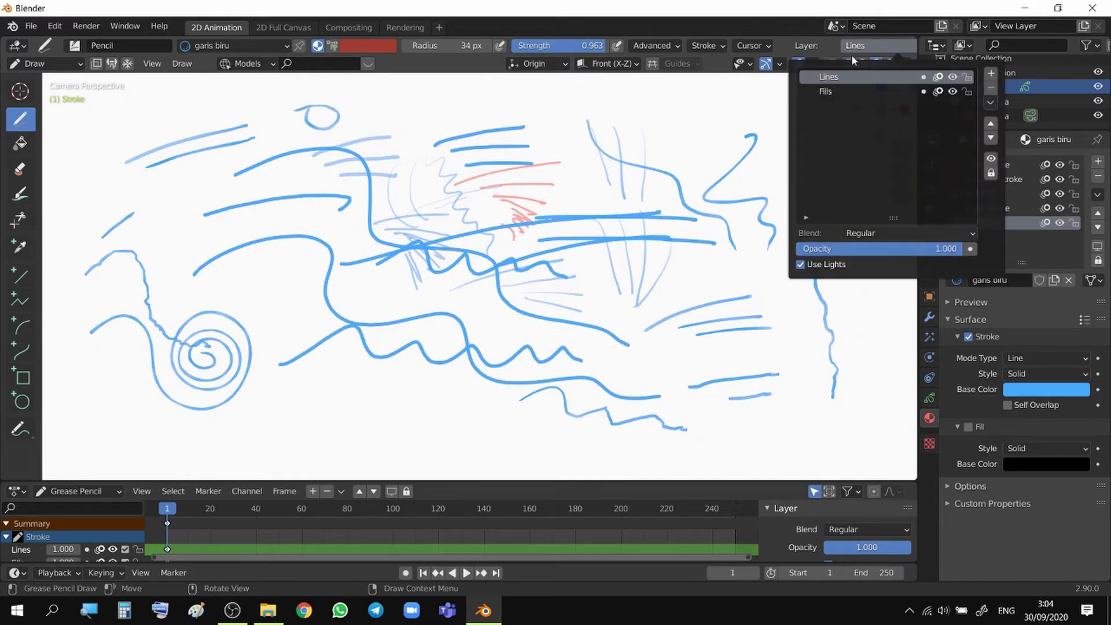
{"action": "left_click", "coordinate": [932, 398]}
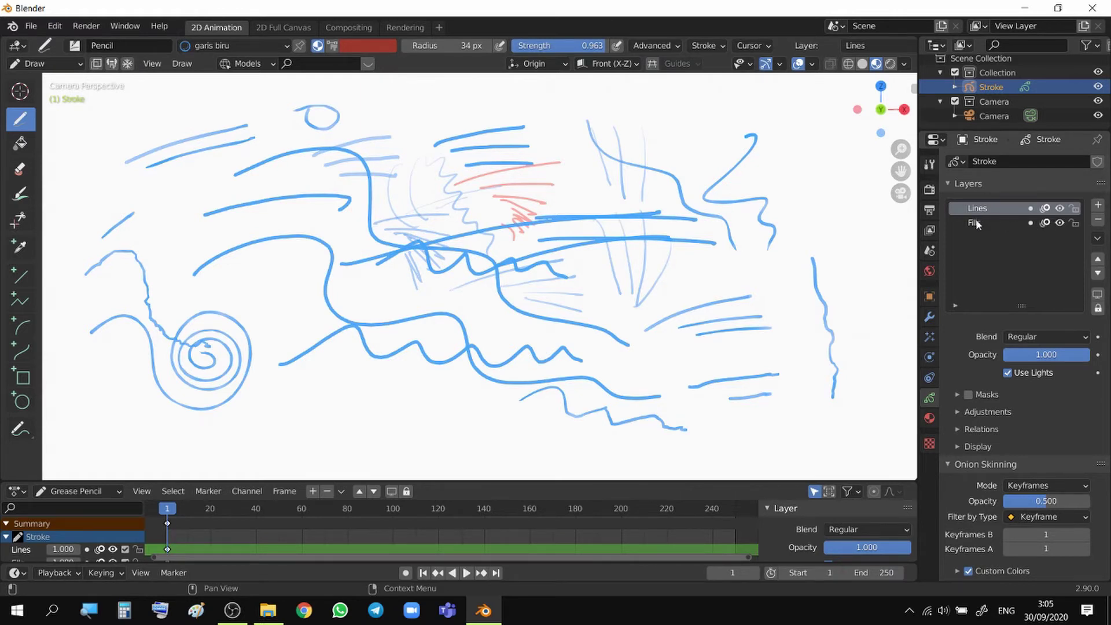
{"action": "left_click", "coordinate": [1076, 224]}
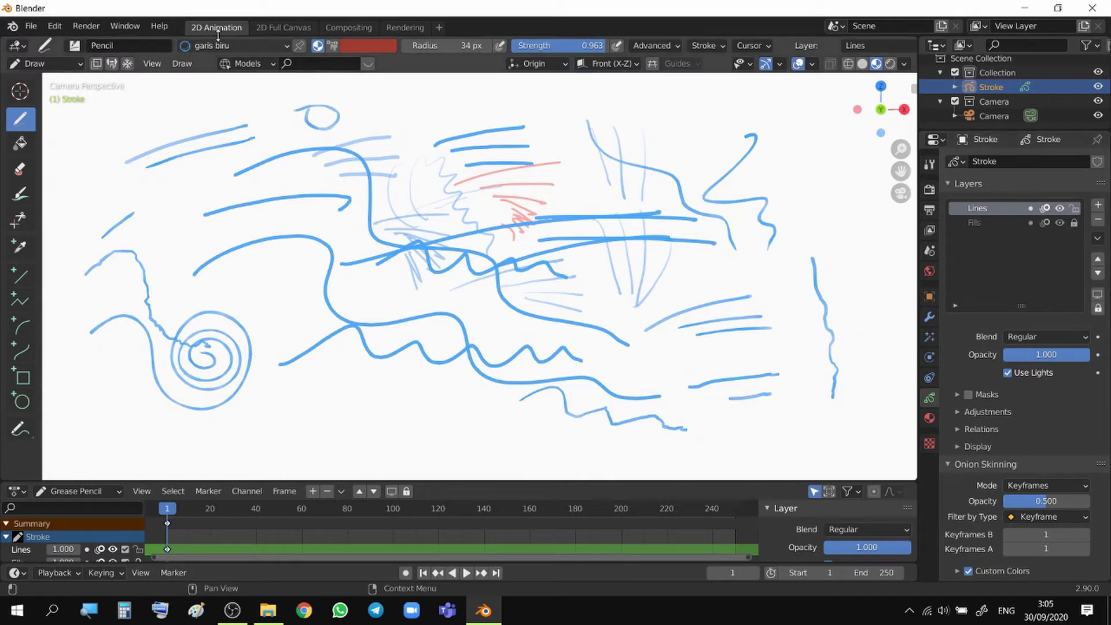
- Activate the Fill tool with the Fill Area brush and display the object's material settings
{"action": "left_click", "coordinate": [21, 143]}
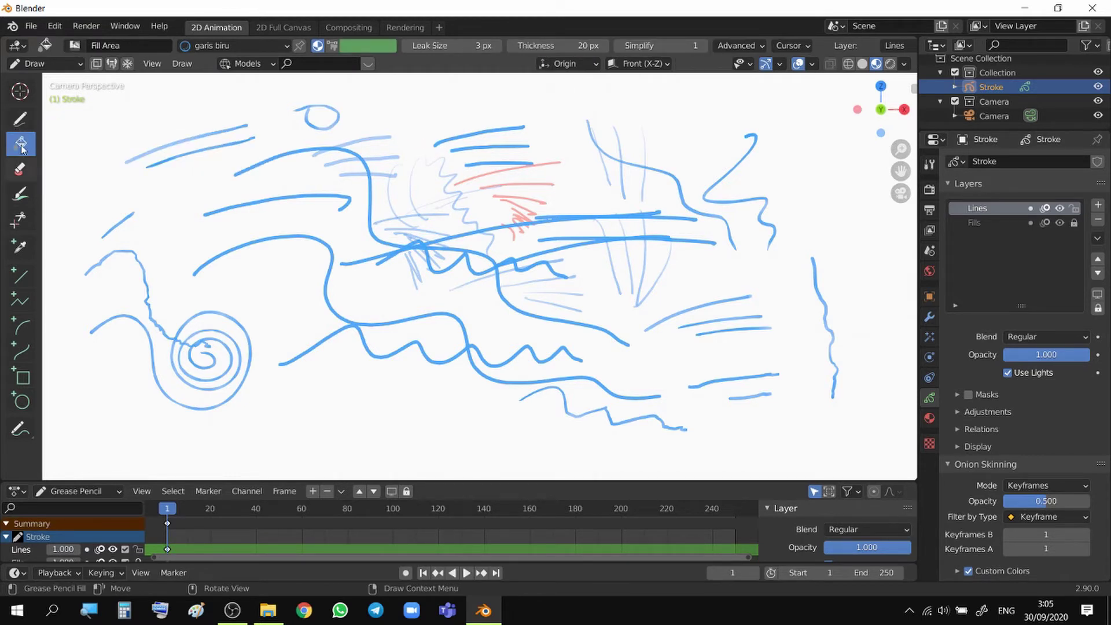
{"action": "left_click", "coordinate": [75, 45]}
{"action": "left_click", "coordinate": [76, 45]}
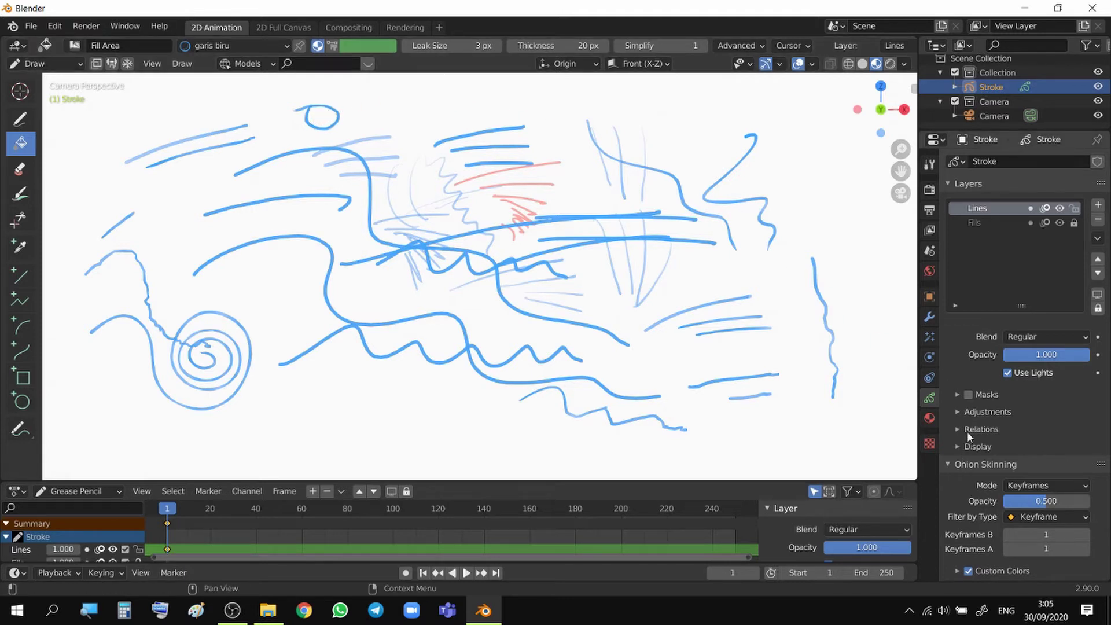
{"action": "left_click", "coordinate": [929, 417]}
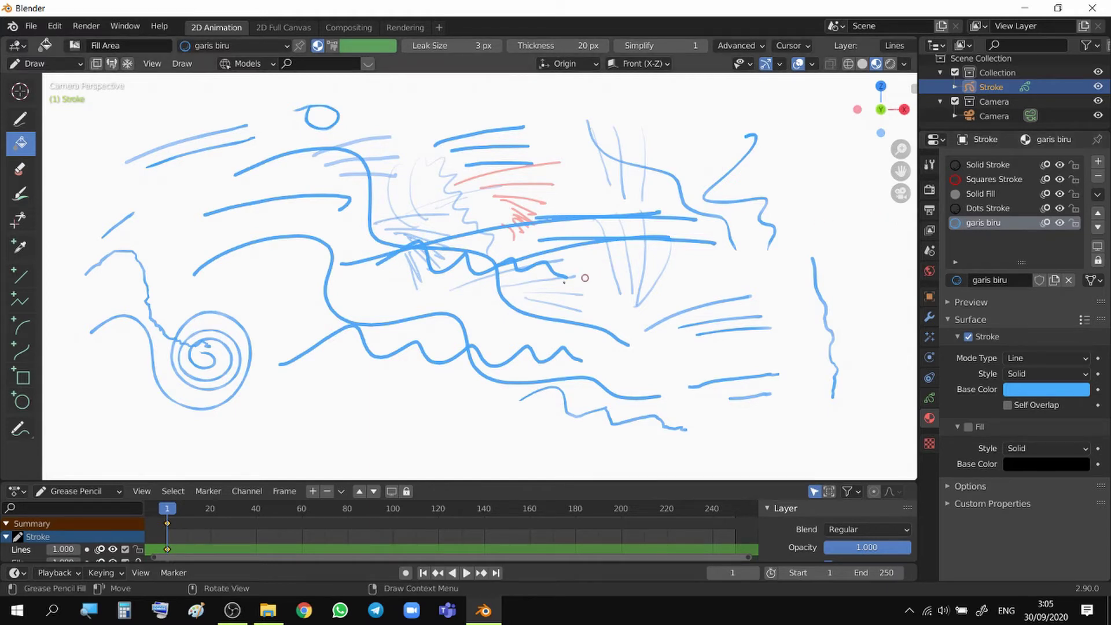
- Add a new material slot to the Stroke object, create a material in it and name it fill merah
{"action": "left_click", "coordinate": [383, 338]}
{"action": "left_click", "coordinate": [1099, 164]}
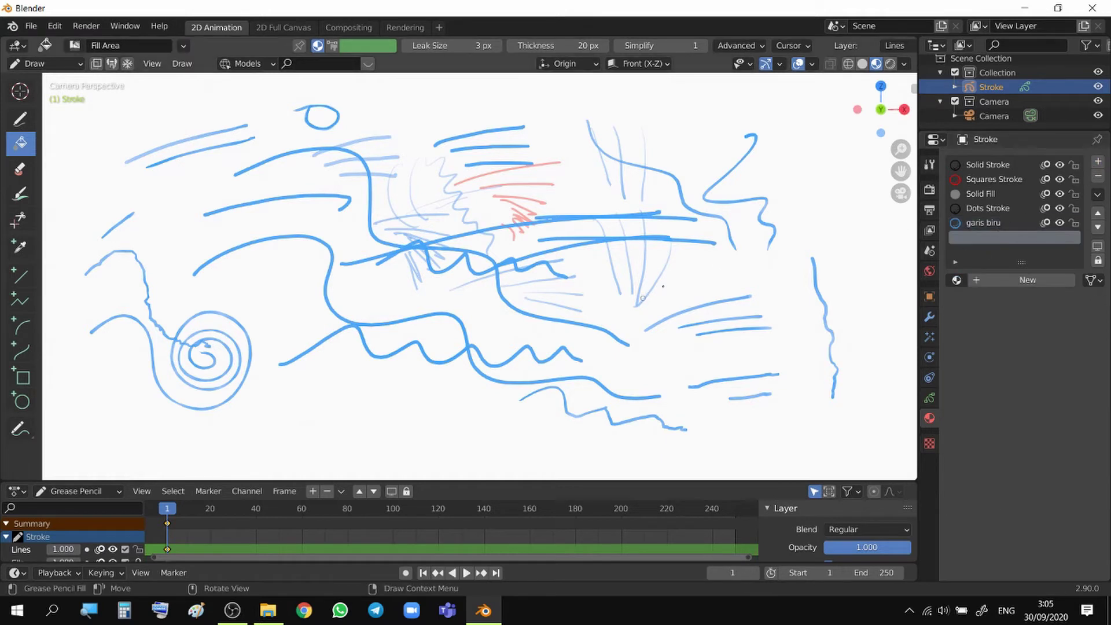
{"action": "left_click", "coordinate": [992, 280]}
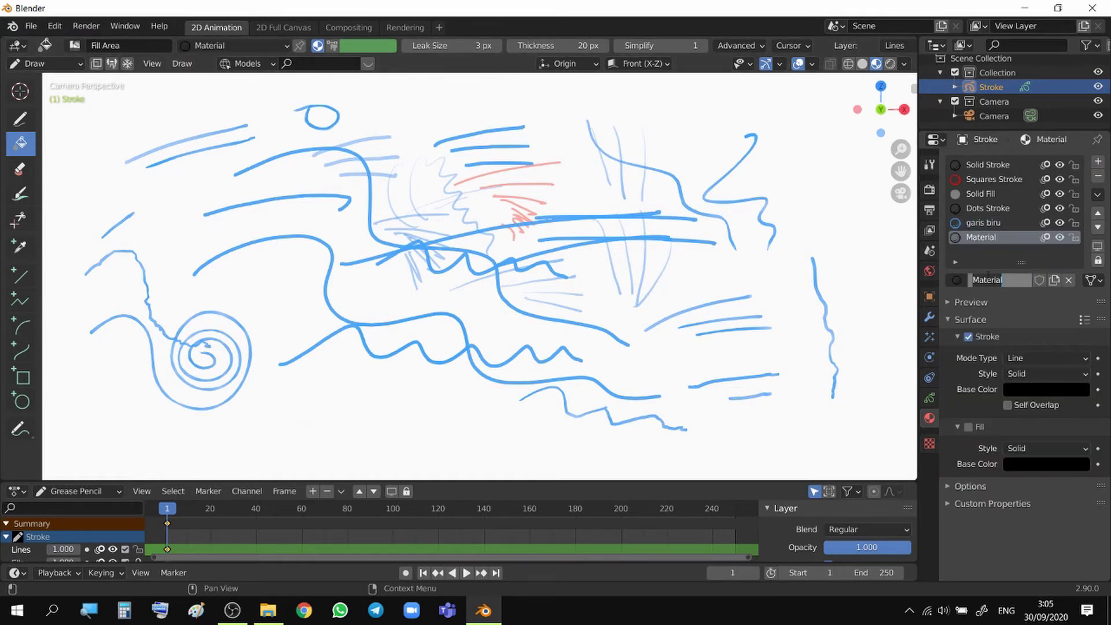
{"action": "type", "text": "fill merah"}
{"action": "key", "text": "Return"}
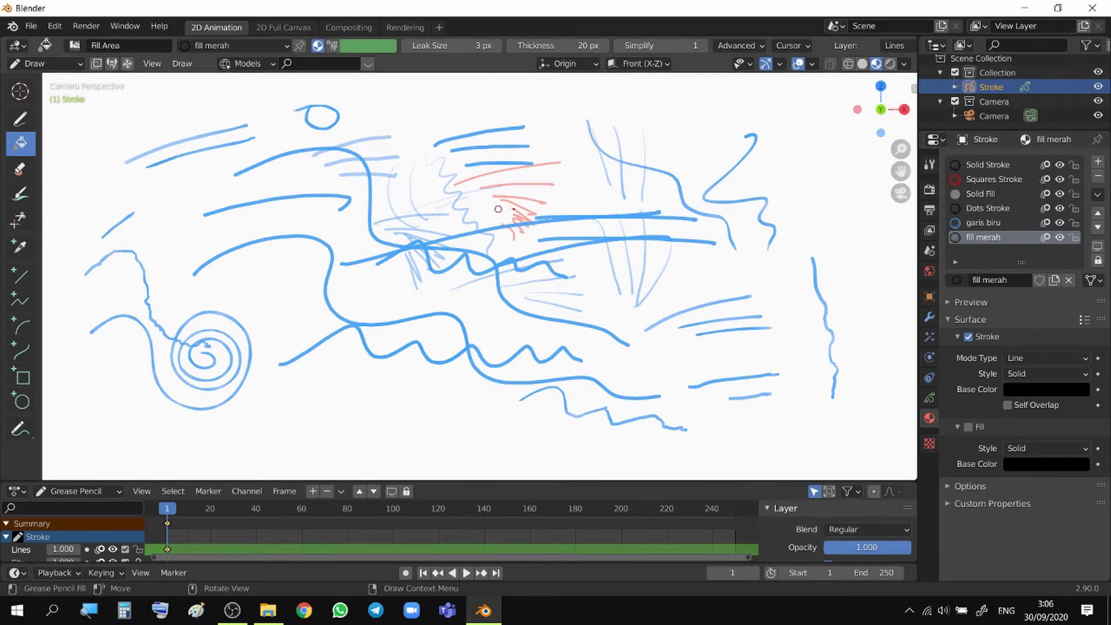
- Make fill merah a fill-only material by disabling its Stroke, enabling Fill and setting the fill base color to bright red
{"action": "left_click", "coordinate": [970, 336]}
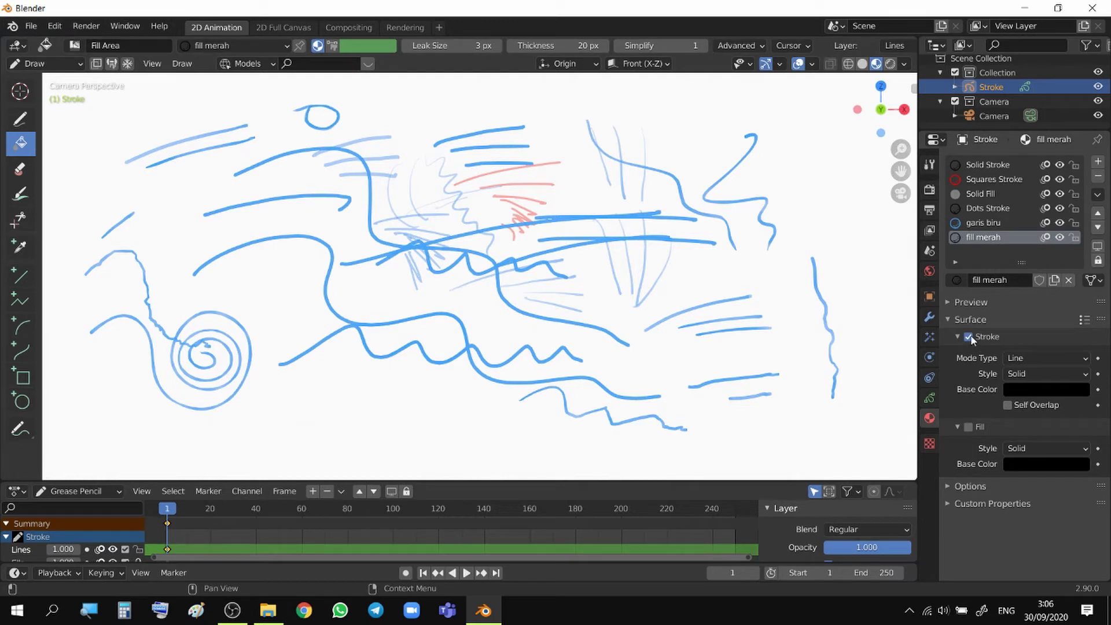
{"action": "left_click", "coordinate": [1029, 465]}
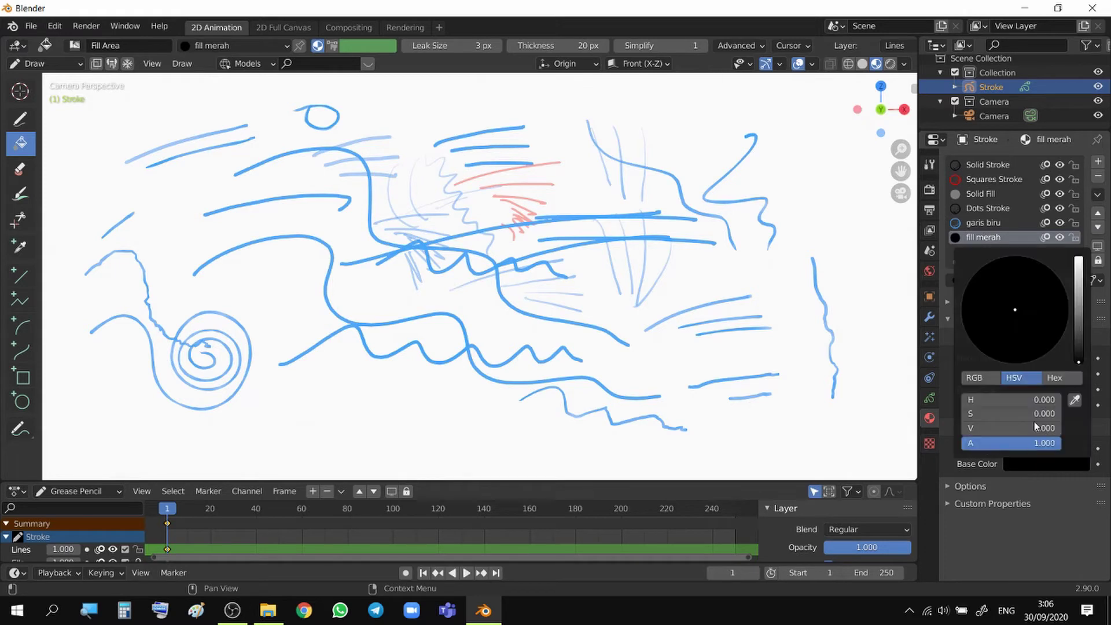
{"action": "left_click_drag", "start_coordinate": [1074, 337], "coordinate": [1067, 264]}
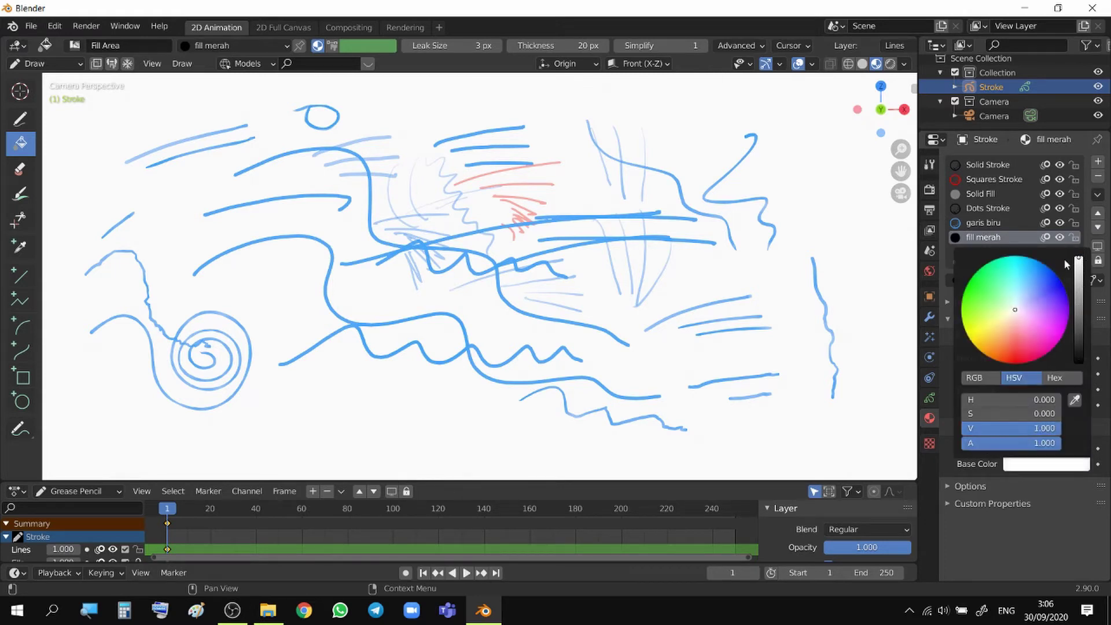
{"action": "left_click", "coordinate": [1014, 350]}
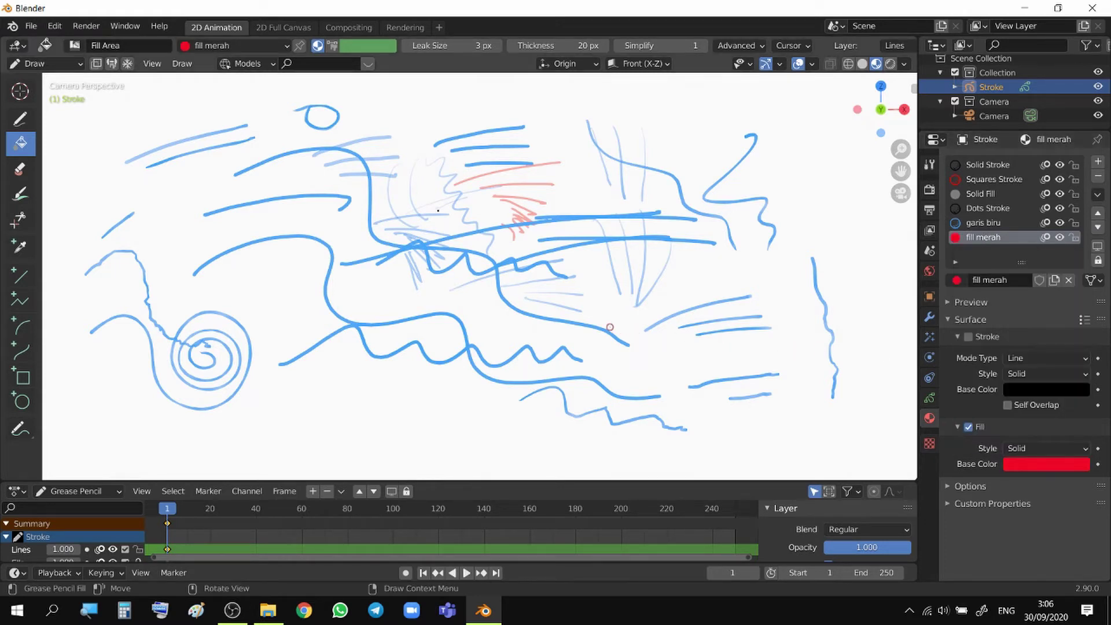
- Fill the enclosed areas between the crossing strokes in the drawing's middle with red, and try filling the small circle above
{"action": "left_click", "coordinate": [371, 333]}
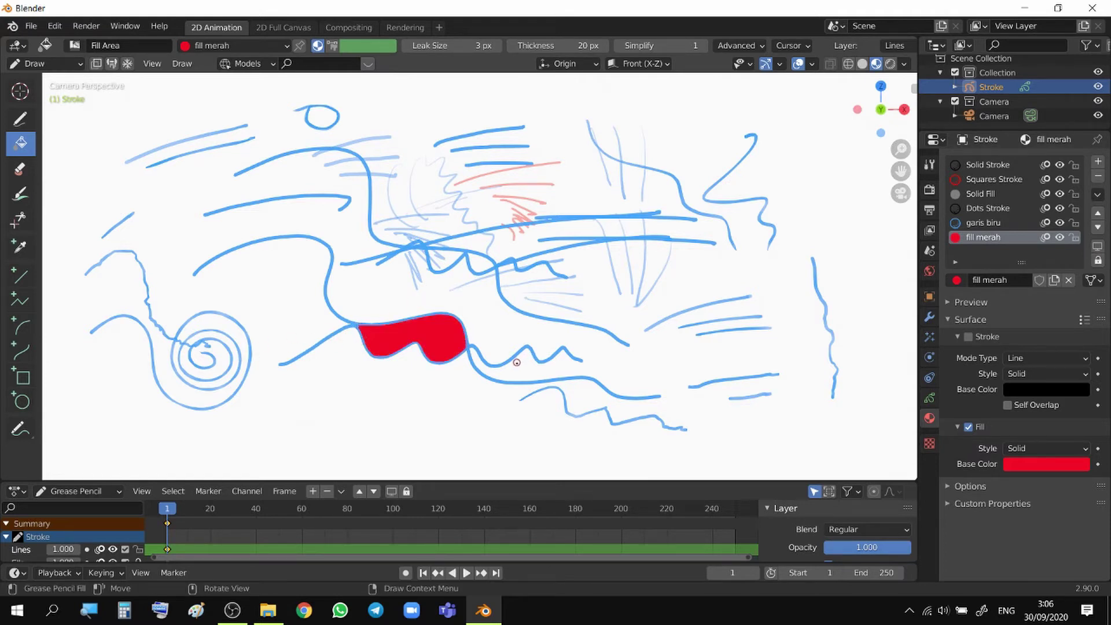
{"action": "left_click", "coordinate": [480, 260]}
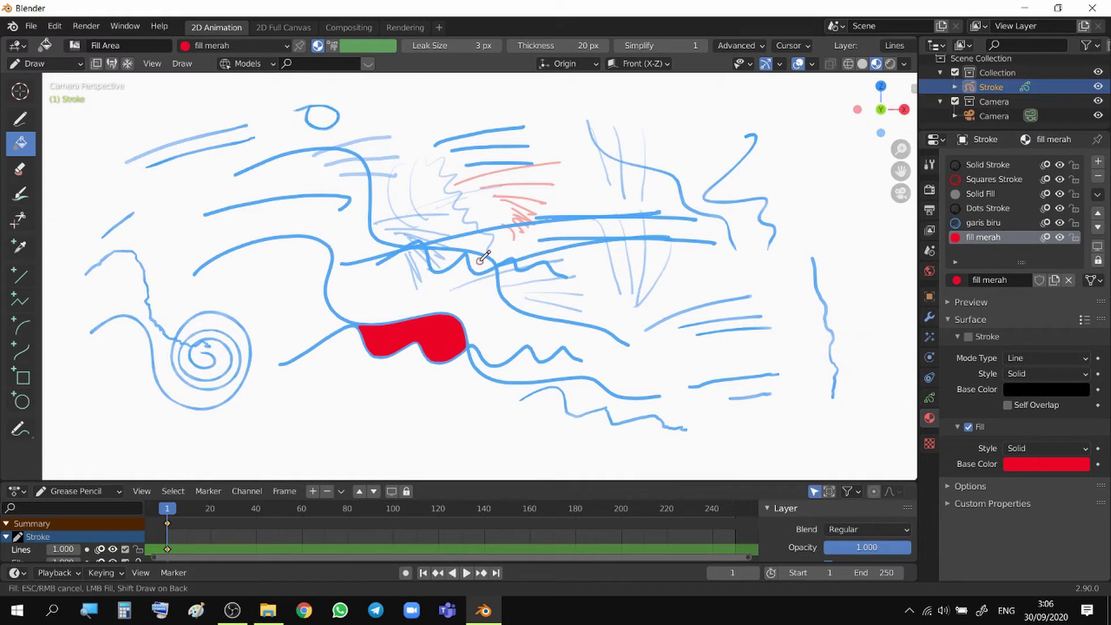
{"action": "left_click", "coordinate": [449, 261]}
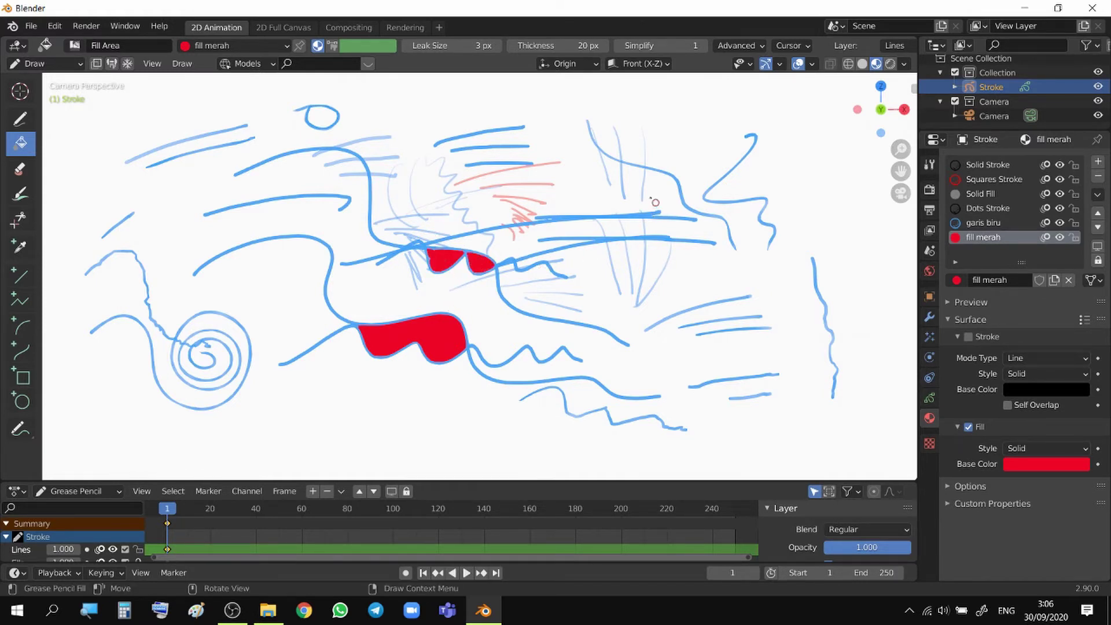
{"action": "left_click", "coordinate": [530, 246]}
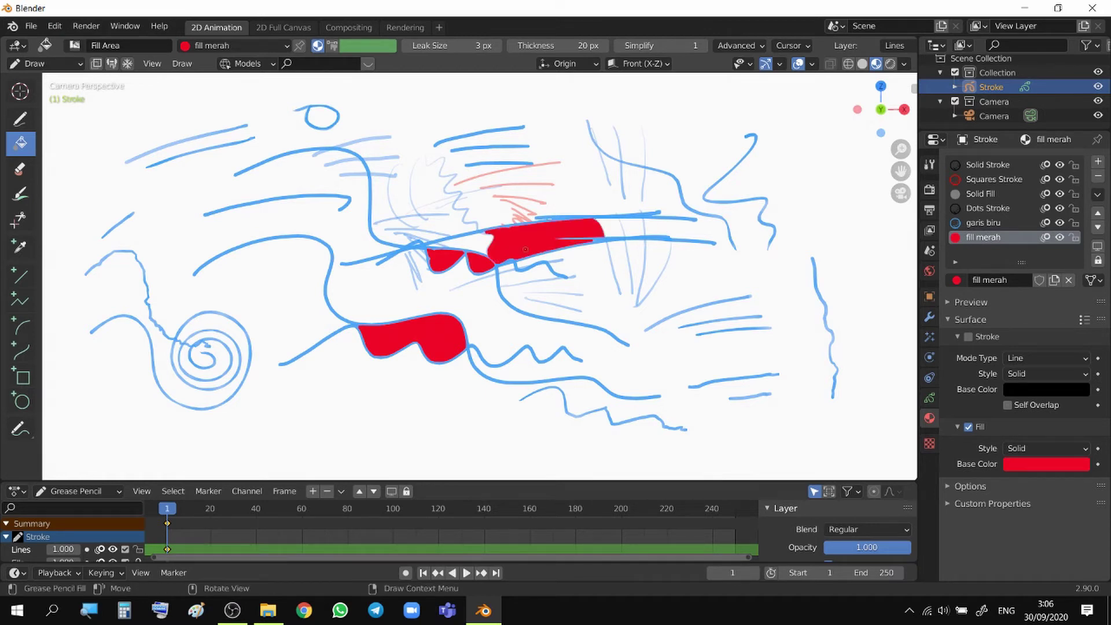
{"action": "left_click", "coordinate": [433, 231]}
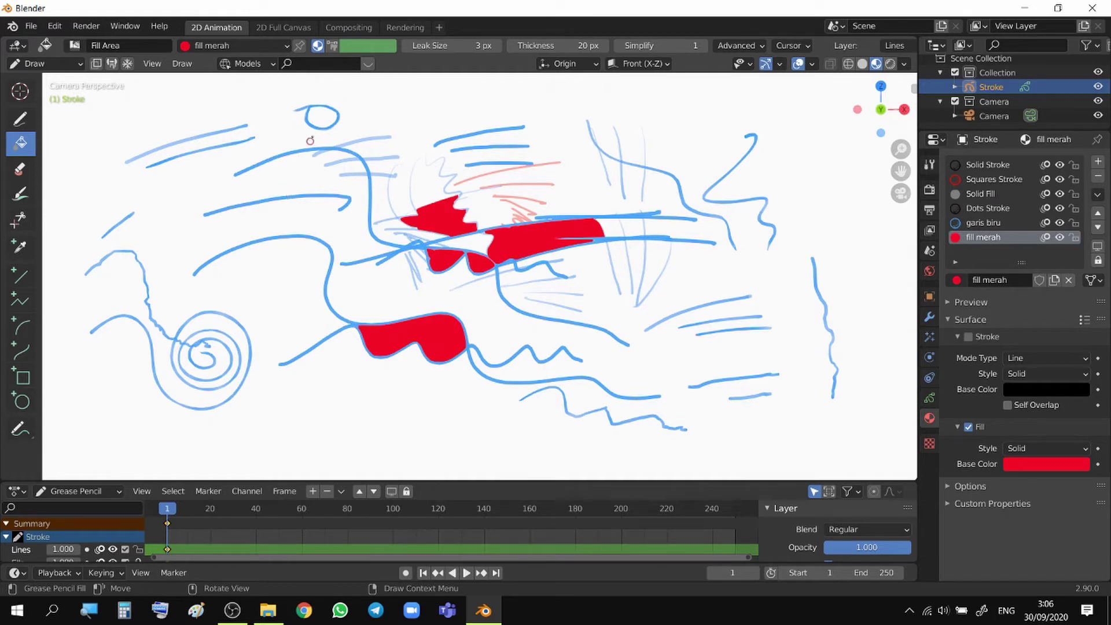
{"action": "left_click", "coordinate": [315, 108]}
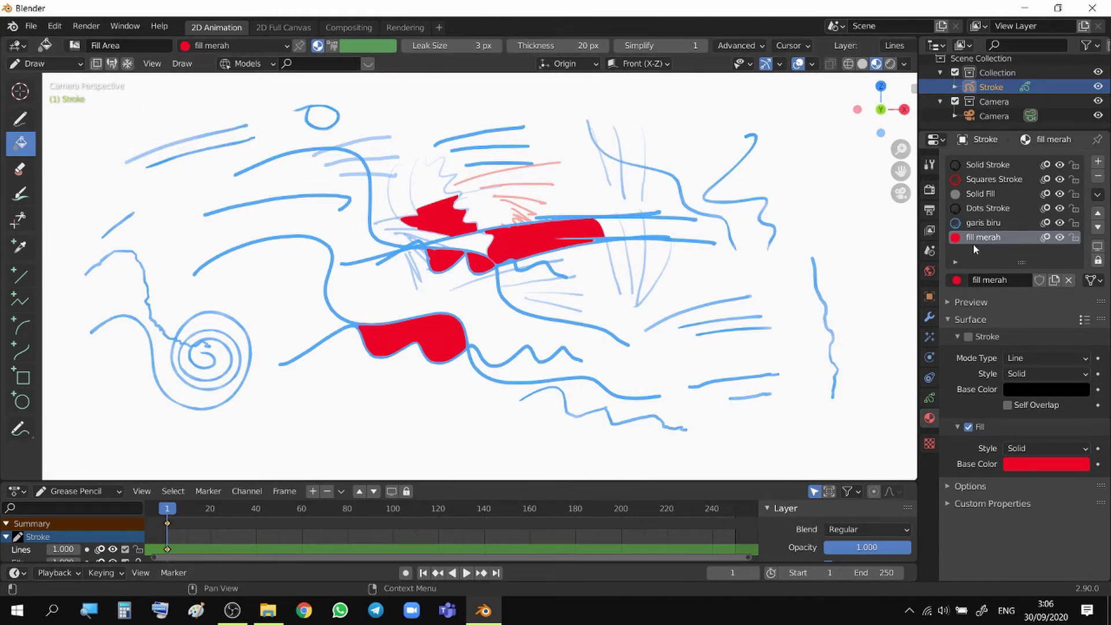
- With the Pencil brush and fill merah, draw a small filled blob between the upper double lines and a wavy one beside the lower filled area
{"action": "left_click", "coordinate": [20, 121]}
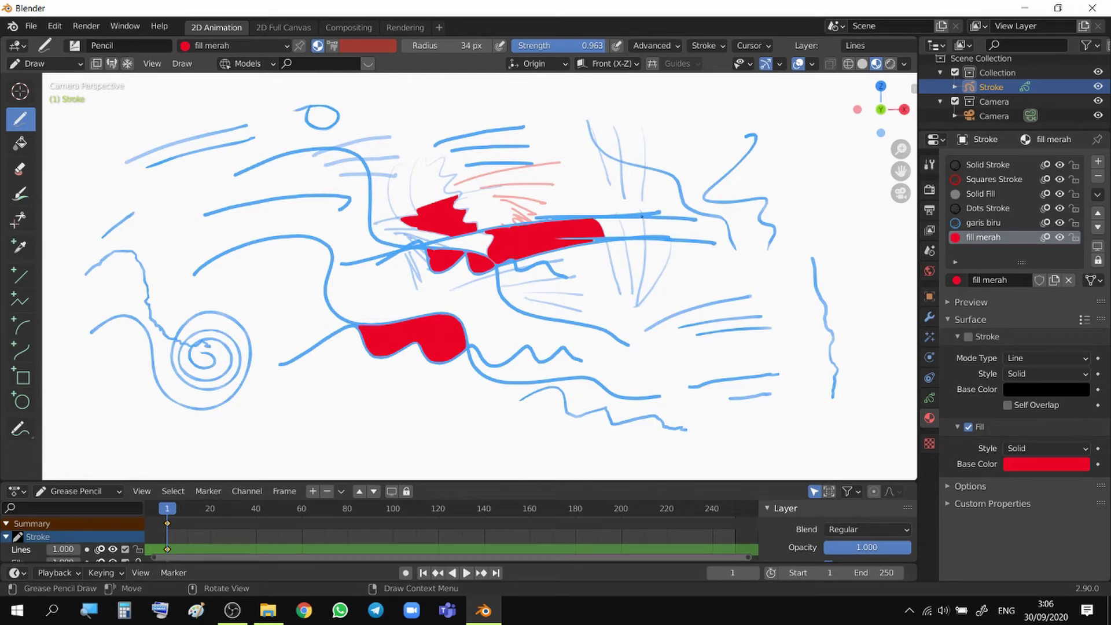
{"action": "mouse_move", "coordinate": [623, 211]}
{"action": "left_mouse_down"}
{"action": "mouse_move", "coordinate": [622, 241]}
{"action": "mouse_move", "coordinate": [643, 242]}
{"action": "mouse_move", "coordinate": [647, 219]}
{"action": "left_mouse_up"}
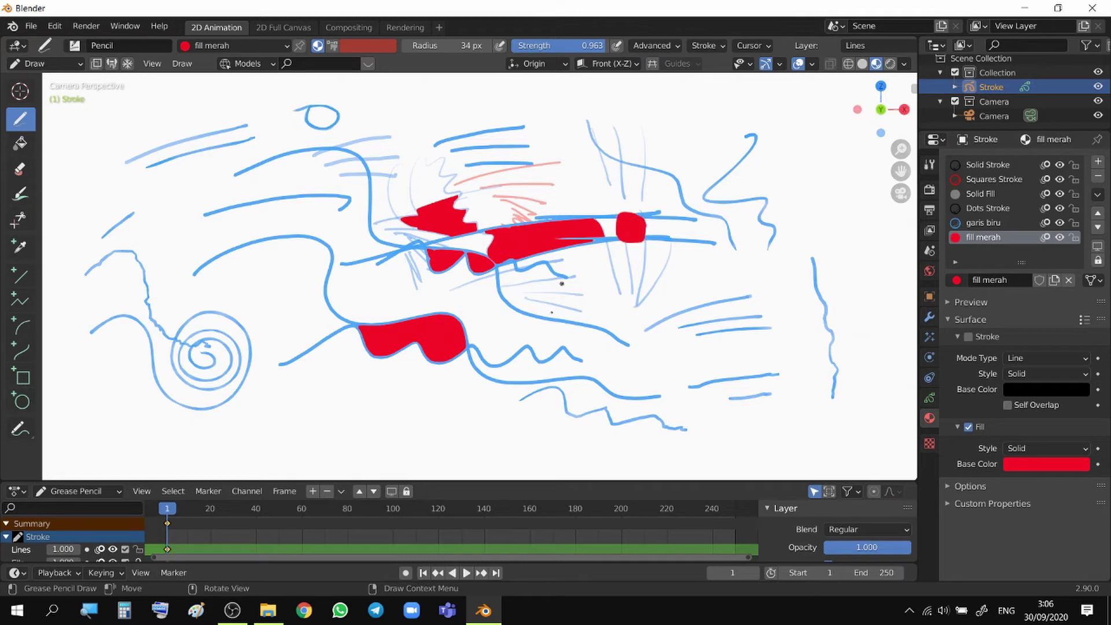
{"action": "mouse_move", "coordinate": [489, 367]}
{"action": "left_mouse_down"}
{"action": "mouse_move", "coordinate": [561, 367]}
{"action": "mouse_move", "coordinate": [581, 338]}
{"action": "mouse_move", "coordinate": [544, 361]}
{"action": "mouse_move", "coordinate": [530, 346]}
{"action": "mouse_move", "coordinate": [492, 367]}
{"action": "left_mouse_up"}
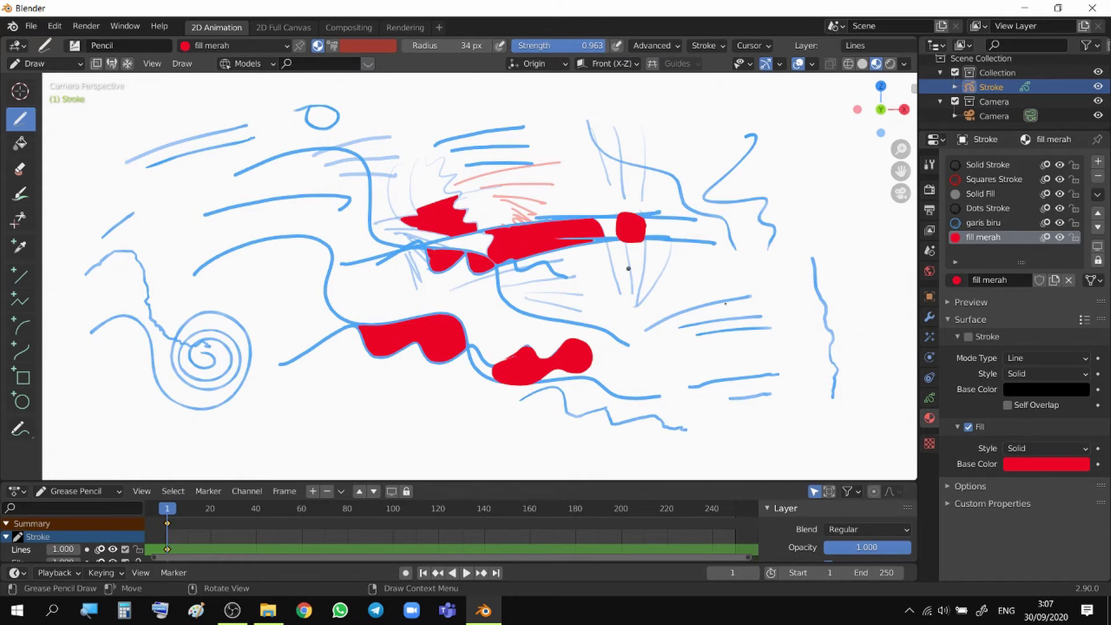
- Display the Grease Pencil object's layers, lock the Lines layer and unlock the Fills layer
{"action": "left_click", "coordinate": [929, 398]}
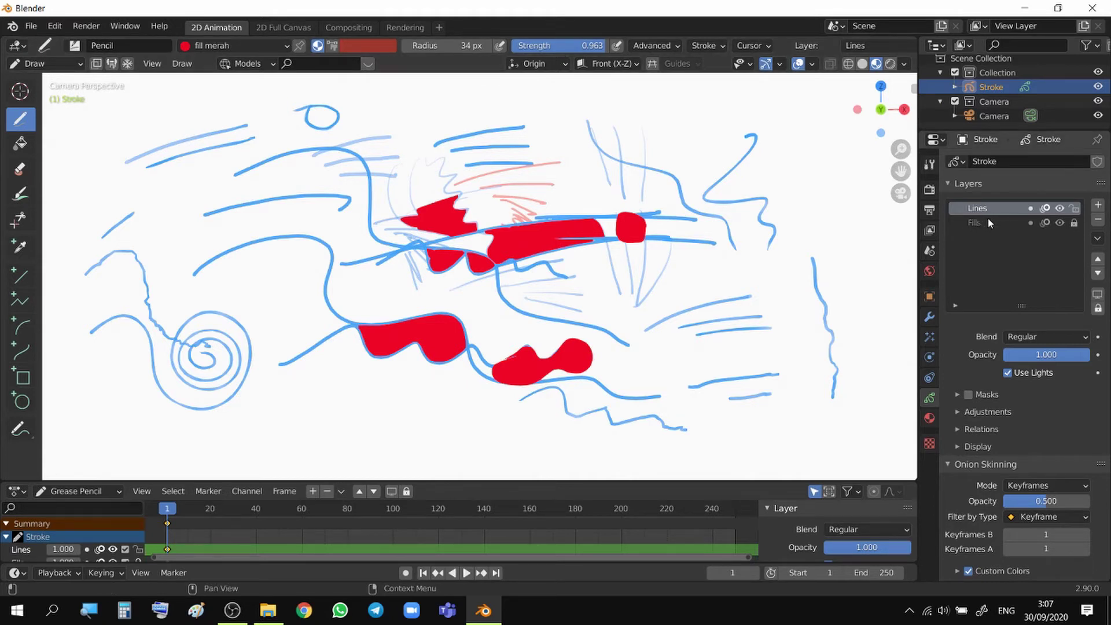
{"action": "left_click", "coordinate": [1074, 209]}
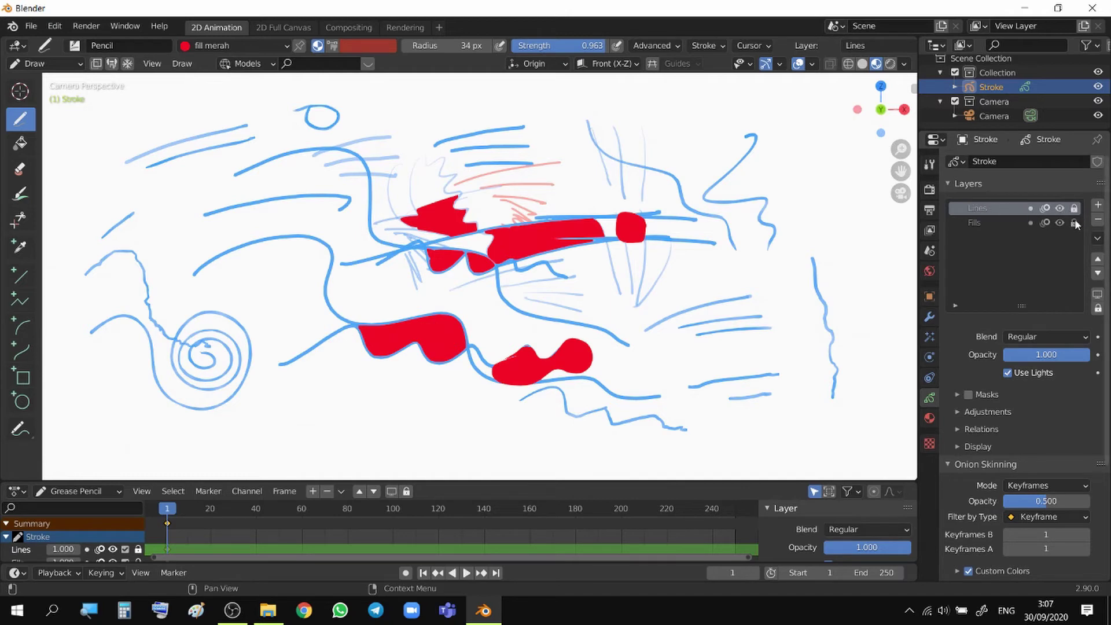
{"action": "left_click", "coordinate": [1075, 222]}
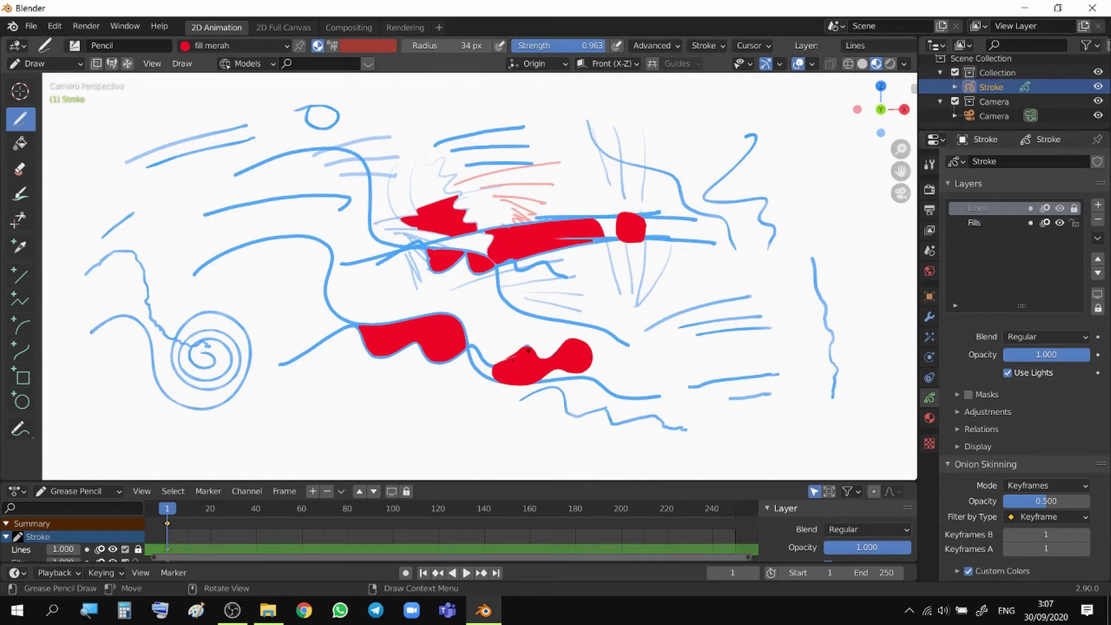
- Draw a red filled shape on the Fills layer in the narrow gap between the two lower red areas, and reselect the Lines layer
{"action": "scroll", "coordinate": [513, 363], "scroll_direction": "up", "scroll_amount": 4}
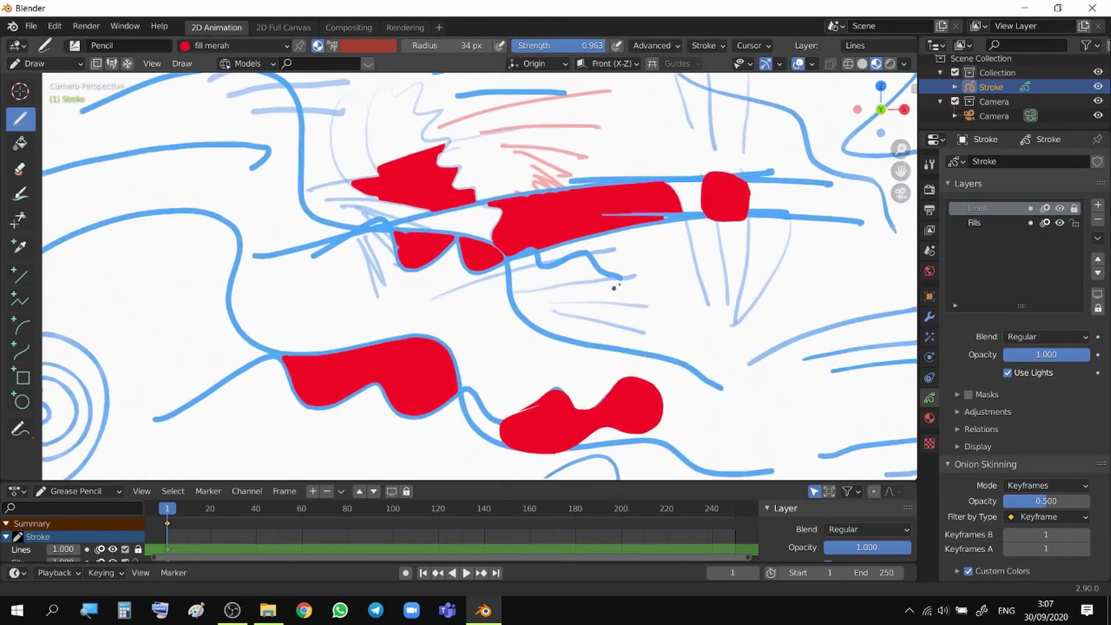
{"action": "scroll", "coordinate": [507, 260], "scroll_direction": "up", "scroll_amount": 4}
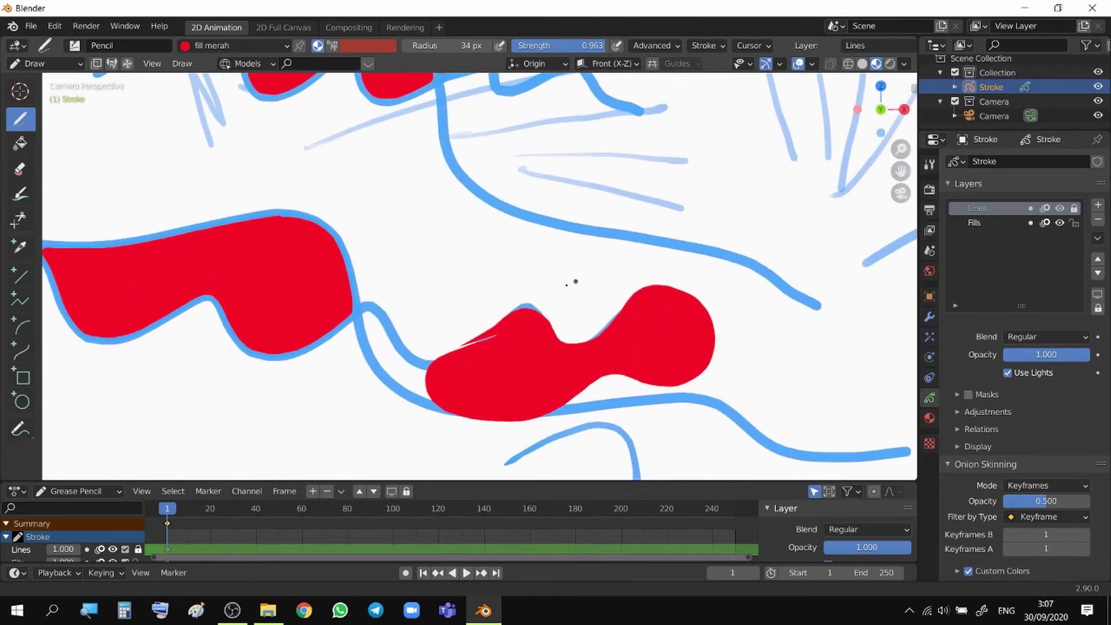
{"action": "left_click", "coordinate": [497, 277]}
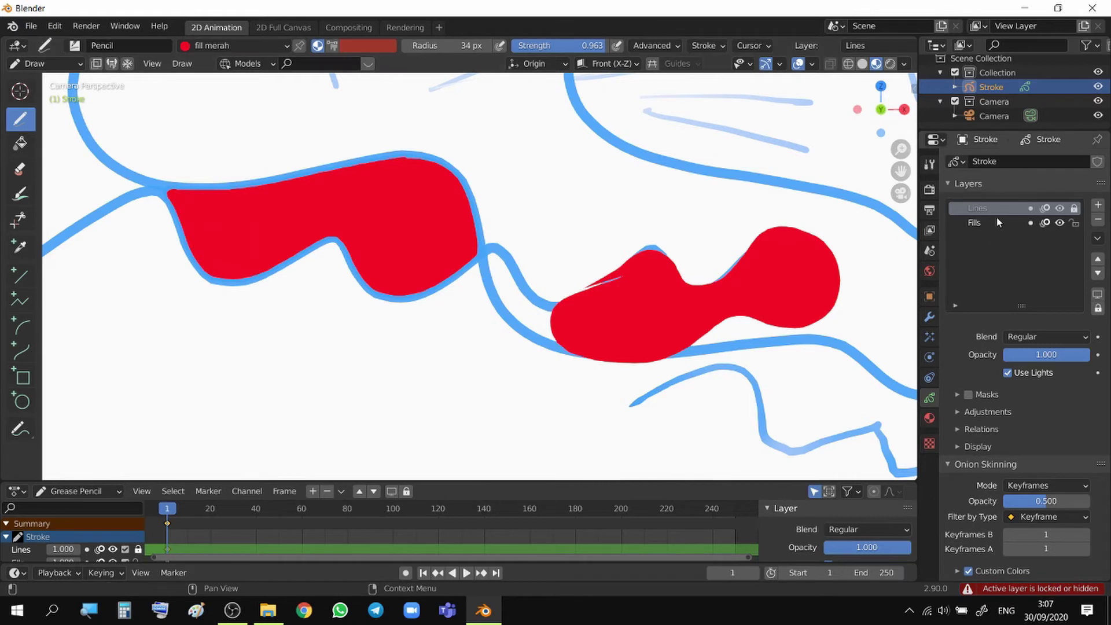
{"action": "left_click", "coordinate": [978, 225]}
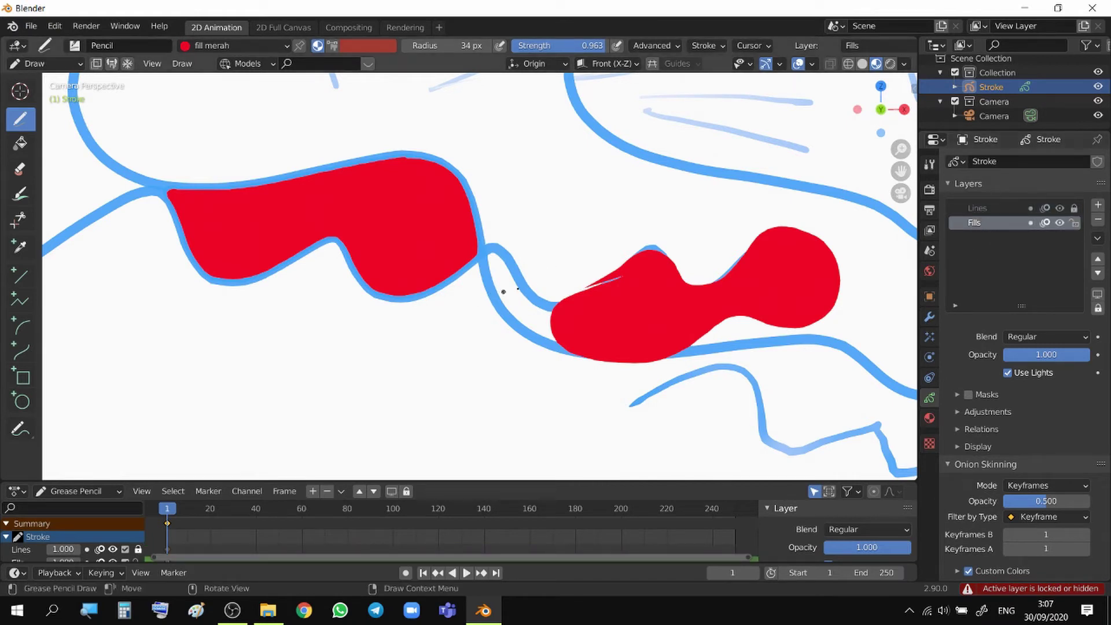
{"action": "left_click_drag", "start_coordinate": [490, 247], "coordinate": [550, 350]}
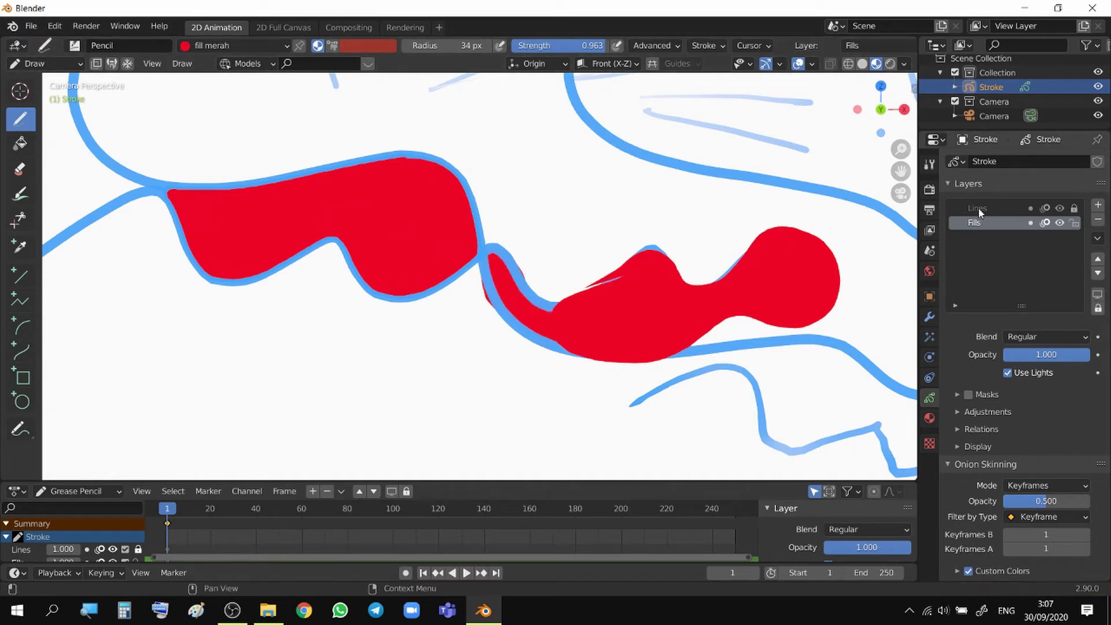
{"action": "left_click", "coordinate": [978, 208]}
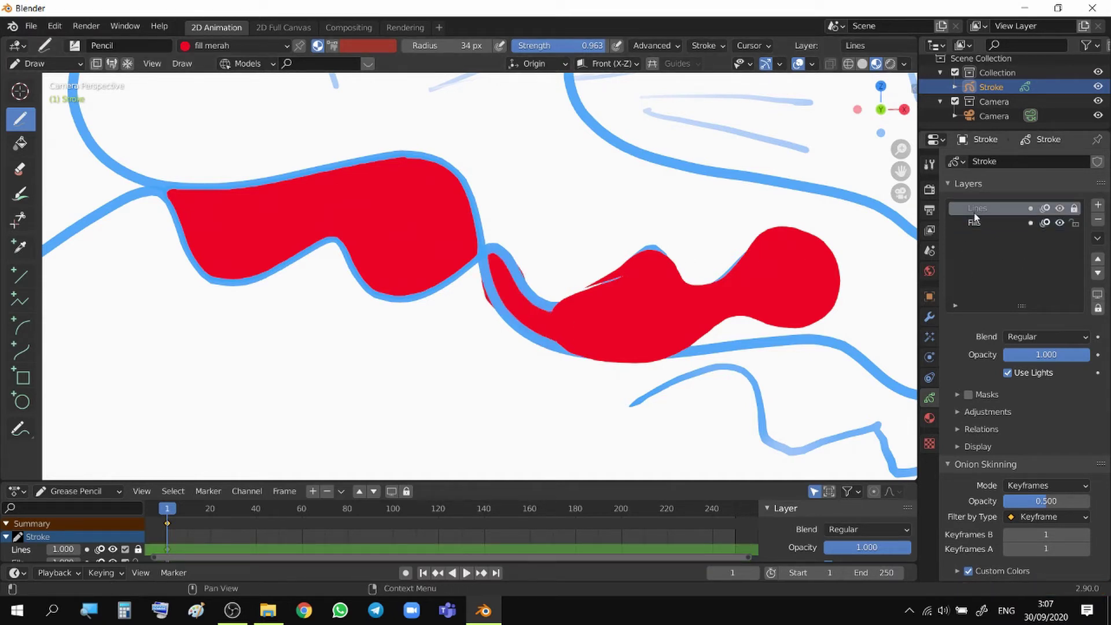
- Demonstrate view navigation by orbiting out of the camera view, zooming over the drawing, restoring the camera view and zooming out to the whole sketch
{"action": "mouse_move", "coordinate": [693, 283]}
{"action": "middle_mouse_down"}
{"action": "mouse_move", "coordinate": [653, 277]}
{"action": "mouse_move", "coordinate": [555, 338]}
{"action": "mouse_move", "coordinate": [598, 307]}
{"action": "mouse_move", "coordinate": [550, 305]}
{"action": "mouse_move", "coordinate": [586, 265]}
{"action": "mouse_move", "coordinate": [485, 261]}
{"action": "mouse_move", "coordinate": [652, 224]}
{"action": "mouse_move", "coordinate": [681, 234]}
{"action": "mouse_move", "coordinate": [752, 229]}
{"action": "middle_mouse_up"}
{"action": "scroll", "coordinate": [550, 305], "scroll_direction": "up", "scroll_amount": 7}
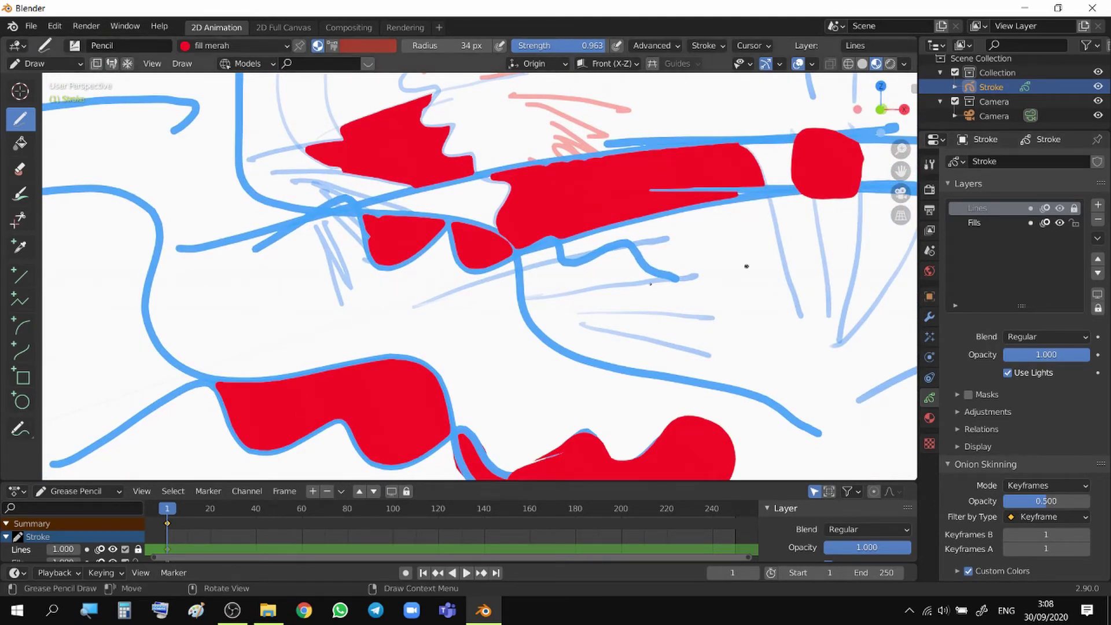
{"action": "scroll", "coordinate": [541, 323], "scroll_direction": "down", "scroll_amount": 3}
{"action": "scroll", "coordinate": [541, 323], "scroll_direction": "down", "scroll_amount": 3}
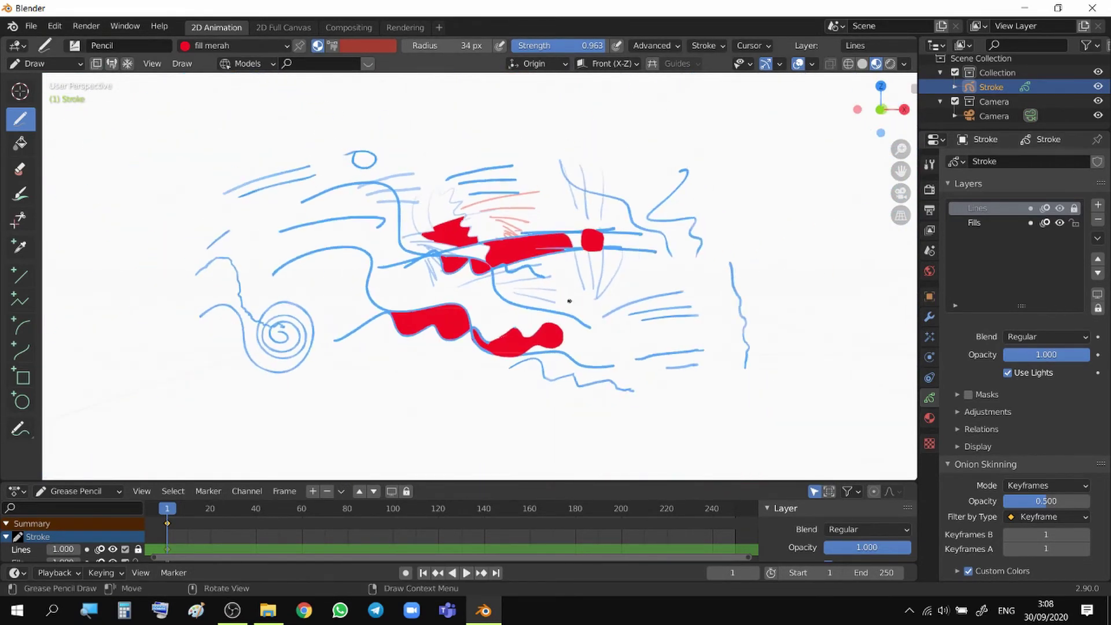
{"action": "key", "text": "KP_0"}
{"action": "scroll", "coordinate": [573, 270], "scroll_direction": "up", "scroll_amount": 5}
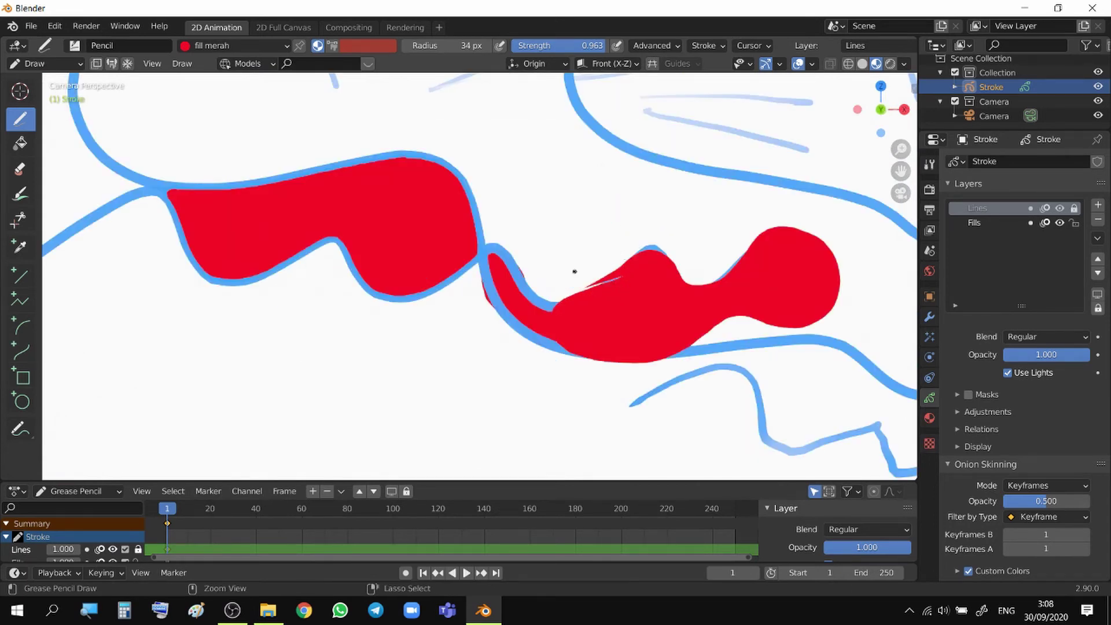
{"action": "scroll", "coordinate": [546, 299], "scroll_direction": "down", "scroll_amount": 2}
{"action": "middle_click_drag", "start_coordinate": [547, 299], "coordinate": [535, 336], "text": "ctrl"}
{"action": "mouse_move", "coordinate": [589, 233]}
{"action": "middle_mouse_down", "text": "ctrl"}
{"action": "mouse_move", "coordinate": [605, 213]}
{"action": "mouse_move", "coordinate": [592, 320]}
{"action": "mouse_move", "coordinate": [620, 295]}
{"action": "middle_mouse_up", "text": "ctrl"}
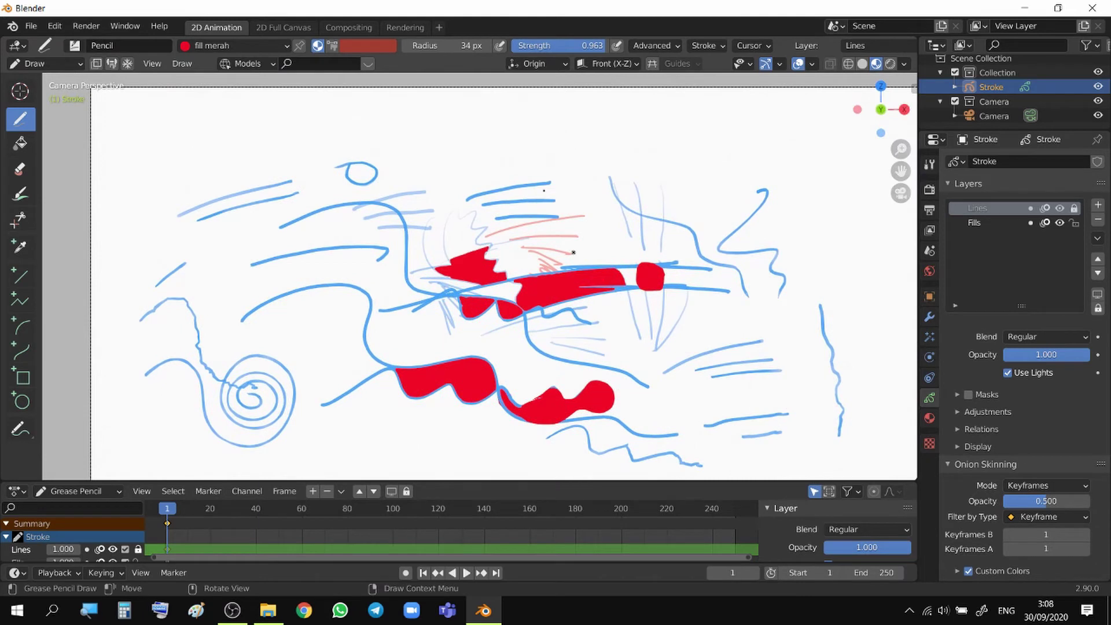
- Open Bamboo Preferences from Windows search, examine the functions assigned to the pen's two side buttons, and return to Blender
{"action": "left_click", "coordinate": [52, 610]}
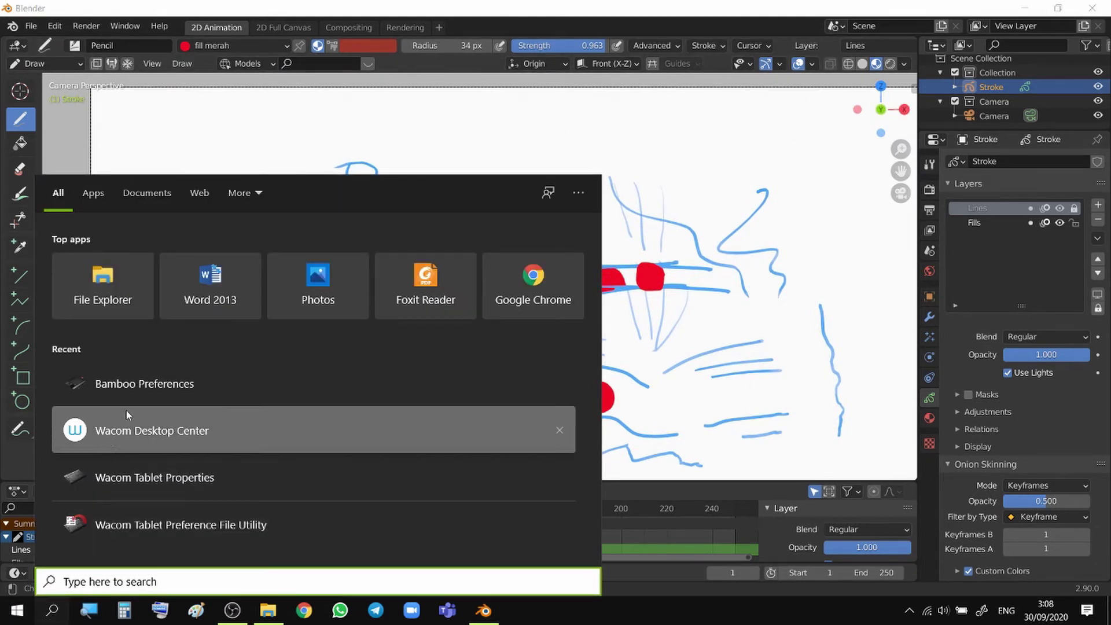
{"action": "left_click", "coordinate": [142, 383]}
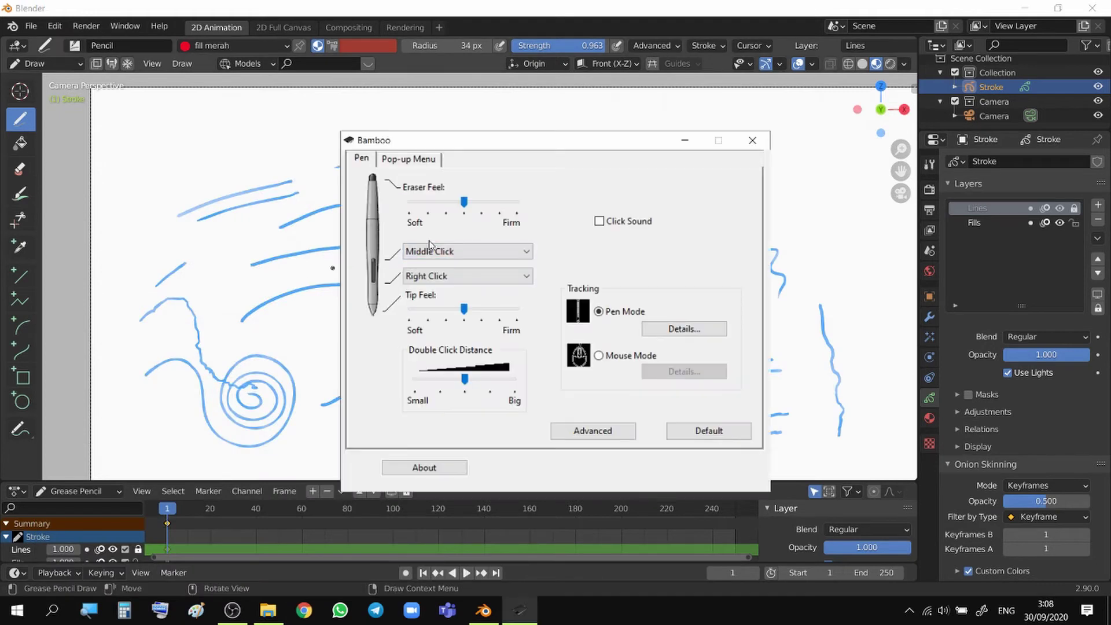
{"action": "left_click_drag", "start_coordinate": [484, 147], "coordinate": [501, 153]}
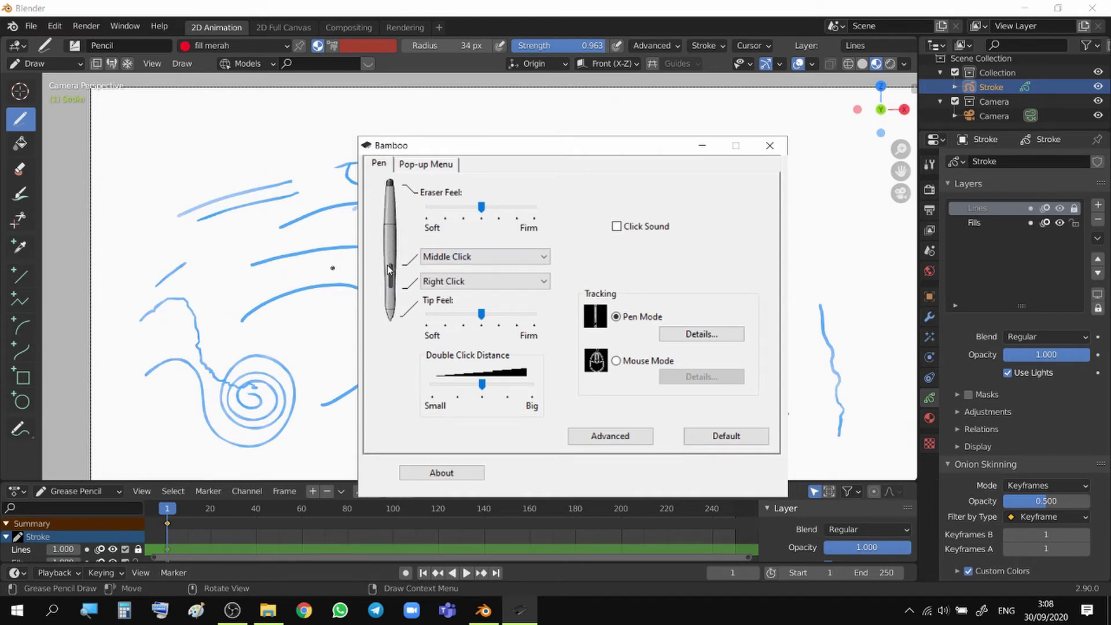
{"action": "left_click", "coordinate": [704, 145]}
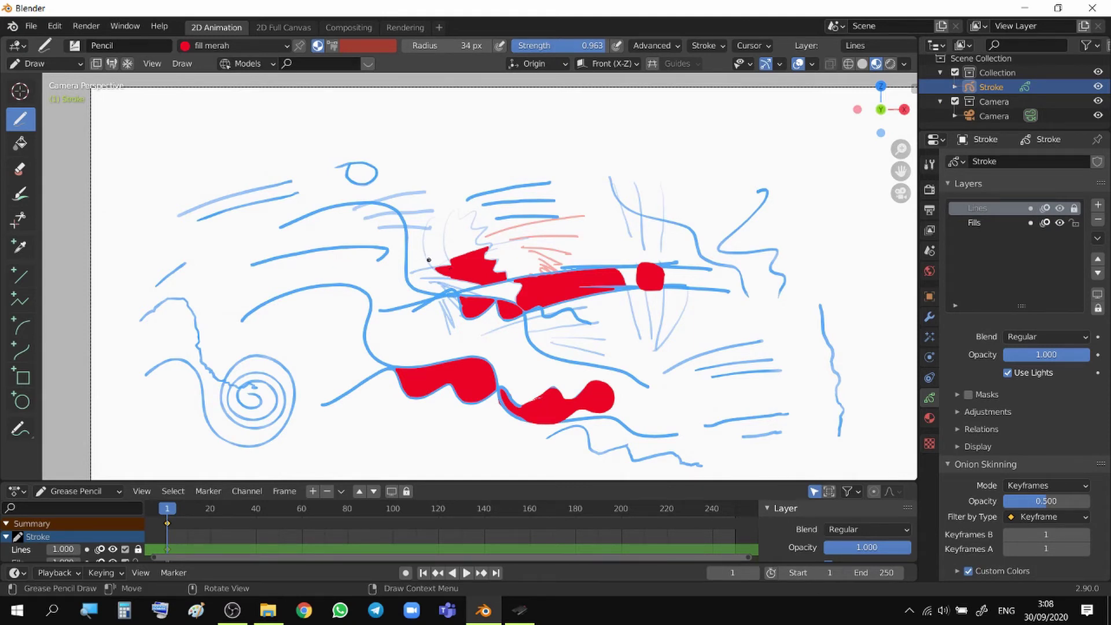
- Demonstrate pen-based navigation by orbiting, restoring the camera view, panning the canvas and zooming in on the drawing's upper middle
{"action": "mouse_move", "coordinate": [469, 226]}
{"action": "middle_mouse_down"}
{"action": "mouse_move", "coordinate": [513, 247]}
{"action": "mouse_move", "coordinate": [409, 256]}
{"action": "mouse_move", "coordinate": [430, 255]}
{"action": "middle_mouse_up"}
{"action": "key", "text": "KP_0"}
{"action": "mouse_move", "coordinate": [440, 253]}
{"action": "middle_mouse_down", "text": "shift"}
{"action": "mouse_move", "coordinate": [319, 179]}
{"action": "mouse_move", "coordinate": [407, 93]}
{"action": "mouse_move", "coordinate": [543, 295]}
{"action": "mouse_move", "coordinate": [471, 293]}
{"action": "mouse_move", "coordinate": [409, 223]}
{"action": "mouse_move", "coordinate": [433, 283]}
{"action": "mouse_move", "coordinate": [405, 258]}
{"action": "mouse_move", "coordinate": [540, 231]}
{"action": "mouse_move", "coordinate": [520, 214]}
{"action": "middle_mouse_up", "text": "shift"}
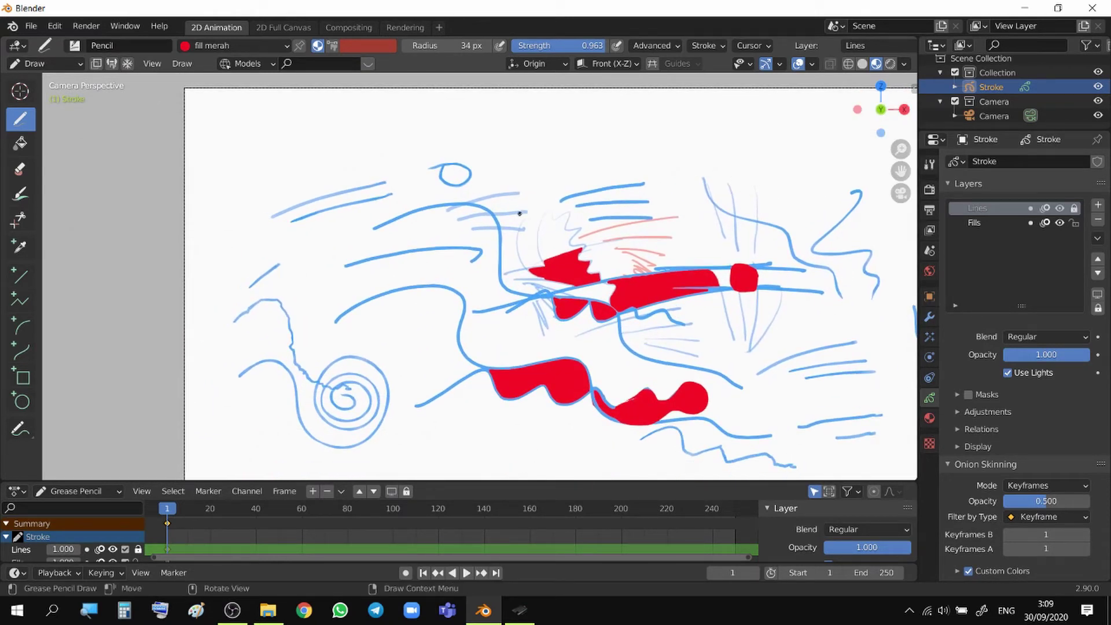
{"action": "mouse_move", "coordinate": [585, 197]}
{"action": "middle_mouse_down", "text": "ctrl"}
{"action": "mouse_move", "coordinate": [563, 225]}
{"action": "mouse_move", "coordinate": [648, 158]}
{"action": "mouse_move", "coordinate": [556, 225]}
{"action": "mouse_move", "coordinate": [724, 109]}
{"action": "mouse_move", "coordinate": [566, 216]}
{"action": "mouse_move", "coordinate": [628, 183]}
{"action": "mouse_move", "coordinate": [687, 117]}
{"action": "mouse_move", "coordinate": [571, 188]}
{"action": "middle_mouse_up", "text": "ctrl"}
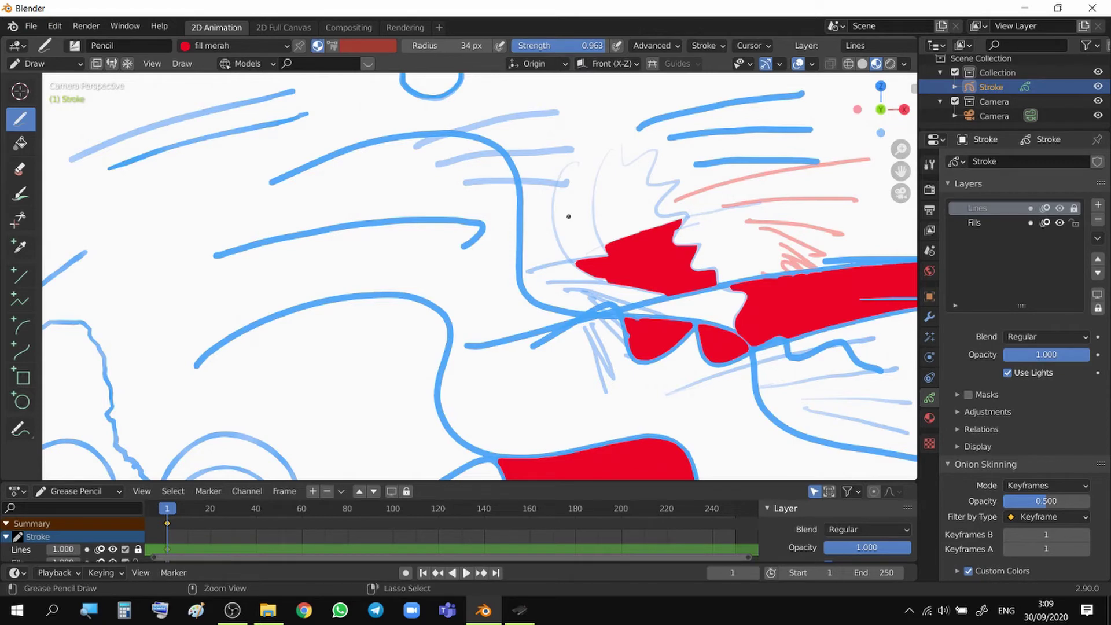
- Demonstrate leaving the camera view by zooming, panning and orbiting around the drawing and camera, and restore the fitted camera view
{"action": "mouse_move", "coordinate": [568, 217]}
{"action": "middle_mouse_down", "text": "ctrl"}
{"action": "mouse_move", "coordinate": [518, 261]}
{"action": "mouse_move", "coordinate": [541, 228]}
{"action": "mouse_move", "coordinate": [512, 272]}
{"action": "mouse_move", "coordinate": [561, 204]}
{"action": "mouse_move", "coordinate": [523, 248]}
{"action": "mouse_move", "coordinate": [551, 209]}
{"action": "mouse_move", "coordinate": [478, 265]}
{"action": "middle_mouse_up", "text": "ctrl"}
{"action": "mouse_move", "coordinate": [576, 275]}
{"action": "middle_mouse_down", "text": "shift"}
{"action": "mouse_move", "coordinate": [454, 262]}
{"action": "mouse_move", "coordinate": [466, 278]}
{"action": "mouse_move", "coordinate": [453, 266]}
{"action": "mouse_move", "coordinate": [426, 274]}
{"action": "mouse_move", "coordinate": [589, 271]}
{"action": "mouse_move", "coordinate": [586, 230]}
{"action": "mouse_move", "coordinate": [628, 266]}
{"action": "mouse_move", "coordinate": [618, 283]}
{"action": "mouse_move", "coordinate": [558, 290]}
{"action": "mouse_move", "coordinate": [566, 305]}
{"action": "mouse_move", "coordinate": [551, 307]}
{"action": "mouse_move", "coordinate": [557, 297]}
{"action": "middle_mouse_up", "text": "shift"}
{"action": "scroll", "coordinate": [453, 266], "scroll_direction": "down", "scroll_amount": 5}
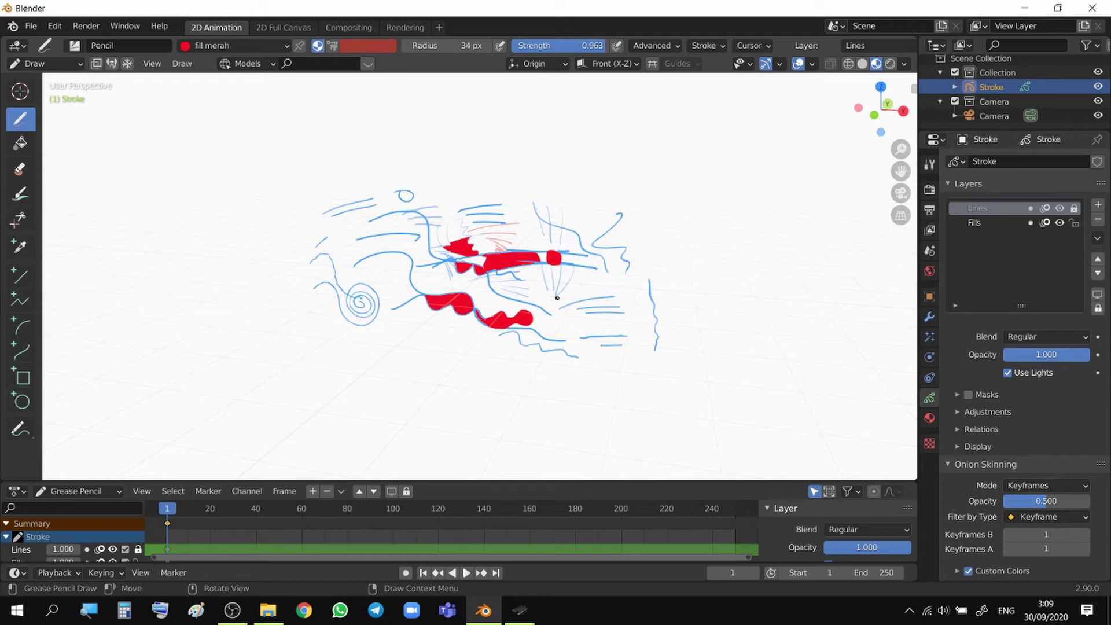
{"action": "key", "text": "KP_0"}
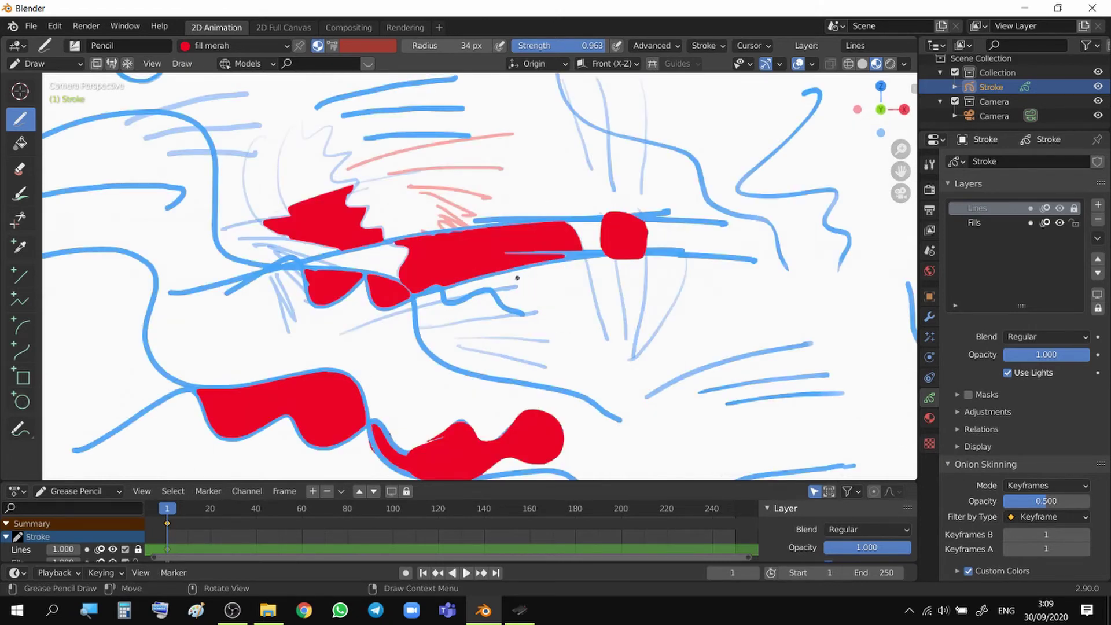
{"action": "key", "text": "KP_0"}
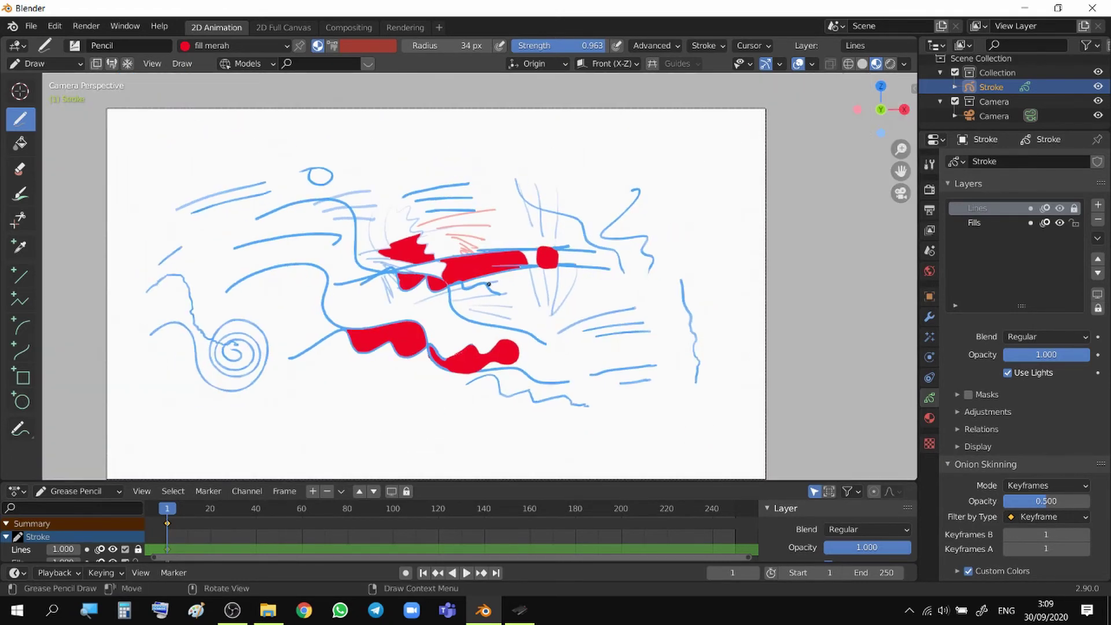
{"action": "mouse_move", "coordinate": [42, 293]}
{"action": "middle_mouse_down", "text": "shift"}
{"action": "mouse_move", "coordinate": [614, 215]}
{"action": "mouse_move", "coordinate": [509, 274]}
{"action": "middle_mouse_up", "text": "shift"}
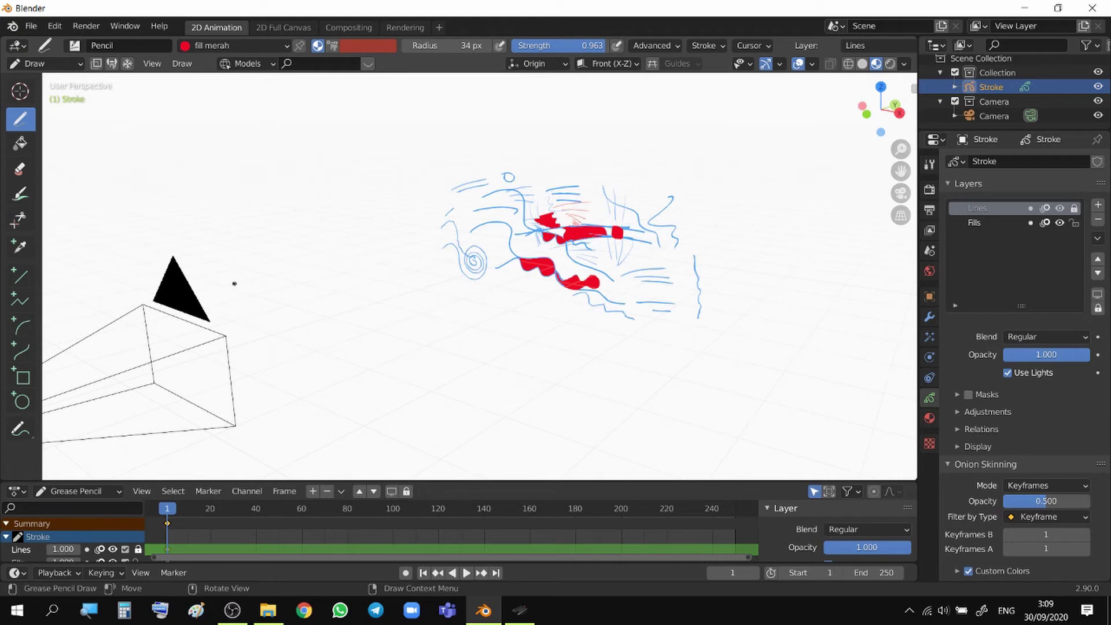
{"action": "mouse_move", "coordinate": [234, 284]}
{"action": "middle_mouse_down"}
{"action": "mouse_move", "coordinate": [654, 216]}
{"action": "mouse_move", "coordinate": [564, 260]}
{"action": "middle_mouse_up"}
{"action": "key", "text": "KP_0"}
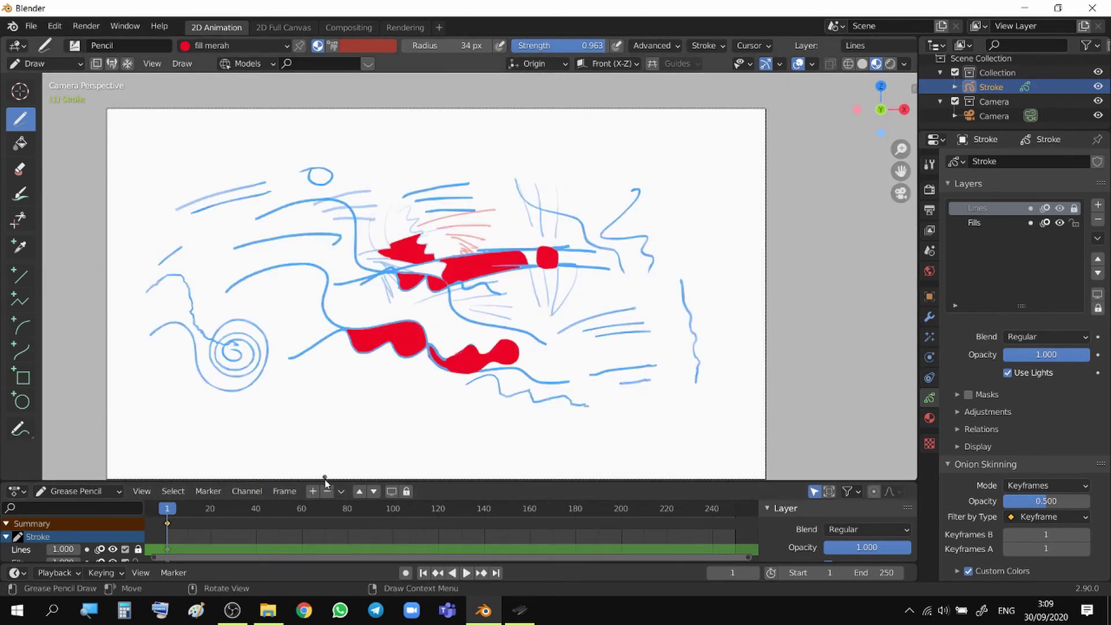
- Enlarge the dope sheet area so both layer channels fit, and make Fills the active layer
{"action": "left_click", "coordinate": [243, 472]}
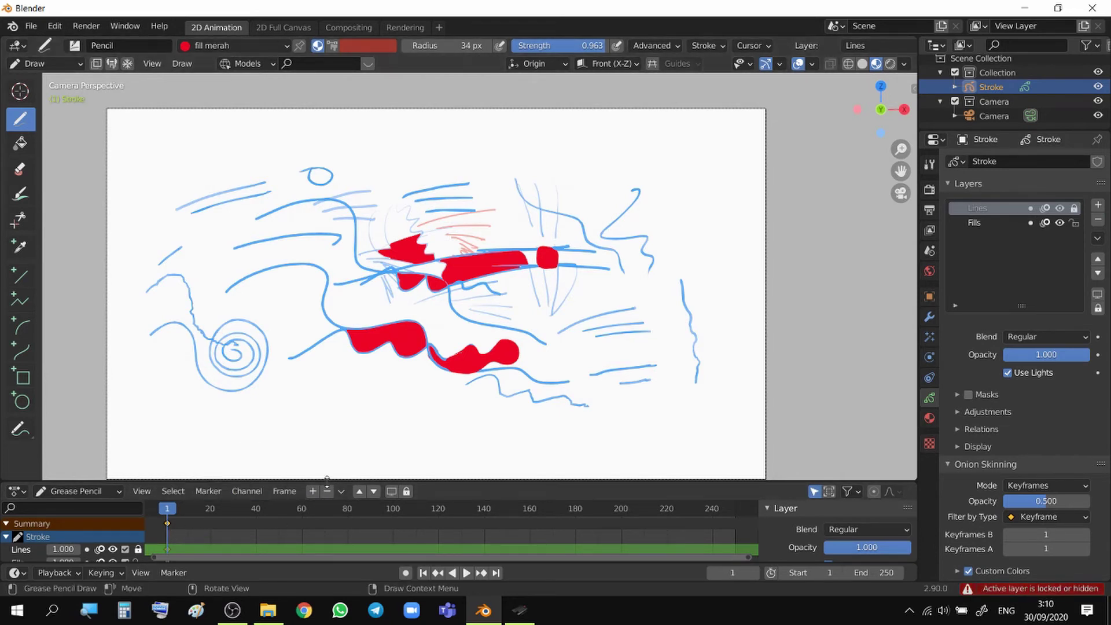
{"action": "left_click_drag", "start_coordinate": [325, 479], "coordinate": [324, 426]}
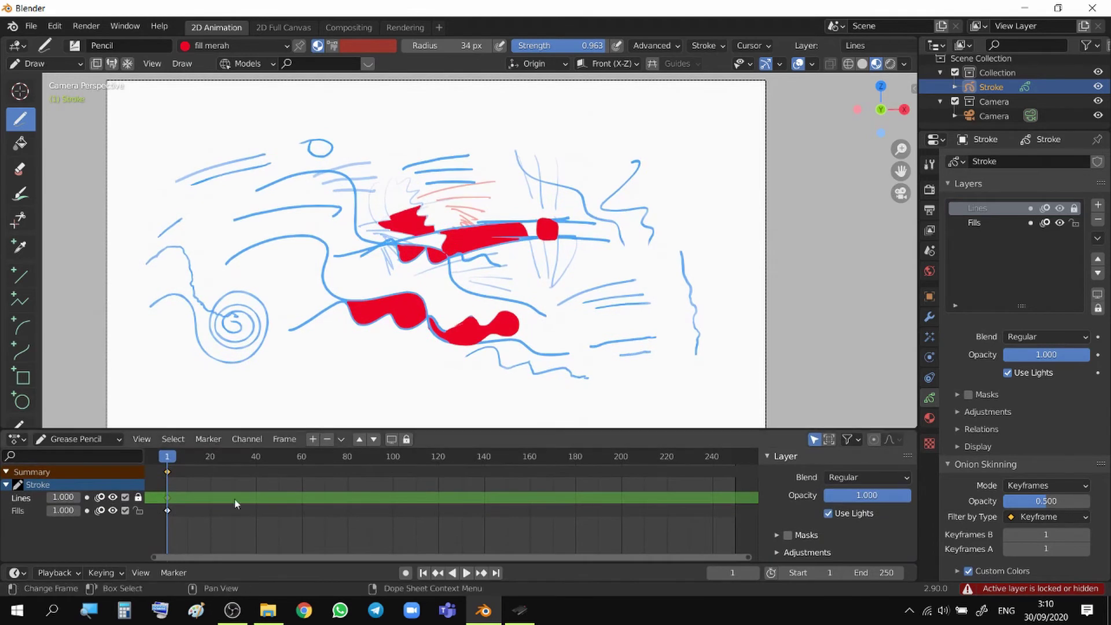
{"action": "left_click", "coordinate": [25, 508]}
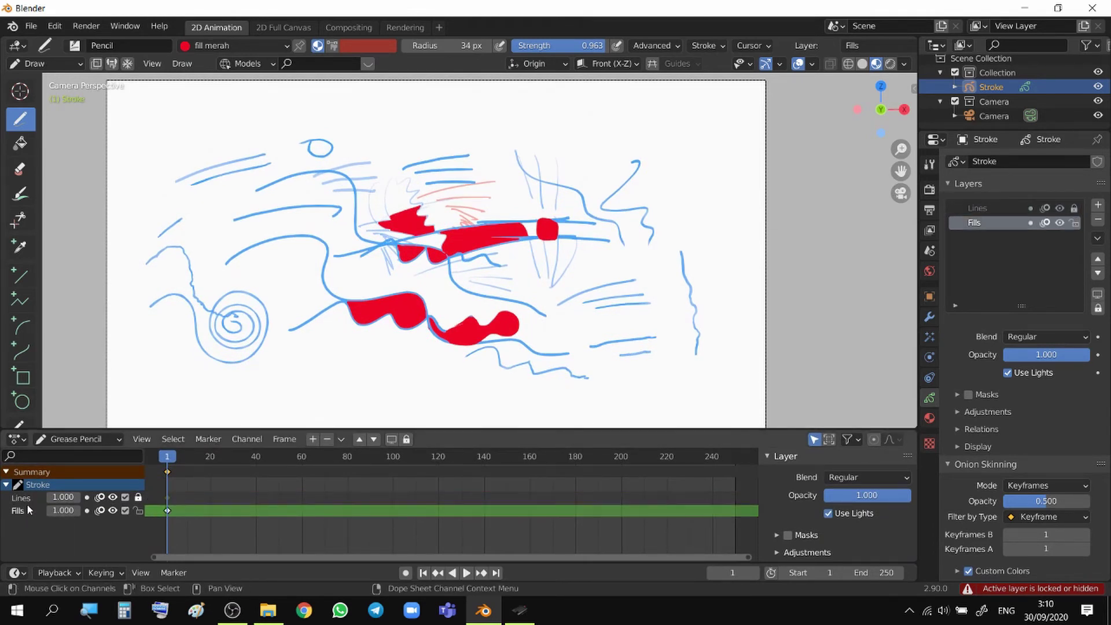
- Select the frame 1 keyframes of the Fills and Lines layers alternately, finishing on the Fills keyframe
{"action": "left_click", "coordinate": [172, 506]}
{"action": "left_click", "coordinate": [170, 508]}
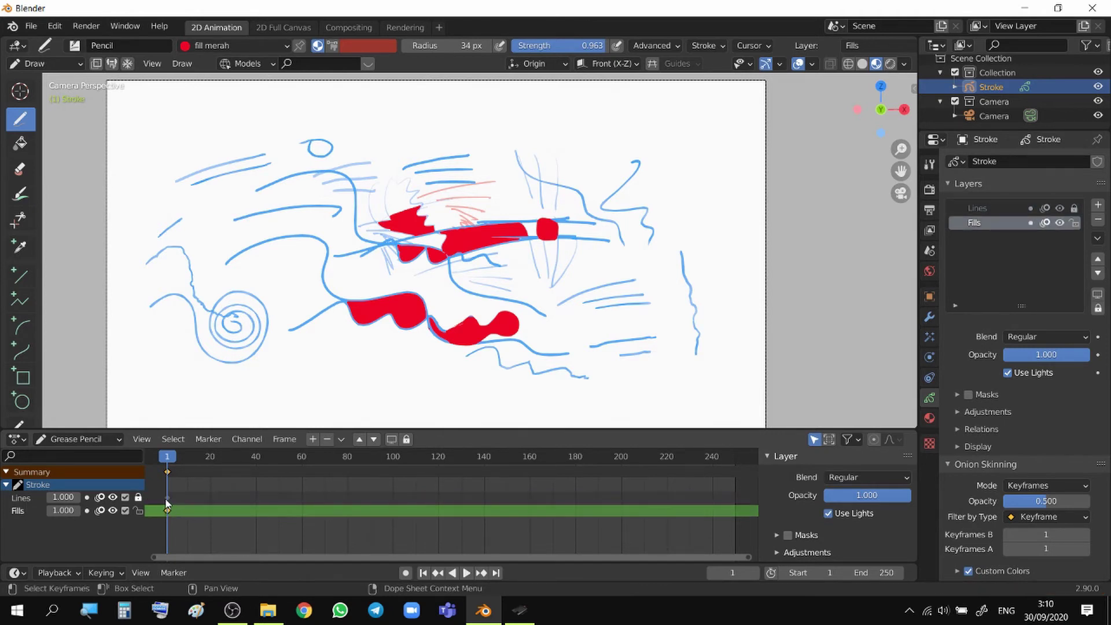
{"action": "left_click", "coordinate": [169, 512]}
{"action": "left_click", "coordinate": [169, 510]}
{"action": "left_click", "coordinate": [168, 498]}
{"action": "left_click", "coordinate": [169, 510]}
{"action": "left_click", "coordinate": [169, 499]}
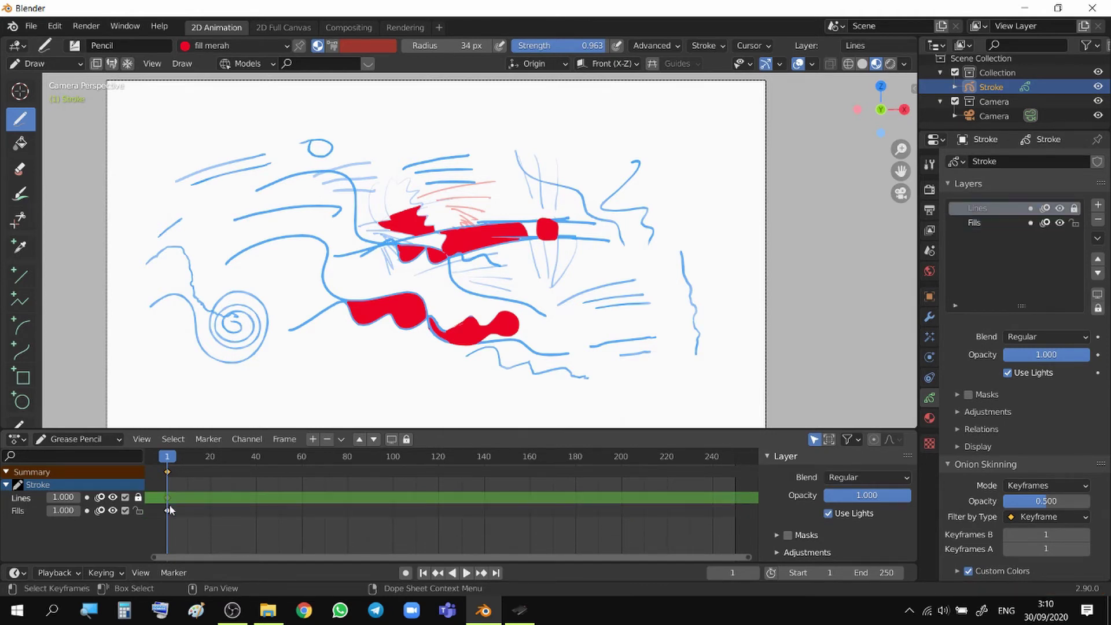
{"action": "left_click", "coordinate": [170, 508]}
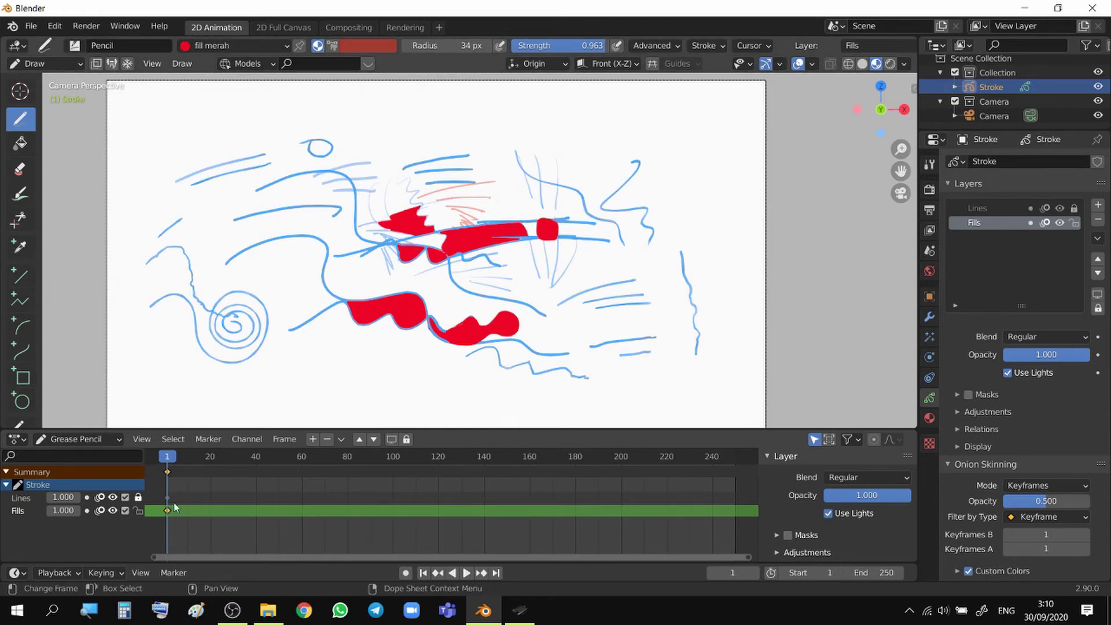
- Toggle the lock of the Lines layer several times and leave the layer unlocked
{"action": "left_click", "coordinate": [1076, 209]}
{"action": "left_click", "coordinate": [1075, 209]}
{"action": "left_click", "coordinate": [1077, 208]}
{"action": "left_click", "coordinate": [1077, 209]}
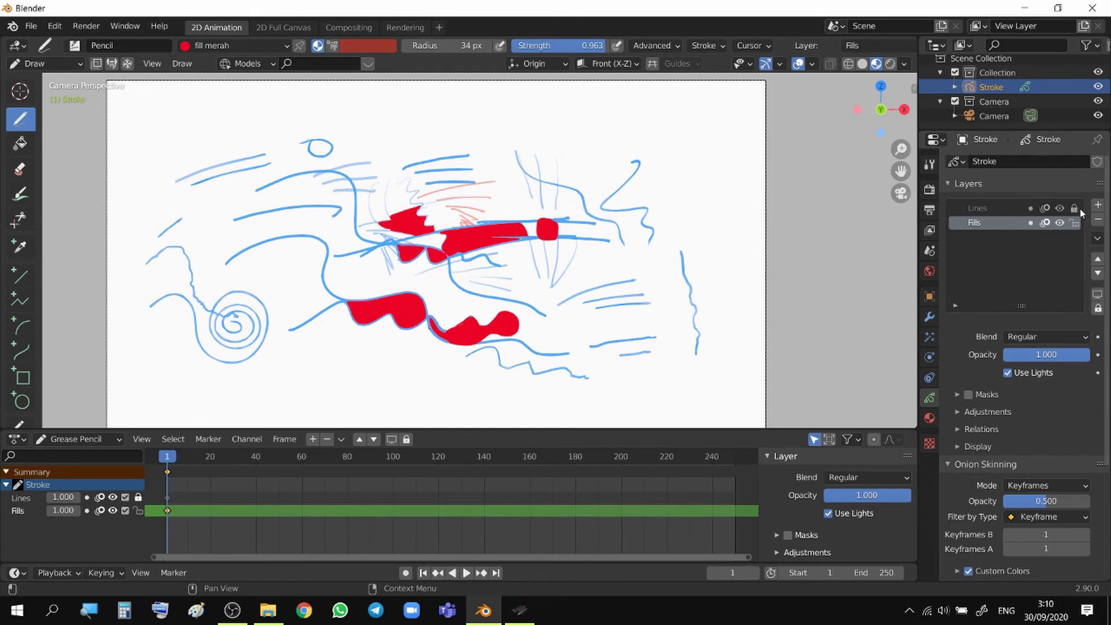
{"action": "left_click", "coordinate": [138, 499]}
{"action": "left_click", "coordinate": [138, 511]}
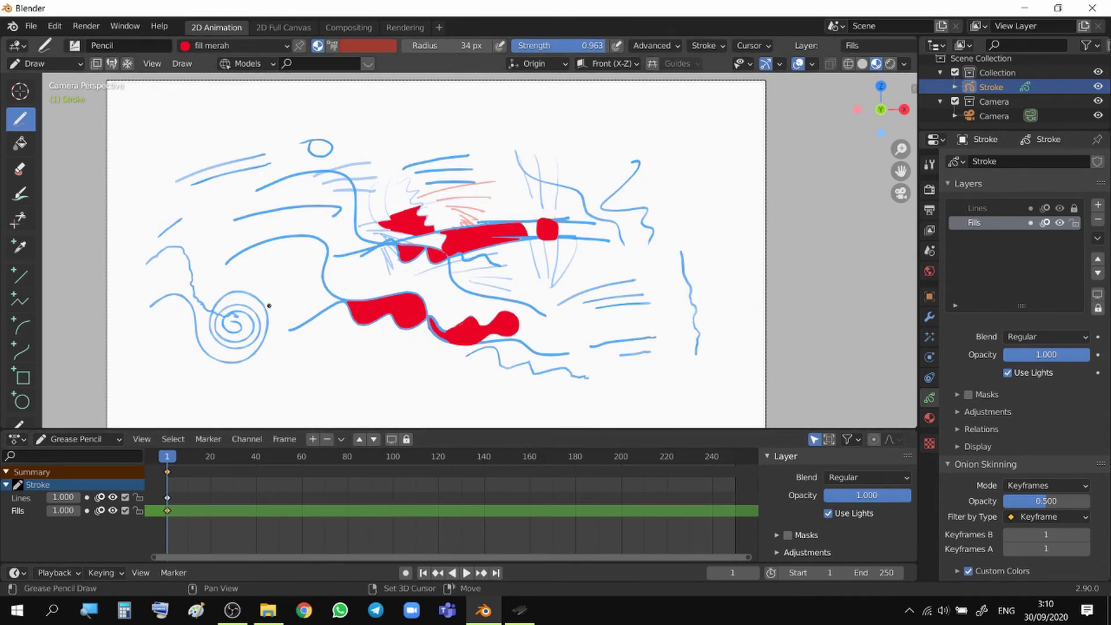
- Examine the blue spiral closely by panning to it and zooming in and out on its strokes
{"action": "mouse_move", "coordinate": [268, 302]}
{"action": "middle_mouse_down", "text": "shift"}
{"action": "mouse_move", "coordinate": [295, 280]}
{"action": "mouse_move", "coordinate": [489, 246]}
{"action": "mouse_move", "coordinate": [463, 257]}
{"action": "middle_mouse_up", "text": "shift"}
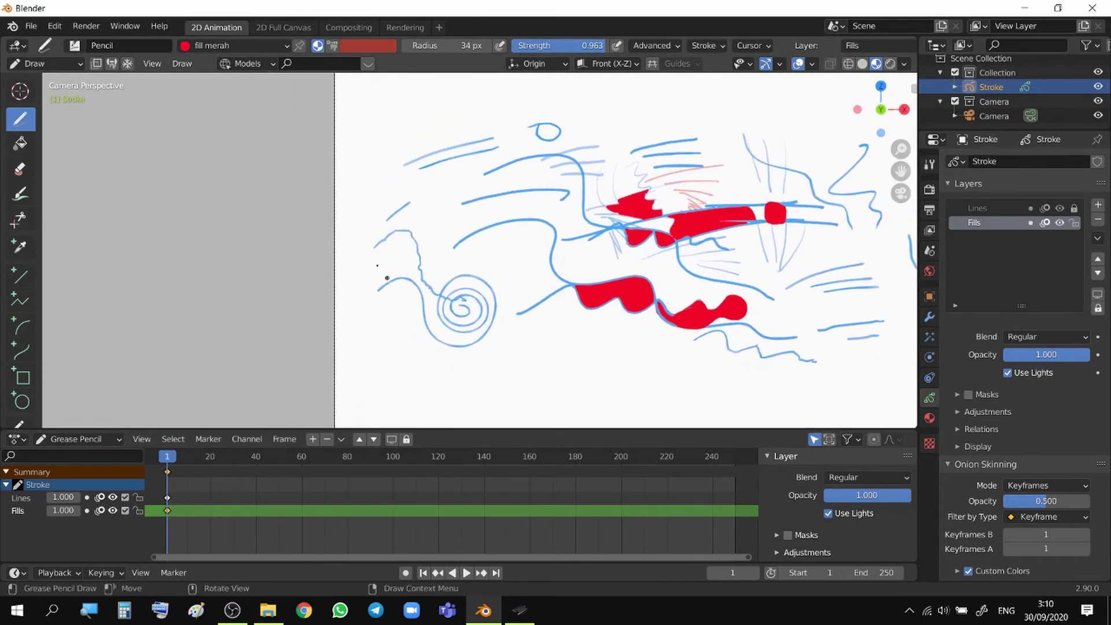
{"action": "mouse_move", "coordinate": [394, 271]}
{"action": "middle_mouse_down", "text": "ctrl"}
{"action": "mouse_move", "coordinate": [553, 266]}
{"action": "mouse_move", "coordinate": [605, 246]}
{"action": "middle_mouse_up", "text": "ctrl"}
{"action": "middle_click_drag", "start_coordinate": [462, 334], "coordinate": [534, 211], "text": "shift"}
{"action": "middle_click_drag", "start_coordinate": [470, 290], "coordinate": [488, 249], "text": "shift"}
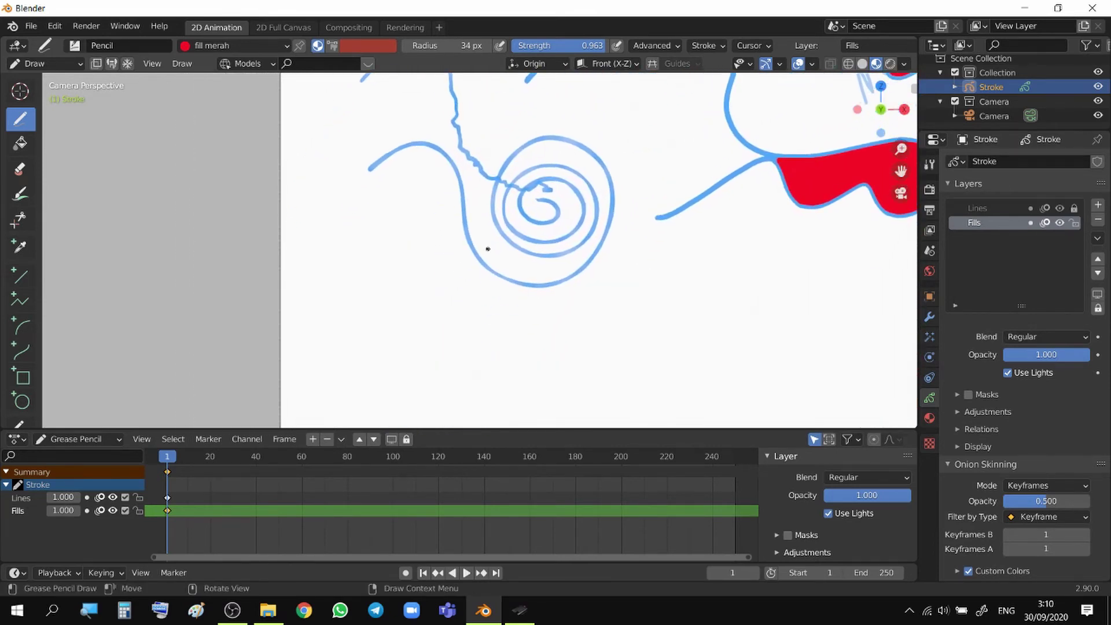
{"action": "mouse_move", "coordinate": [534, 190]}
{"action": "middle_mouse_down", "text": "ctrl"}
{"action": "mouse_move", "coordinate": [564, 175]}
{"action": "mouse_move", "coordinate": [568, 153]}
{"action": "mouse_move", "coordinate": [530, 237]}
{"action": "mouse_move", "coordinate": [492, 220]}
{"action": "mouse_move", "coordinate": [461, 179]}
{"action": "middle_mouse_up", "text": "ctrl"}
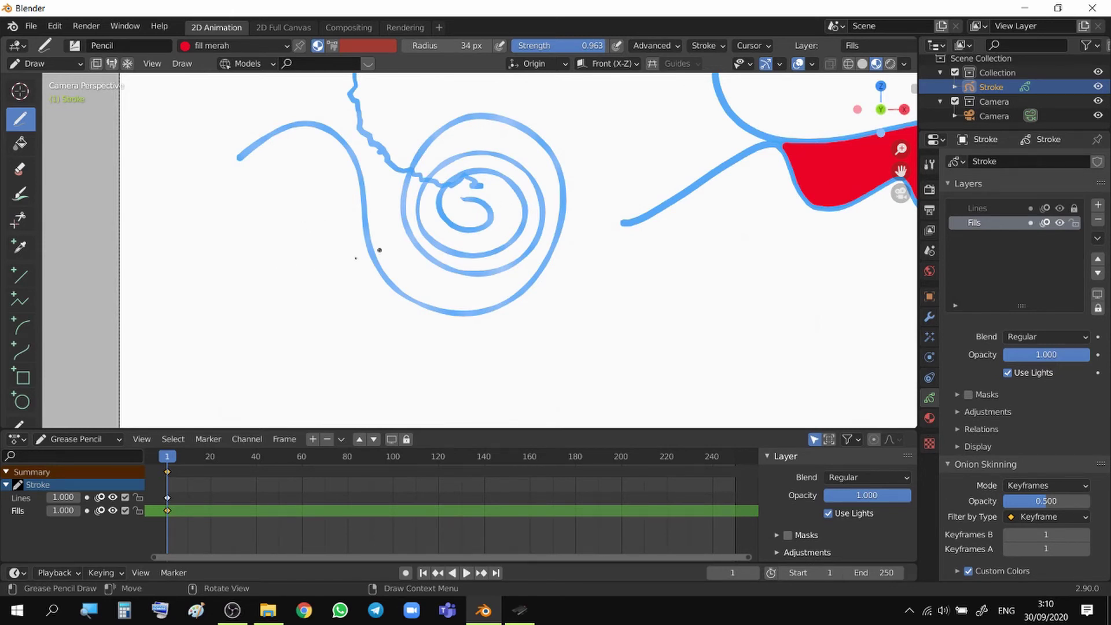
{"action": "scroll", "coordinate": [398, 252], "scroll_direction": "up", "scroll_amount": 8}
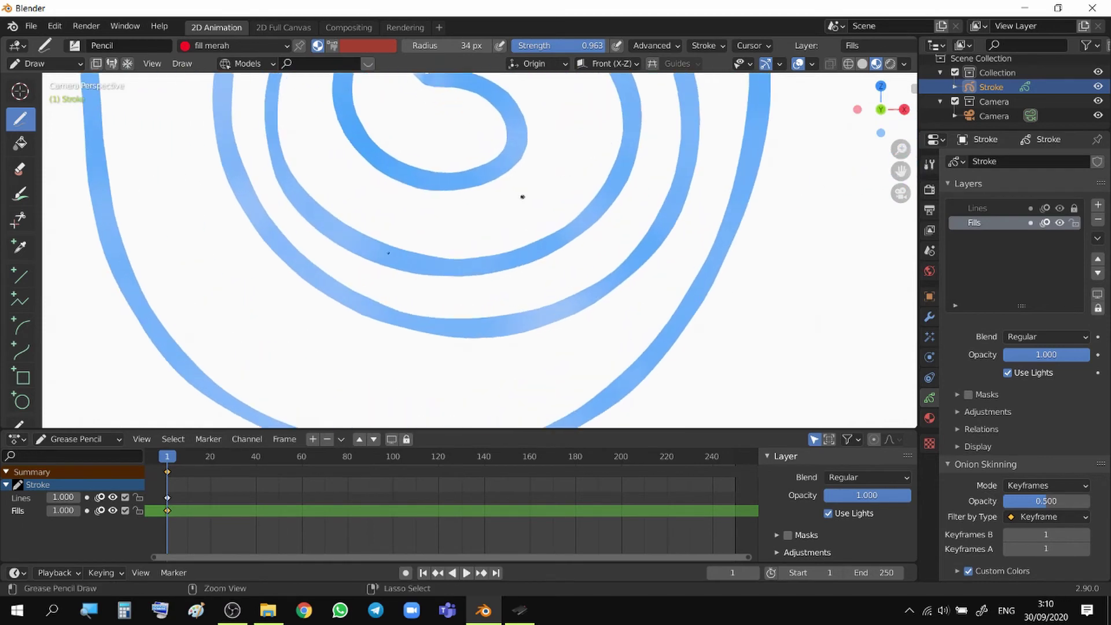
{"action": "scroll", "coordinate": [422, 252], "scroll_direction": "up", "scroll_amount": 8}
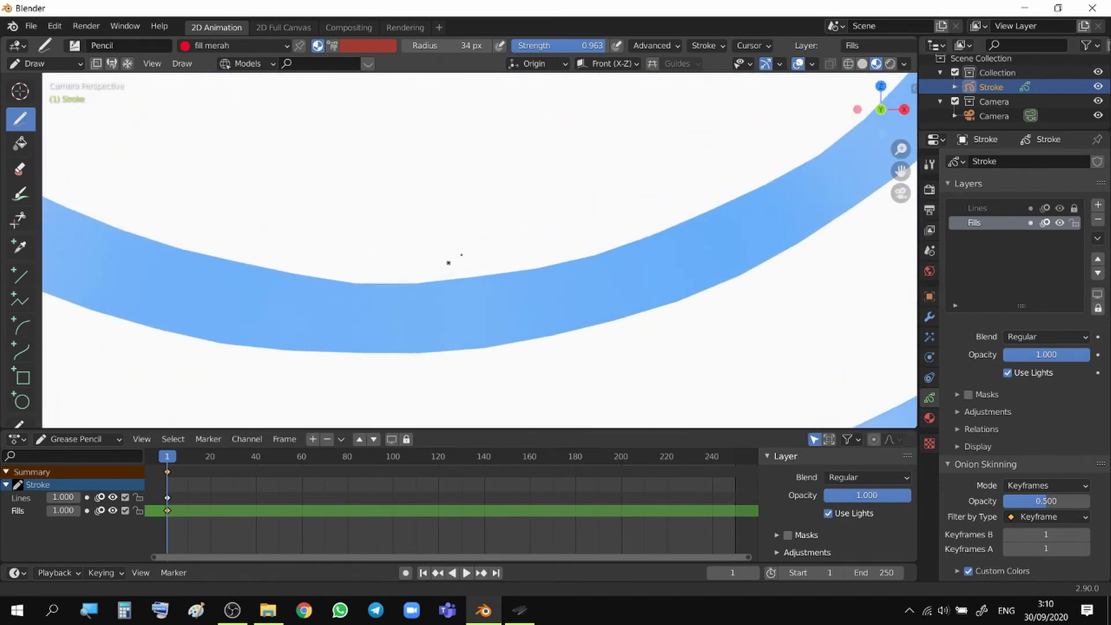
{"action": "scroll", "coordinate": [434, 297], "scroll_direction": "down", "scroll_amount": 15}
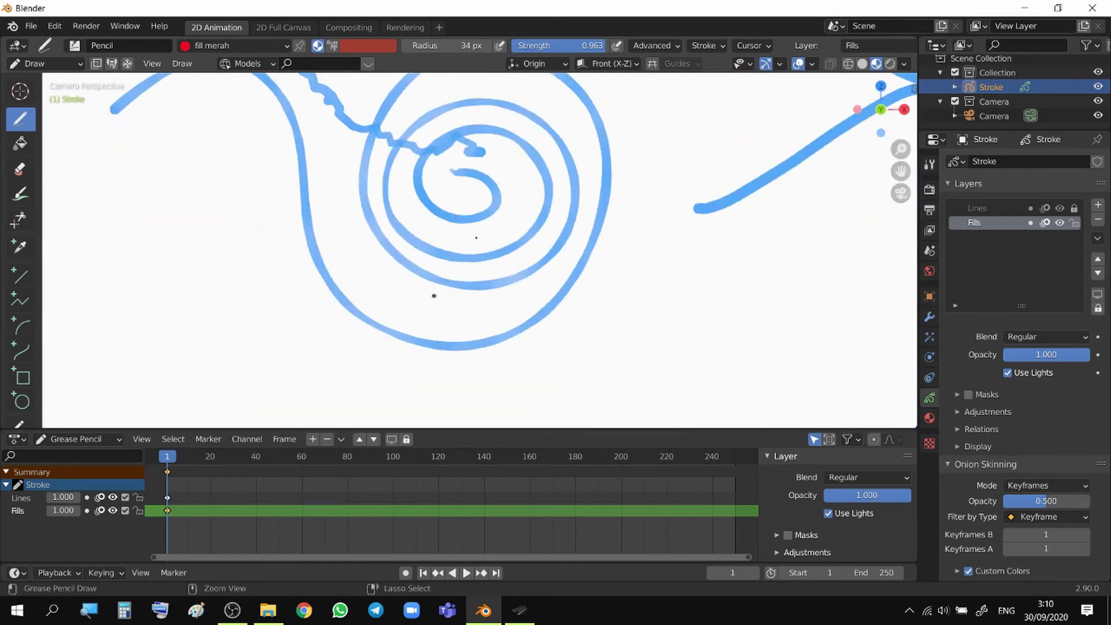
{"action": "scroll", "coordinate": [453, 259], "scroll_direction": "up", "scroll_amount": 6}
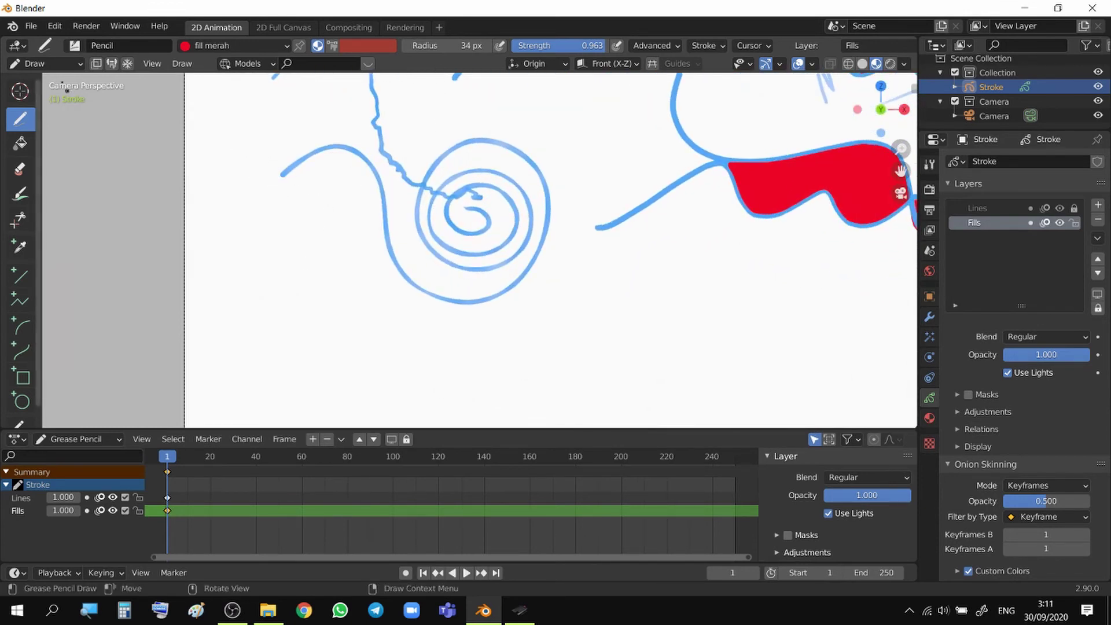
- Switch the Stroke drawing to Object Mode and try to move the whole drawing as one object
{"action": "left_click", "coordinate": [43, 63]}
{"action": "left_click", "coordinate": [46, 81]}
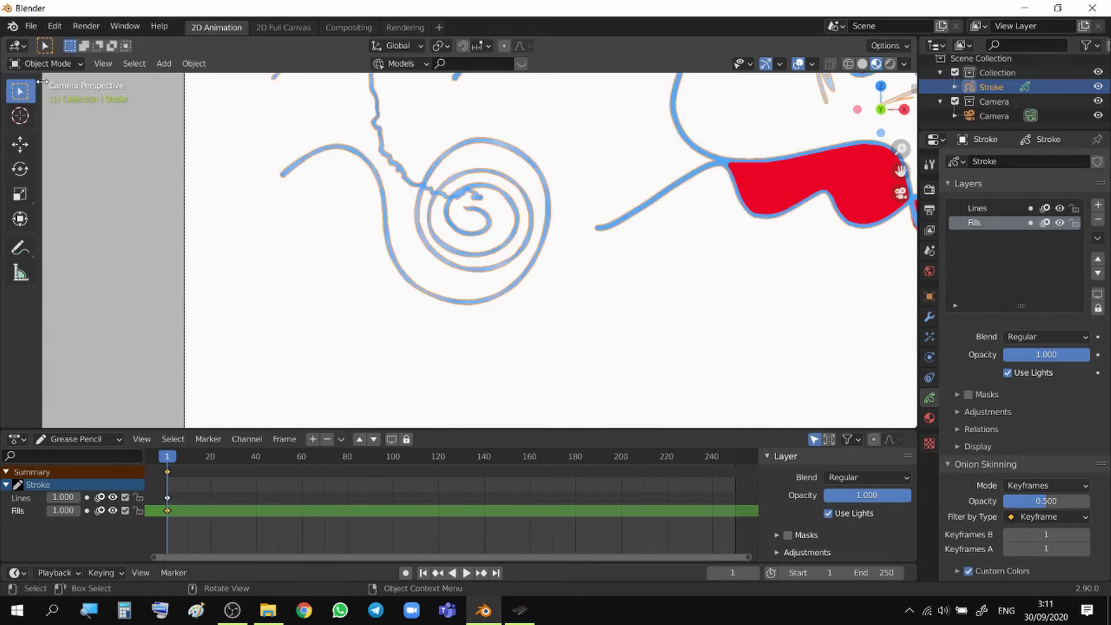
{"action": "key", "text": "g"}
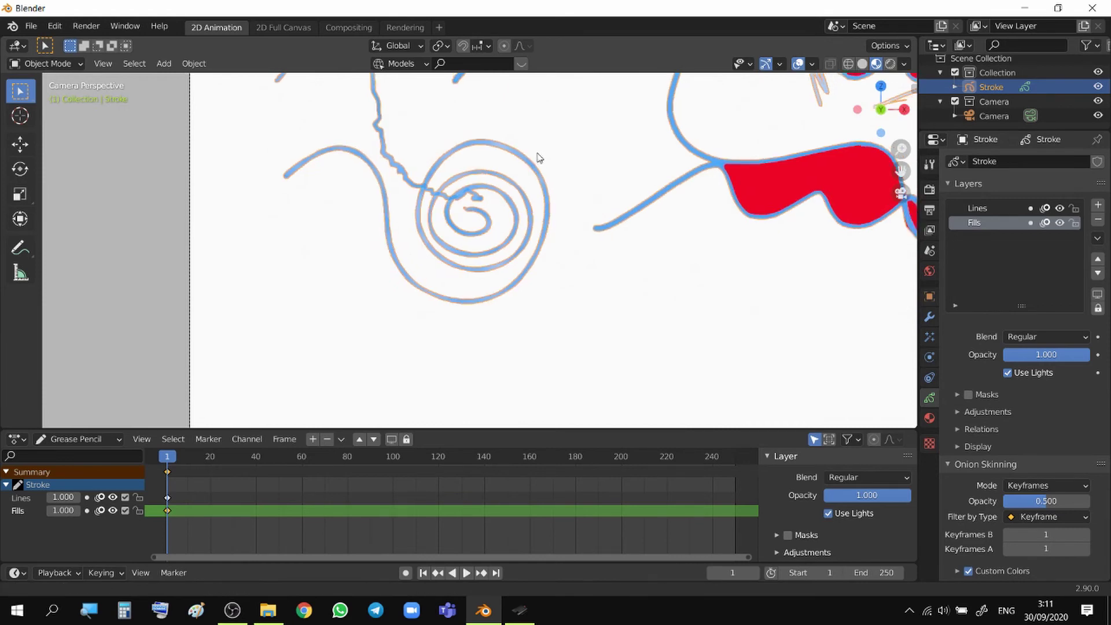
{"action": "left_click", "coordinate": [538, 157]}
{"action": "key", "text": "Home"}
{"action": "scroll", "coordinate": [543, 175], "scroll_direction": "up", "scroll_amount": 3}
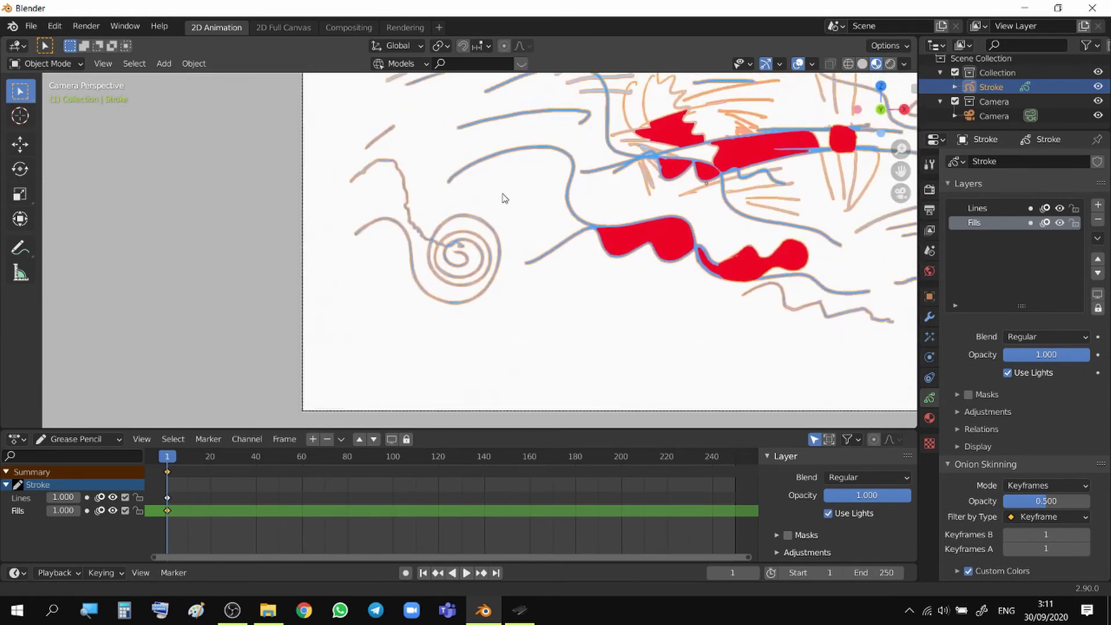
{"action": "middle_click_drag", "start_coordinate": [422, 241], "coordinate": [410, 194], "text": "shift"}
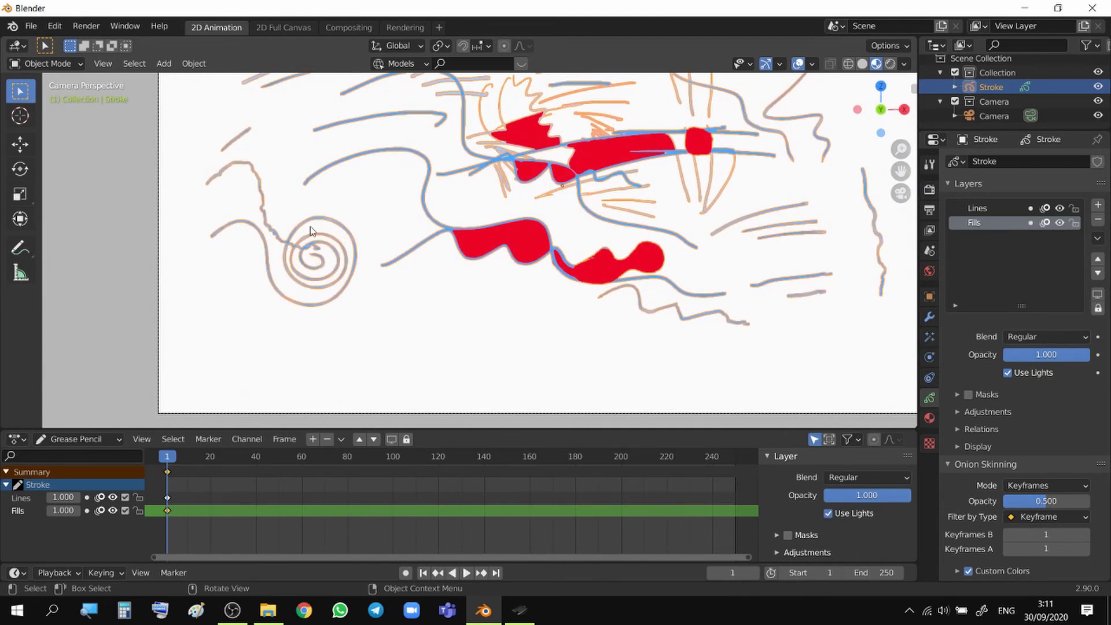
- Switch the Stroke drawing to Edit Mode so that individual strokes can be selected
{"action": "left_click_drag", "start_coordinate": [22, 95], "coordinate": [61, 182]}
{"action": "key", "text": "Tab"}
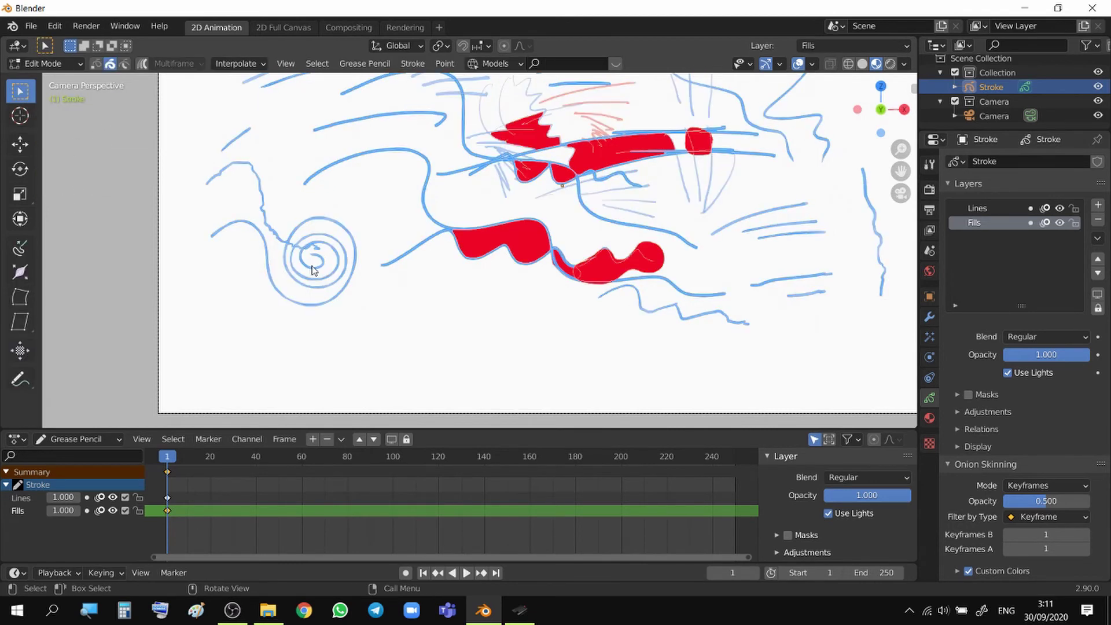
{"action": "left_click", "coordinate": [58, 64]}
{"action": "left_click", "coordinate": [47, 99]}
{"action": "left_click", "coordinate": [58, 64]}
{"action": "left_click", "coordinate": [41, 99]}
- Choose the Select Lasso tool, select the wavy blue stroke bordering the lower red areas, and scale it down slightly
{"action": "middle_click_drag", "start_coordinate": [324, 252], "coordinate": [427, 189], "text": "ctrl"}
{"action": "middle_click_drag", "start_coordinate": [245, 266], "coordinate": [395, 202], "text": "shift"}
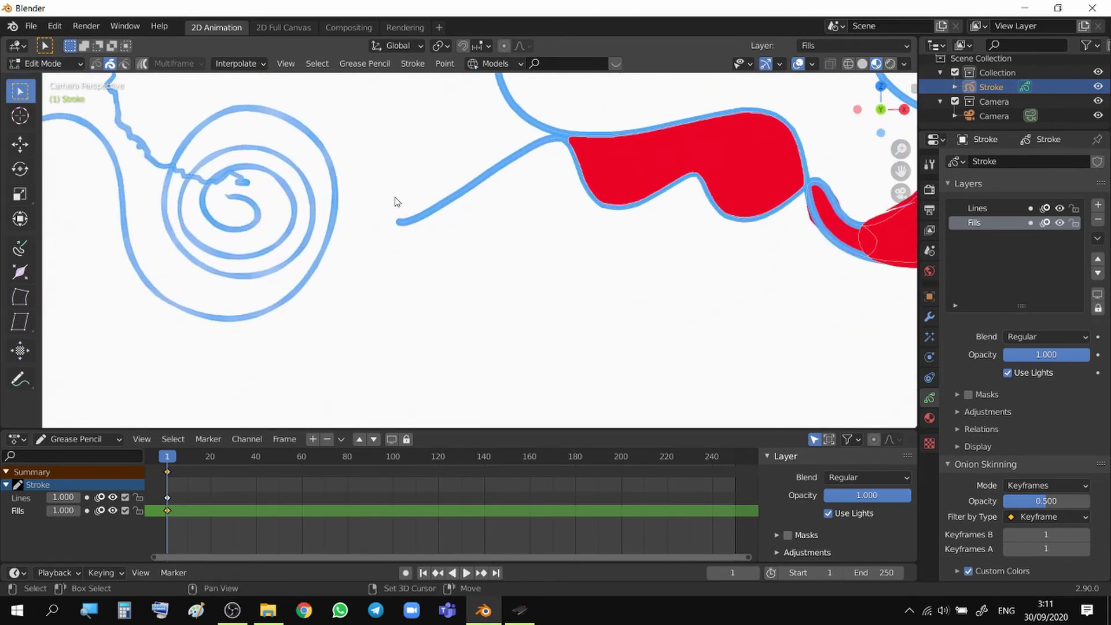
{"action": "left_click_drag", "start_coordinate": [372, 179], "coordinate": [469, 262]}
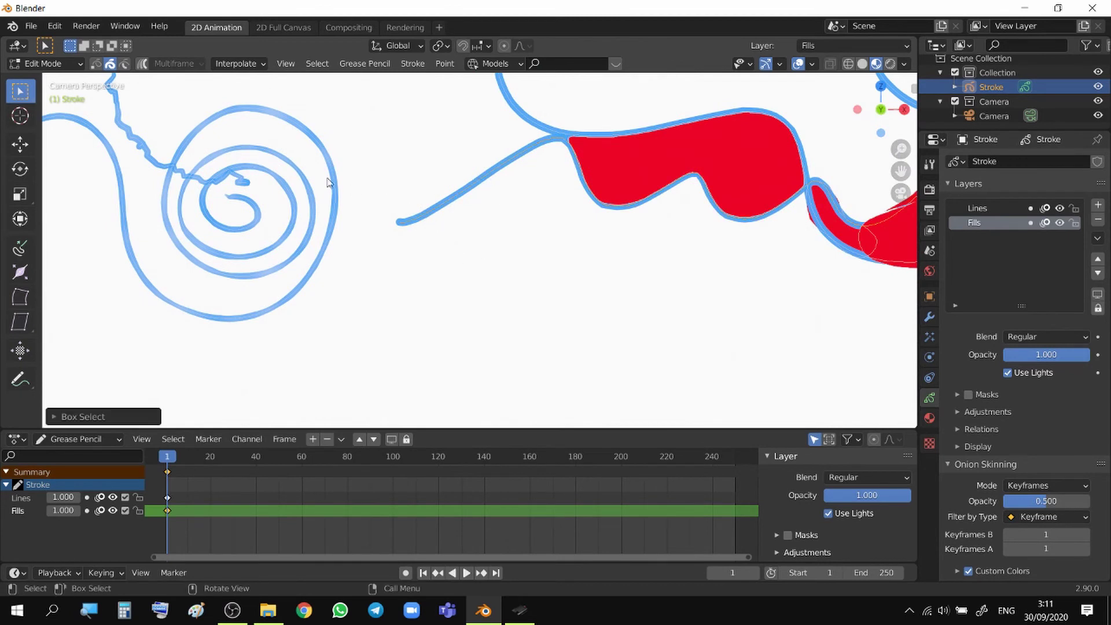
{"action": "mouse_move", "coordinate": [25, 94]}
{"action": "left_mouse_down"}
{"action": "mouse_move", "coordinate": [58, 182]}
{"action": "mouse_move", "coordinate": [58, 123]}
{"action": "mouse_move", "coordinate": [62, 183]}
{"action": "left_mouse_up"}
{"action": "mouse_move", "coordinate": [399, 156]}
{"action": "left_mouse_down"}
{"action": "mouse_move", "coordinate": [439, 308]}
{"action": "mouse_move", "coordinate": [445, 168]}
{"action": "left_mouse_up"}
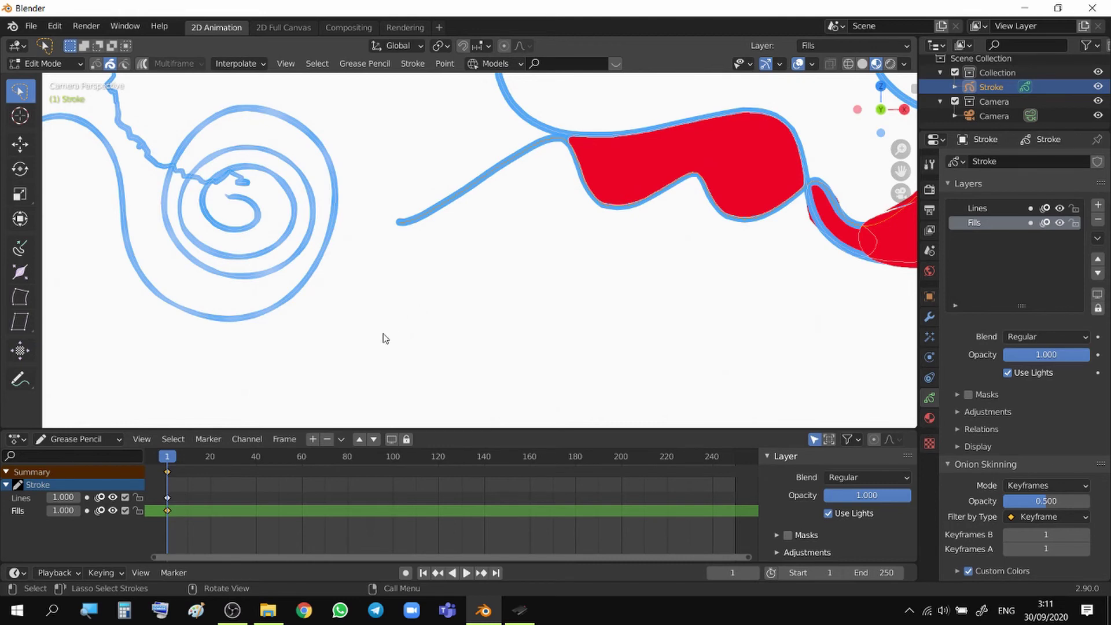
{"action": "key", "text": "s"}
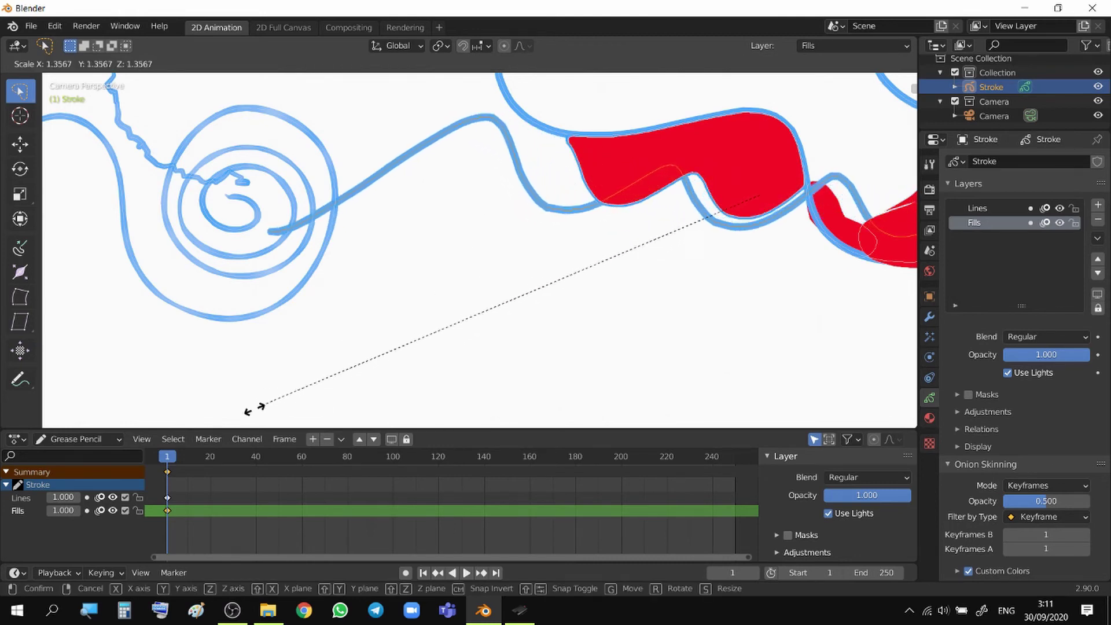
{"action": "left_click", "coordinate": [383, 304]}
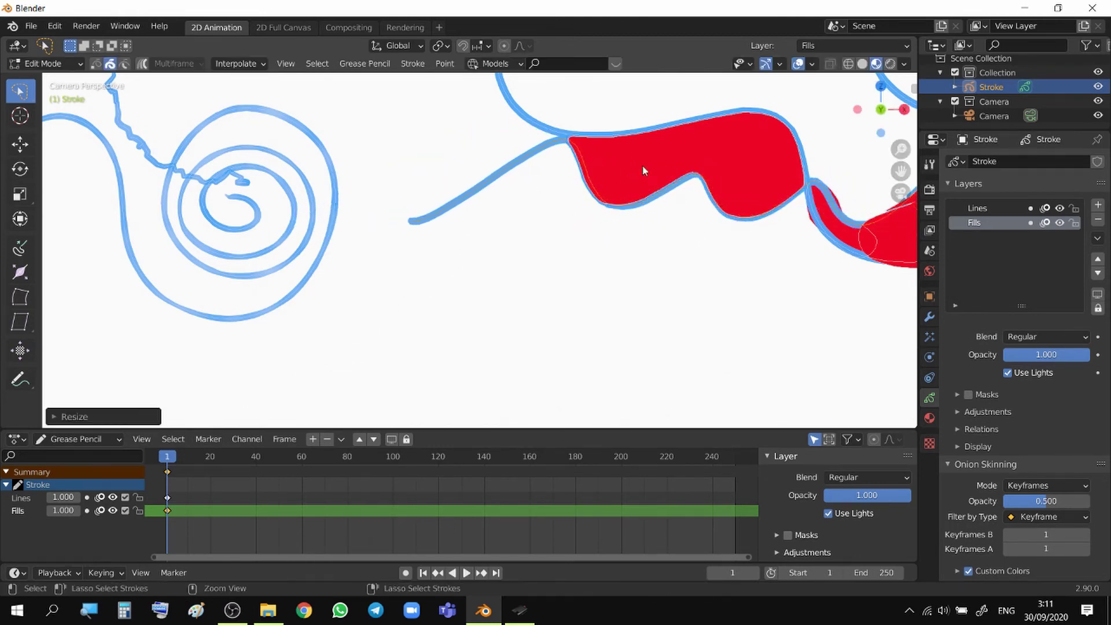
- Move the selected wavy blue stroke into the empty area below the spiral and the red shapes
{"action": "key", "text": "Home"}
{"action": "scroll", "coordinate": [619, 203], "scroll_direction": "up", "scroll_amount": 1}
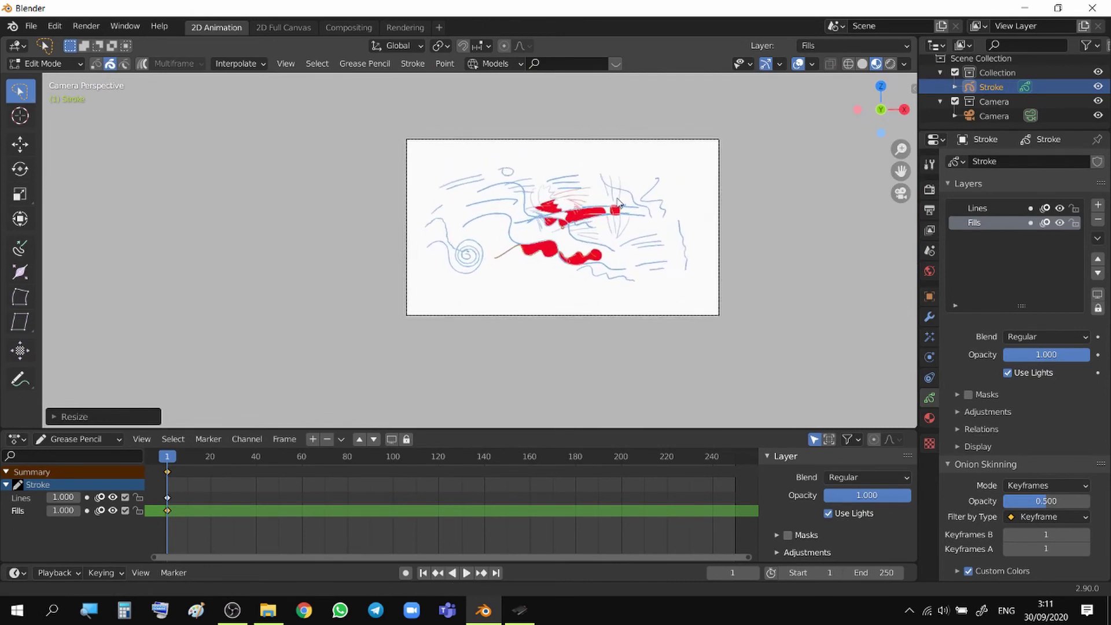
{"action": "scroll", "coordinate": [618, 202], "scroll_direction": "up", "scroll_amount": 5}
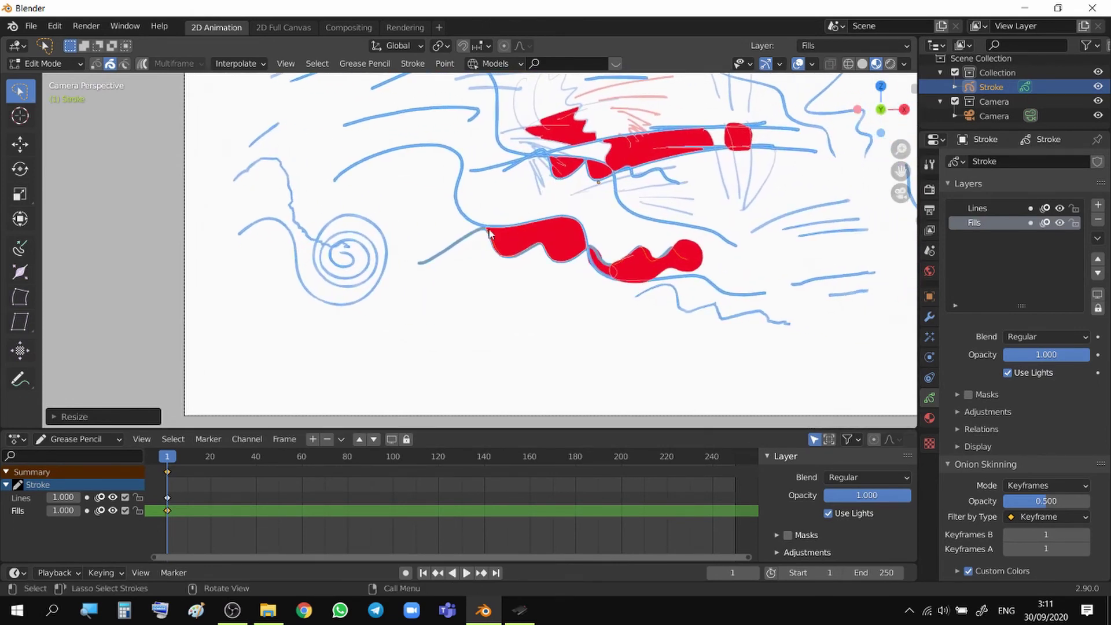
{"action": "key", "text": "g"}
{"action": "left_click", "coordinate": [388, 340]}
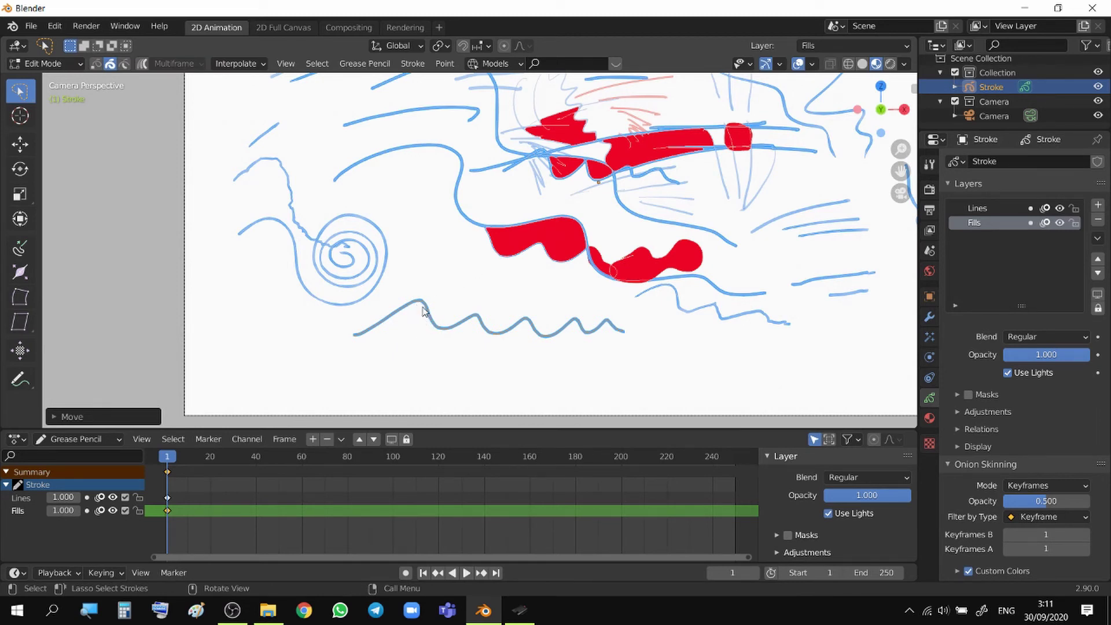
{"action": "key", "text": "g"}
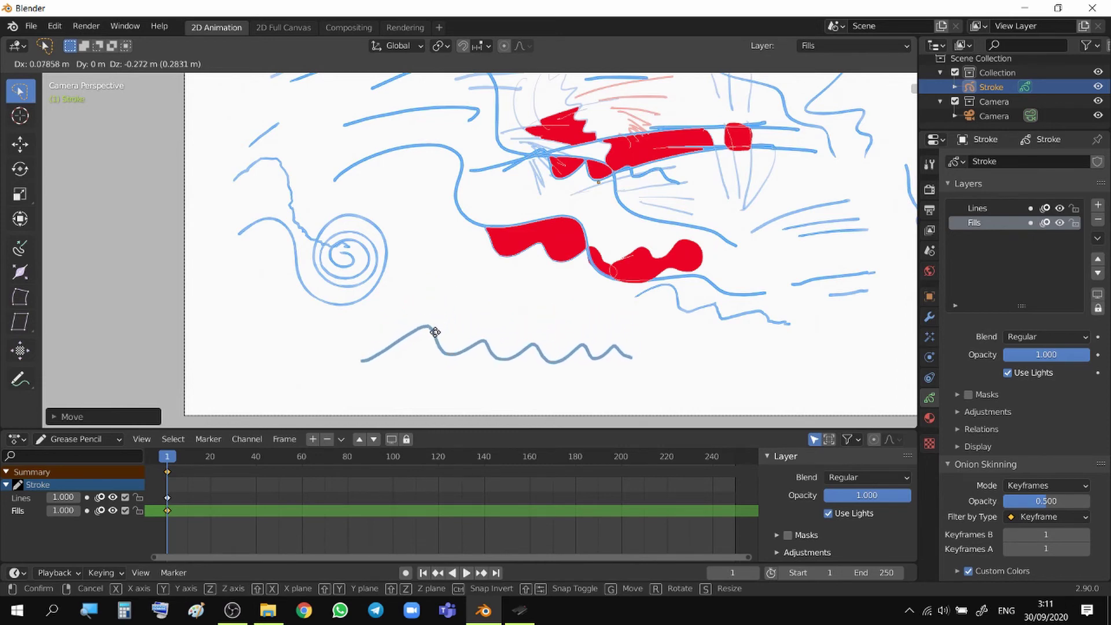
{"action": "left_click", "coordinate": [422, 323]}
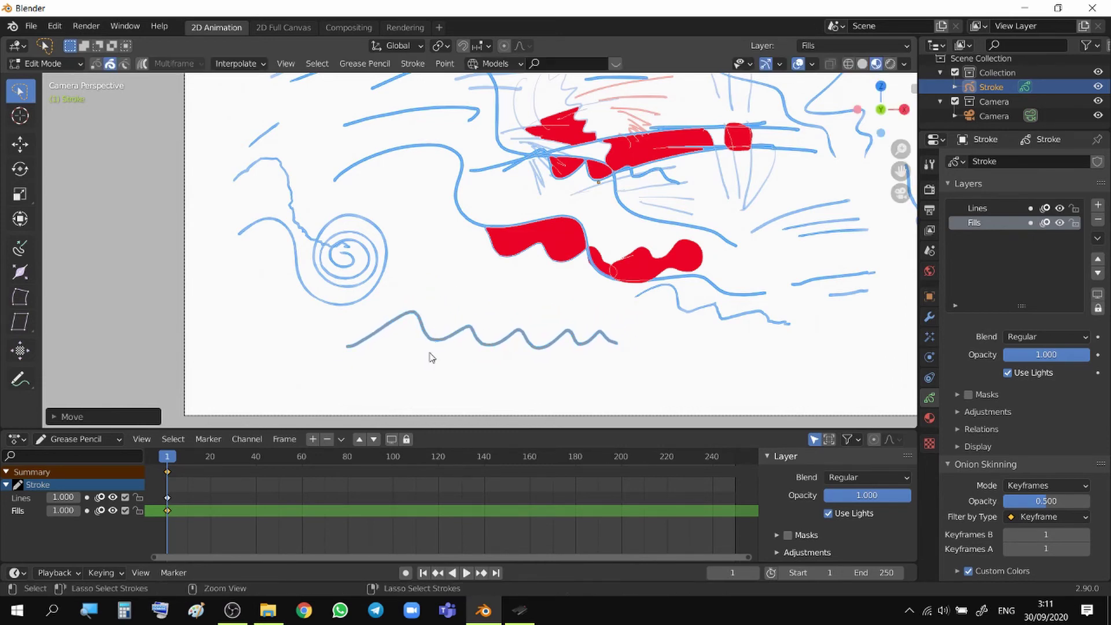
- Rotate the selected wavy blue stroke slightly clockwise so it slopes down away from the spiral
{"action": "scroll", "coordinate": [476, 311], "scroll_direction": "up", "scroll_amount": 2}
{"action": "scroll", "coordinate": [476, 311], "scroll_direction": "up", "scroll_amount": 2}
{"action": "mouse_move", "coordinate": [449, 347]}
{"action": "middle_mouse_down", "text": "shift"}
{"action": "mouse_move", "coordinate": [457, 228]}
{"action": "mouse_move", "coordinate": [468, 246]}
{"action": "middle_mouse_up", "text": "shift"}
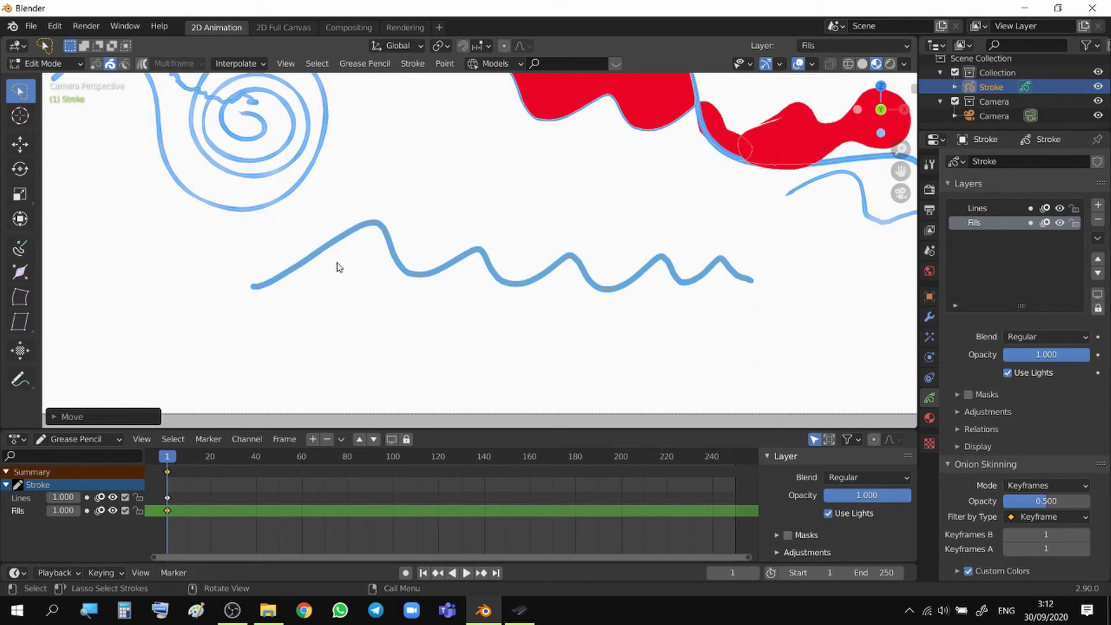
{"action": "key", "text": "r"}
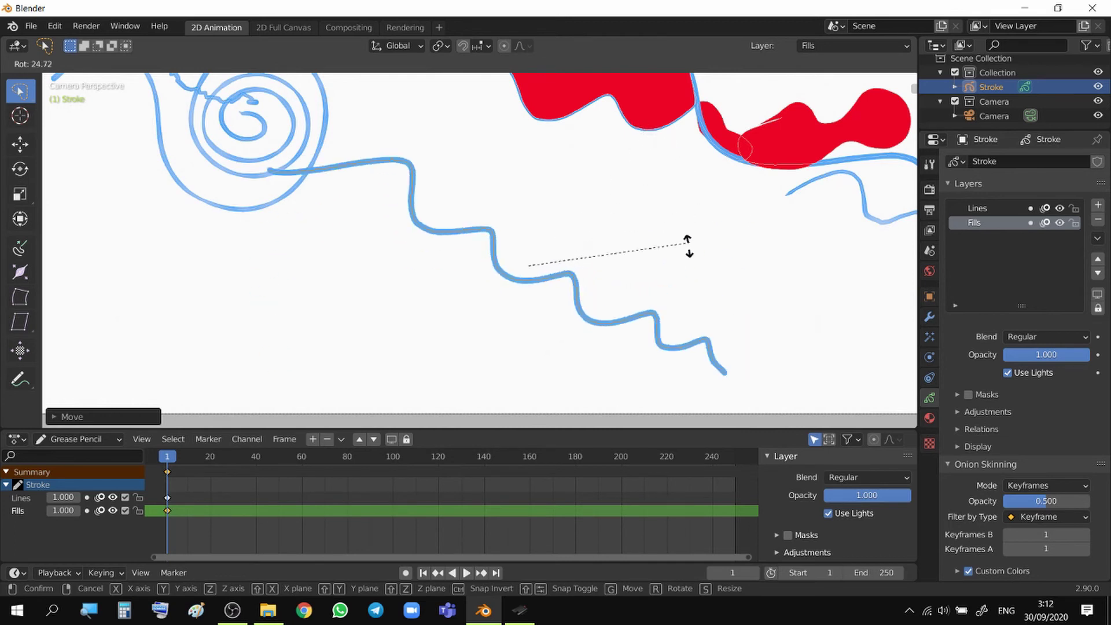
{"action": "left_click", "coordinate": [673, 202]}
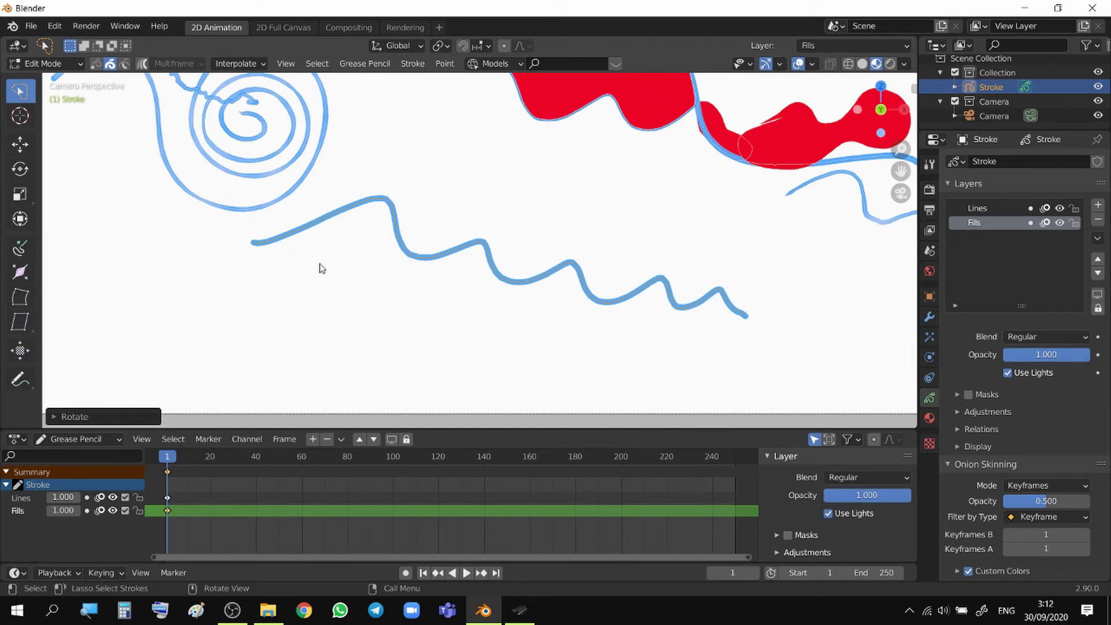
- Go to frame 5, add a keyframe, and move the selected wavy stroke straight down a short distance
{"action": "middle_click_drag", "start_coordinate": [478, 222], "coordinate": [440, 272], "text": "ctrl"}
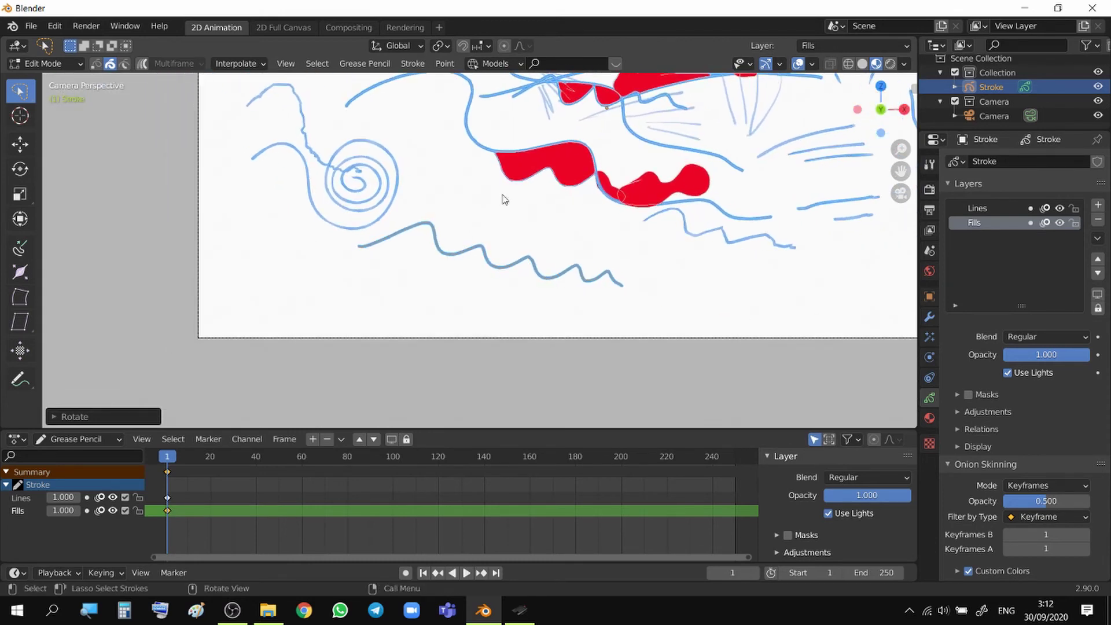
{"action": "middle_click_drag", "start_coordinate": [542, 162], "coordinate": [495, 206], "text": "shift"}
{"action": "middle_click_drag", "start_coordinate": [488, 261], "coordinate": [524, 194], "text": "ctrl"}
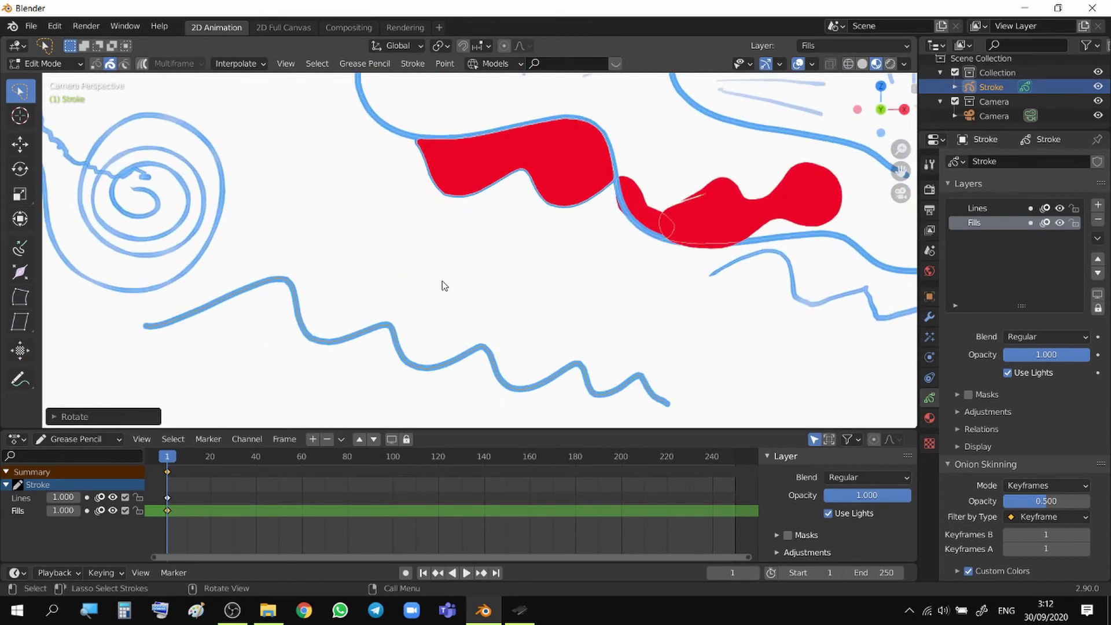
{"action": "middle_click_drag", "start_coordinate": [421, 314], "coordinate": [513, 201], "text": "shift"}
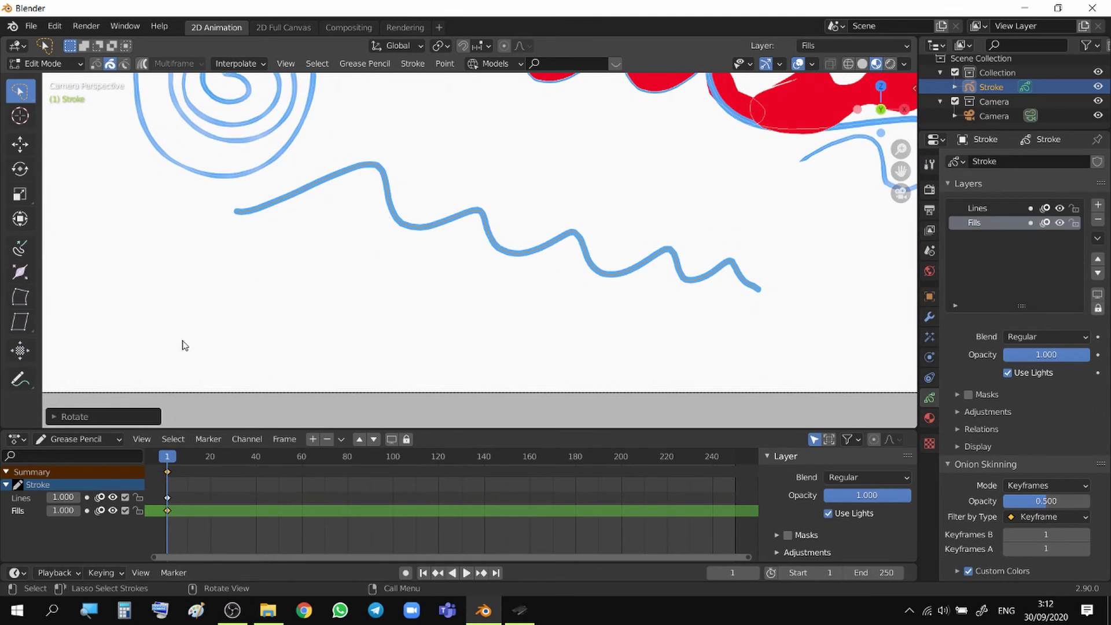
{"action": "left_click_drag", "start_coordinate": [166, 460], "coordinate": [176, 459]}
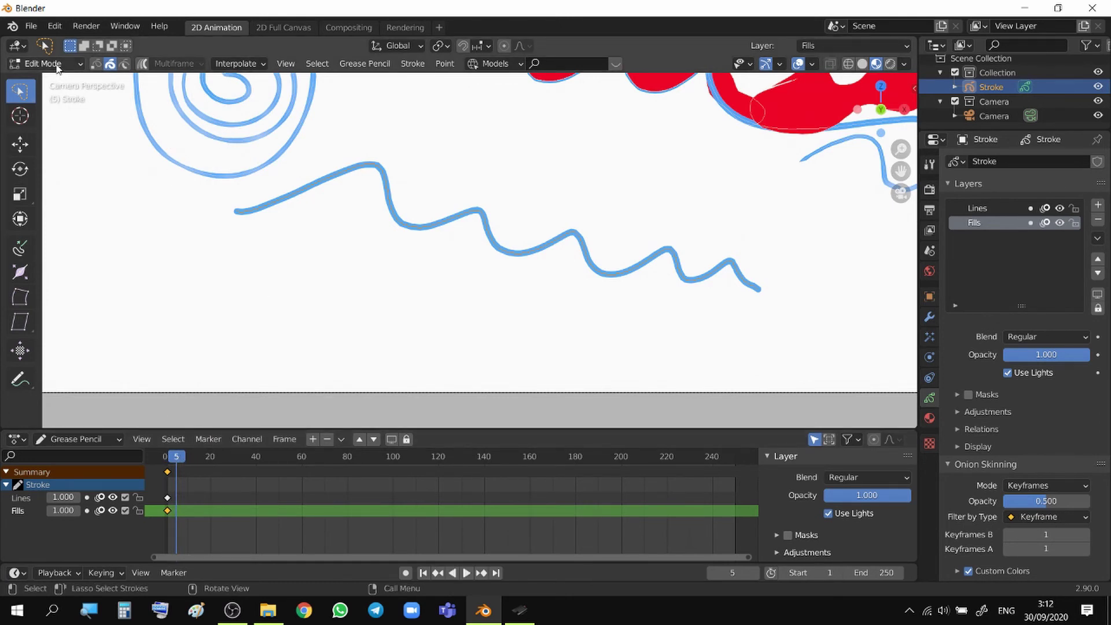
{"action": "mouse_move", "coordinate": [169, 327]}
{"action": "right_mouse_down", "text": "ctrl"}
{"action": "mouse_move", "coordinate": [518, 335]}
{"action": "mouse_move", "coordinate": [752, 325]}
{"action": "mouse_move", "coordinate": [739, 215]}
{"action": "mouse_move", "coordinate": [527, 151]}
{"action": "mouse_move", "coordinate": [338, 149]}
{"action": "mouse_move", "coordinate": [185, 227]}
{"action": "right_mouse_up", "text": "ctrl"}
{"action": "key", "text": "g"}
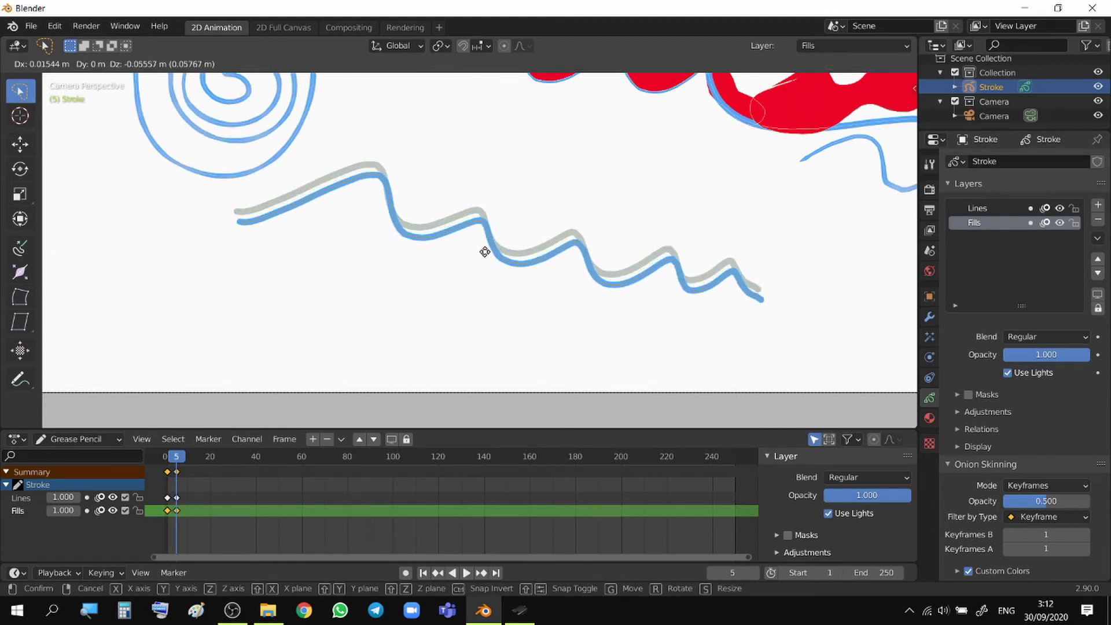
{"action": "left_click", "coordinate": [476, 302]}
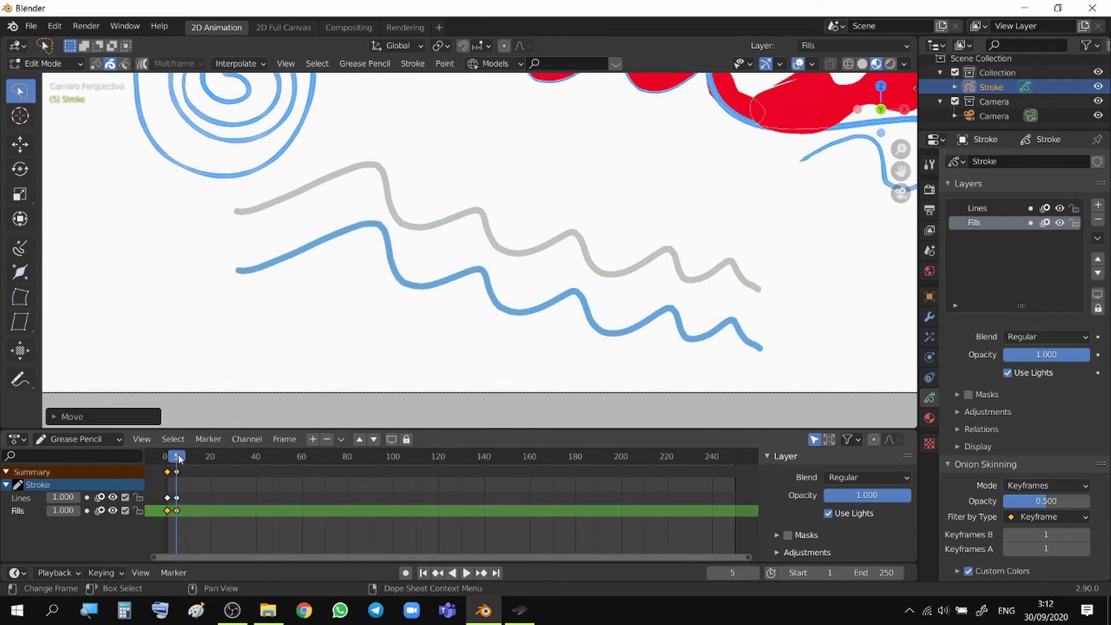
- Play and scrub the animation around frame 5 to preview the wavy stroke's shift
{"action": "key", "text": "space"}
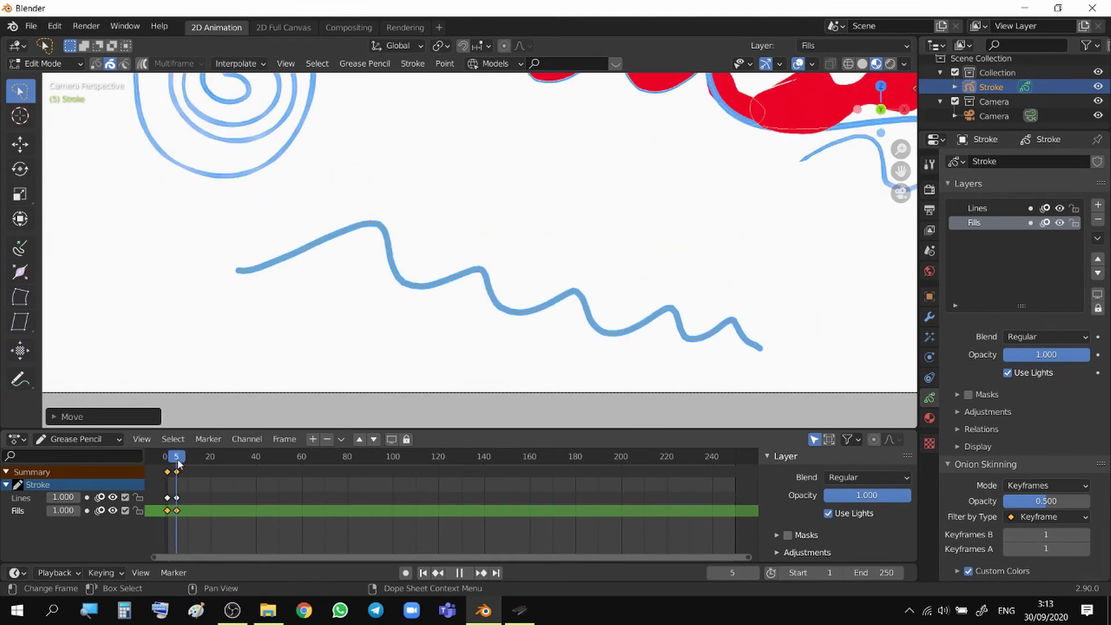
{"action": "left_click_drag", "start_coordinate": [178, 463], "coordinate": [176, 467]}
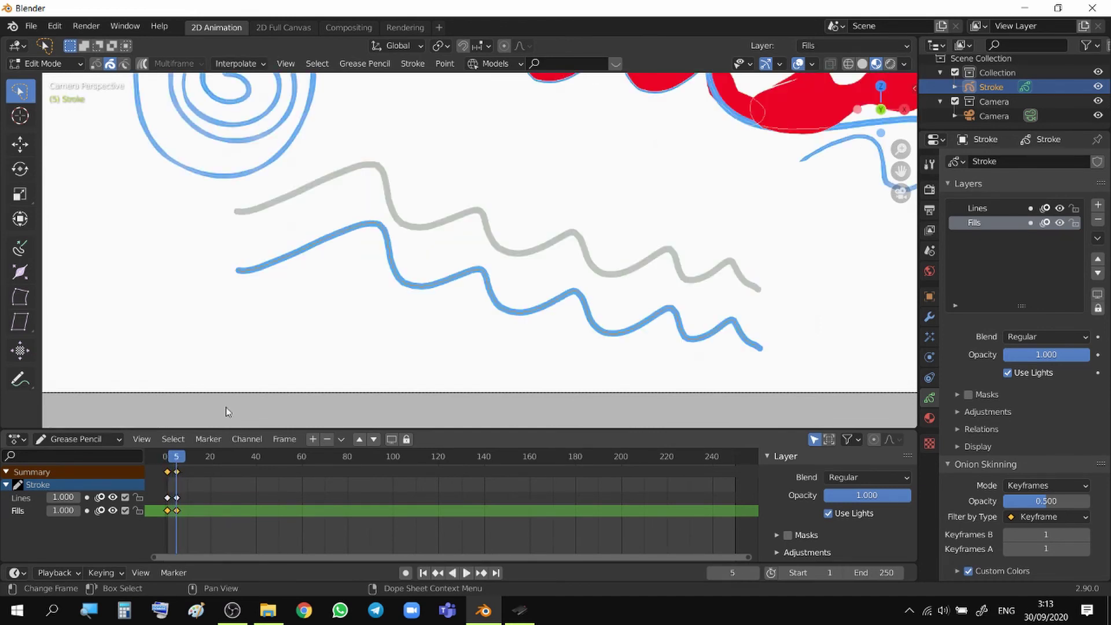
{"action": "key", "text": "space"}
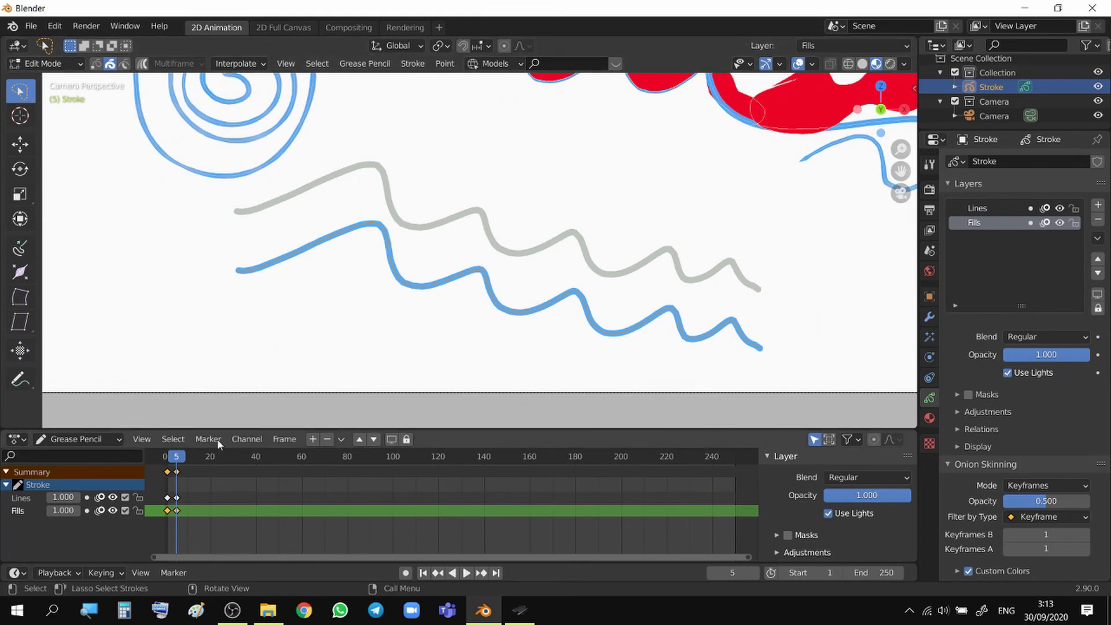
{"action": "key", "text": "space"}
- Go to frame 9 and switch the Stroke drawing from Edit Mode to Sculpt Mode
{"action": "left_click", "coordinate": [186, 458]}
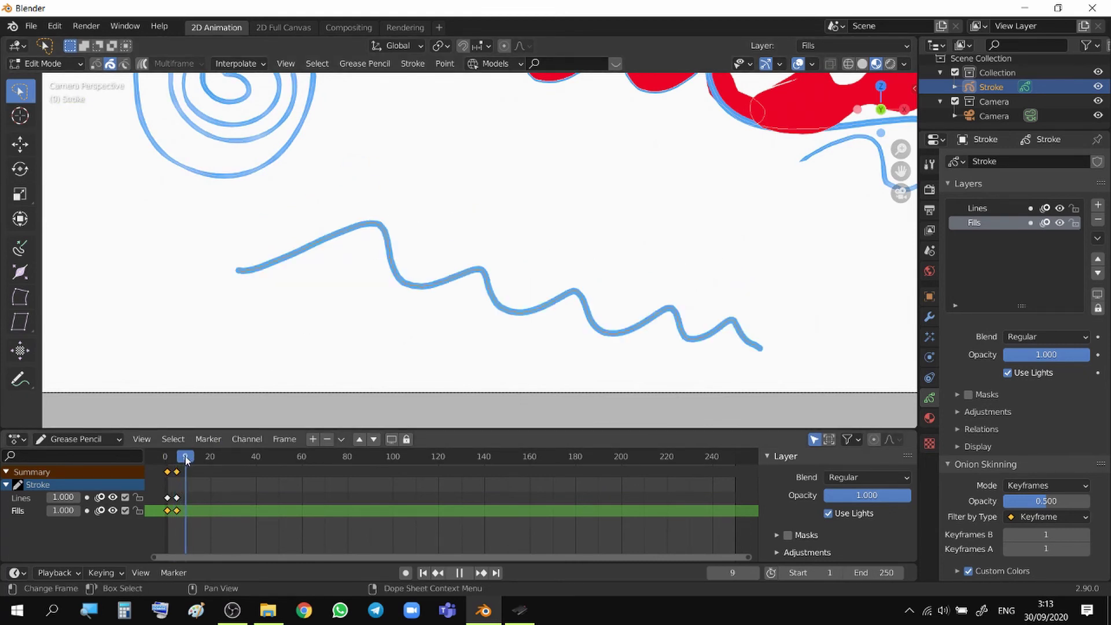
{"action": "key", "text": "space"}
{"action": "left_click", "coordinate": [55, 65]}
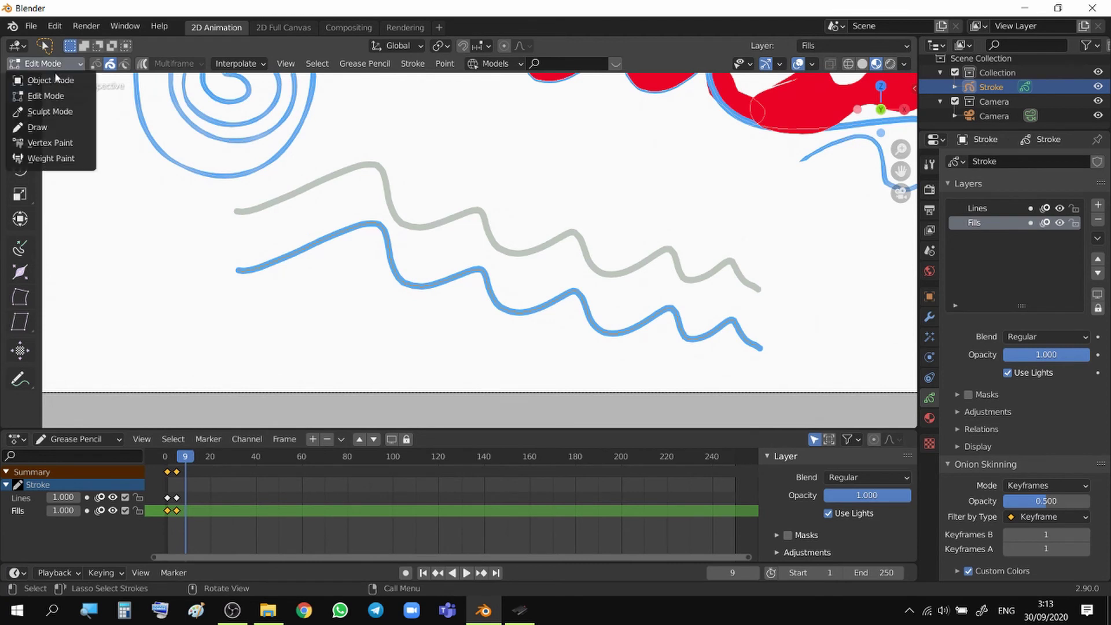
{"action": "left_click", "coordinate": [63, 113]}
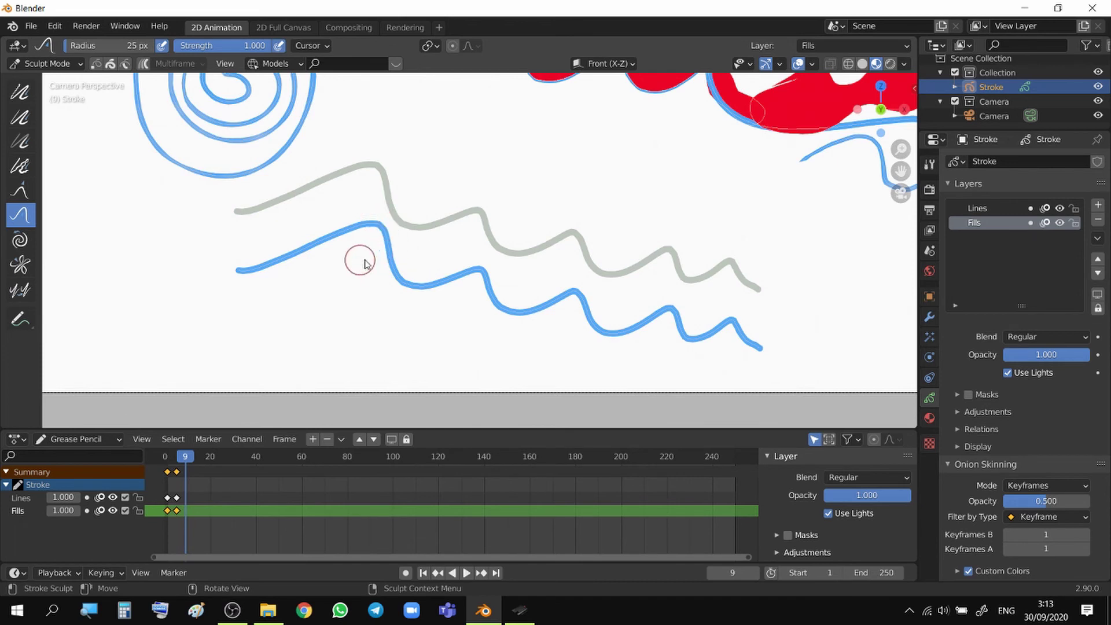
- Set the sculpt brush radius to 53 px, deform the wavy stroke into an irregular shape at frame 9, and scrub the timeline to compare
{"action": "mouse_move", "coordinate": [372, 240]}
{"action": "left_mouse_down"}
{"action": "mouse_move", "coordinate": [377, 228]}
{"action": "mouse_move", "coordinate": [387, 244]}
{"action": "mouse_move", "coordinate": [375, 268]}
{"action": "mouse_move", "coordinate": [423, 216]}
{"action": "mouse_move", "coordinate": [406, 262]}
{"action": "left_mouse_up"}
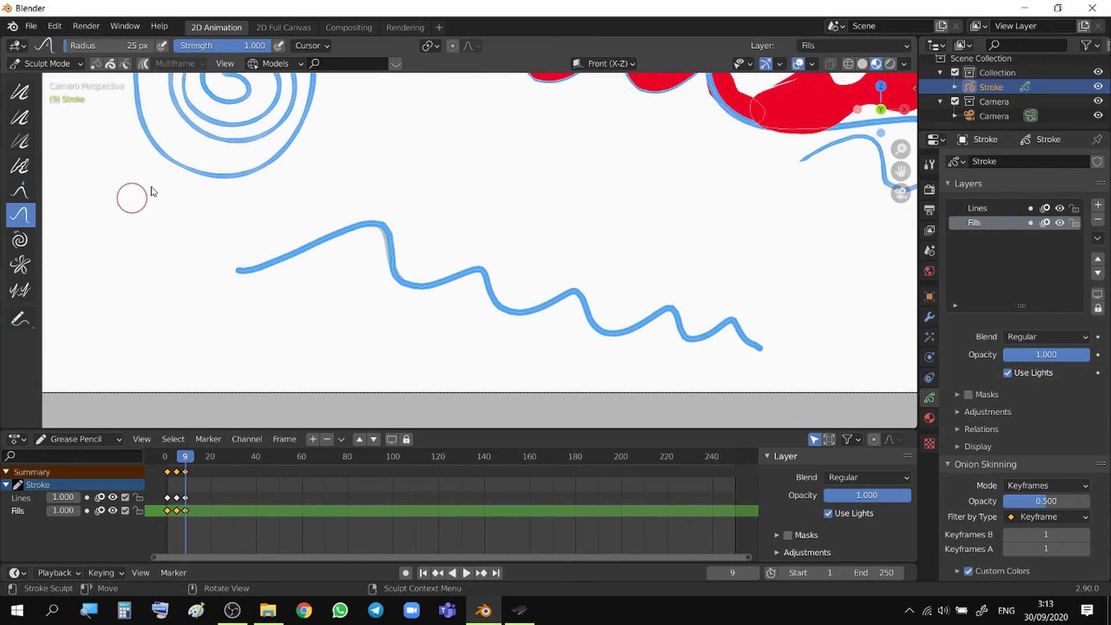
{"action": "left_click_drag", "start_coordinate": [72, 45], "coordinate": [87, 44]}
{"action": "mouse_move", "coordinate": [380, 267]}
{"action": "left_mouse_down"}
{"action": "mouse_move", "coordinate": [428, 219]}
{"action": "mouse_move", "coordinate": [417, 258]}
{"action": "mouse_move", "coordinate": [432, 272]}
{"action": "mouse_move", "coordinate": [486, 267]}
{"action": "mouse_move", "coordinate": [510, 318]}
{"action": "mouse_move", "coordinate": [593, 293]}
{"action": "mouse_move", "coordinate": [552, 319]}
{"action": "mouse_move", "coordinate": [714, 330]}
{"action": "mouse_move", "coordinate": [763, 350]}
{"action": "left_mouse_up"}
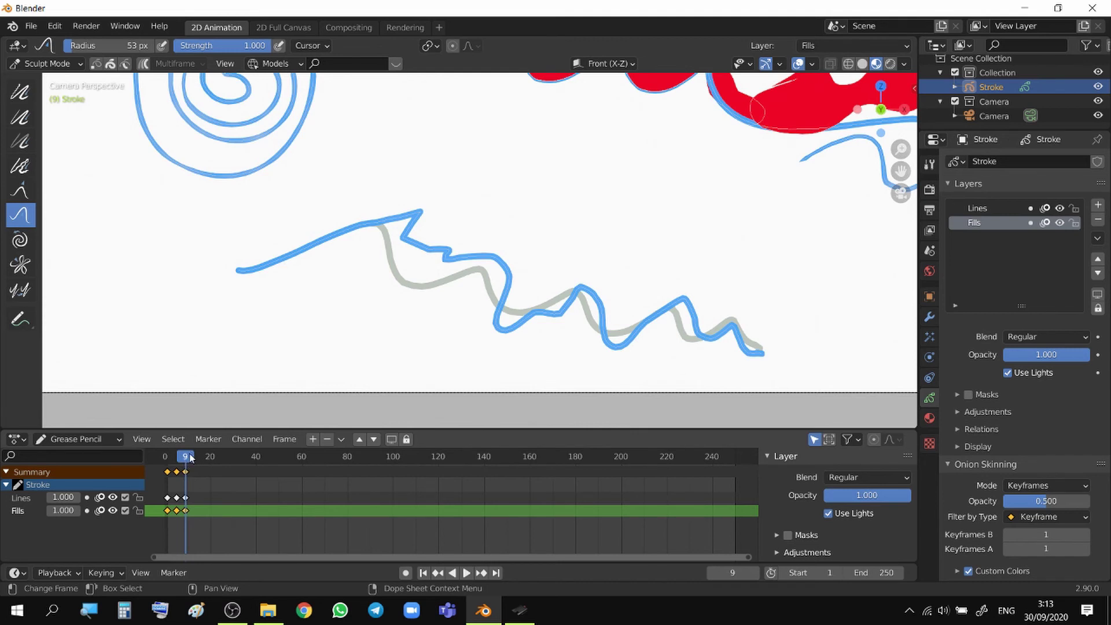
{"action": "mouse_move", "coordinate": [191, 458]}
{"action": "left_mouse_down"}
{"action": "mouse_move", "coordinate": [166, 463]}
{"action": "mouse_move", "coordinate": [195, 472]}
{"action": "mouse_move", "coordinate": [177, 473]}
{"action": "mouse_move", "coordinate": [192, 476]}
{"action": "mouse_move", "coordinate": [176, 488]}
{"action": "left_mouse_up"}
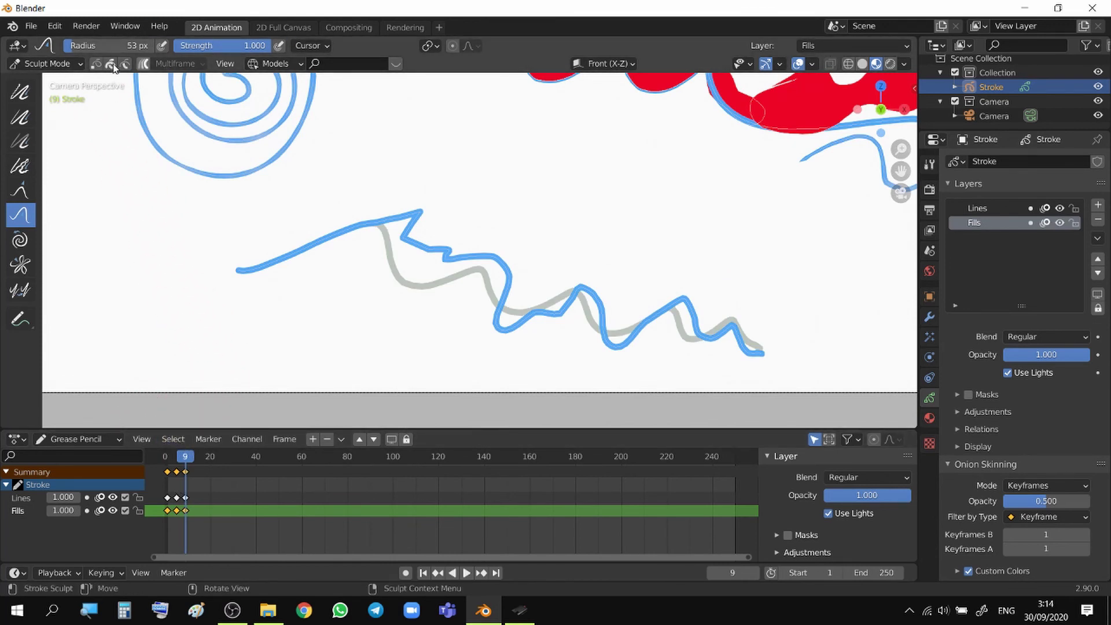
- Switch to Draw mode, look through the brush presets, and show the Stroke object's material settings
{"action": "left_click", "coordinate": [36, 65]}
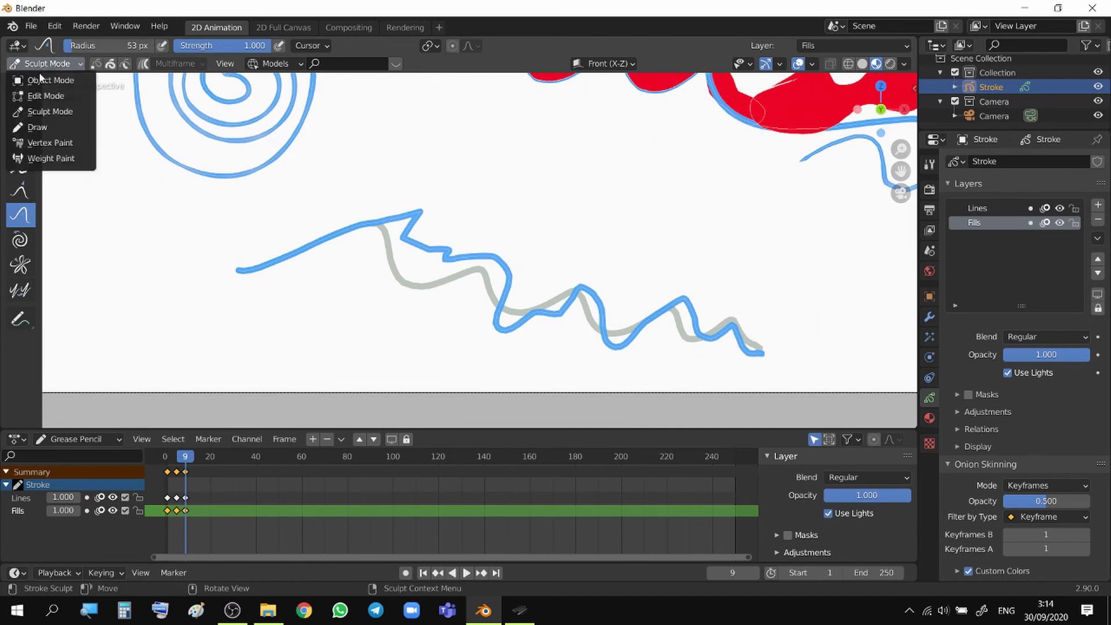
{"action": "left_click", "coordinate": [46, 126]}
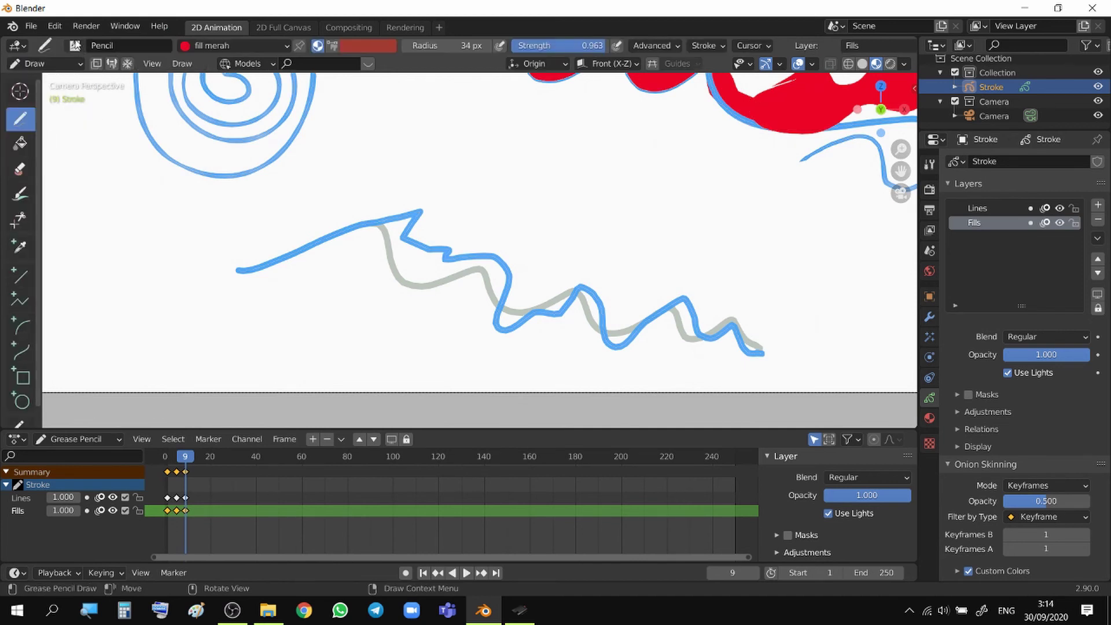
{"action": "left_click", "coordinate": [75, 46]}
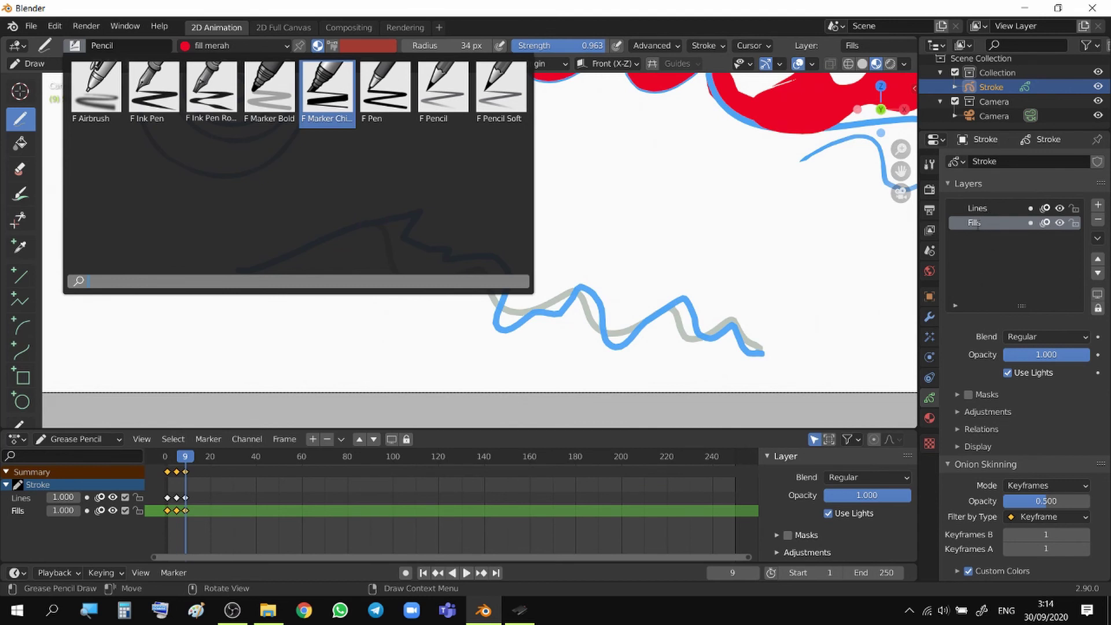
{"action": "left_click", "coordinate": [929, 419]}
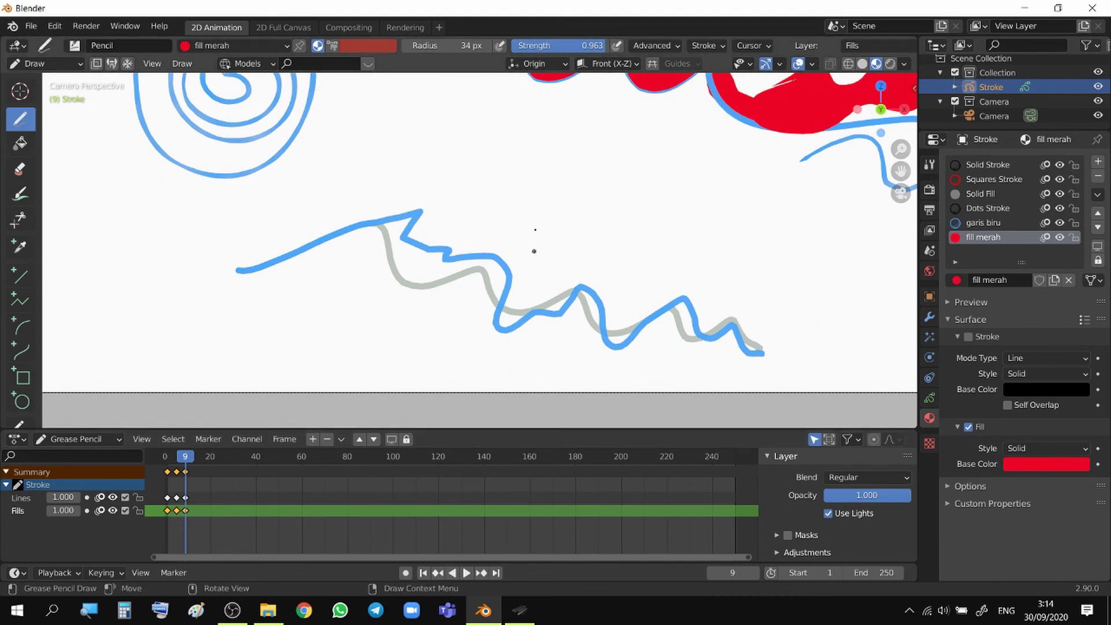
- Choose the Erase tool with the Eraser Soft preset and erase along the beginning of the deformed wavy stroke
{"action": "left_click", "coordinate": [21, 171]}
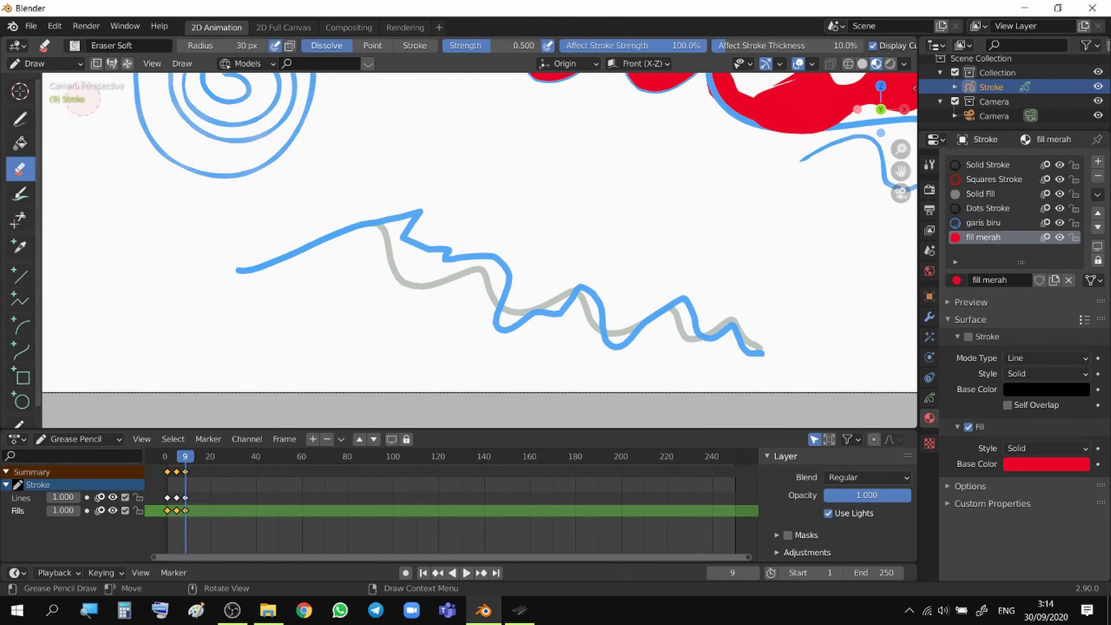
{"action": "left_click", "coordinate": [75, 46]}
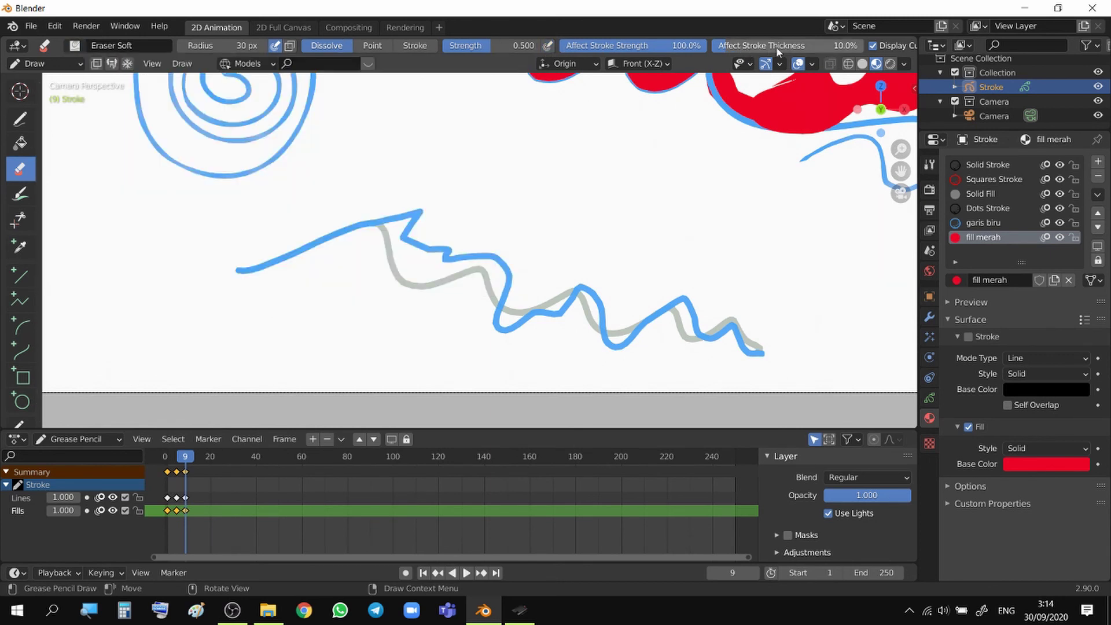
{"action": "middle_click_drag", "start_coordinate": [859, 52], "coordinate": [613, 32]}
{"action": "scroll", "coordinate": [614, 45], "scroll_direction": "up", "scroll_amount": 5}
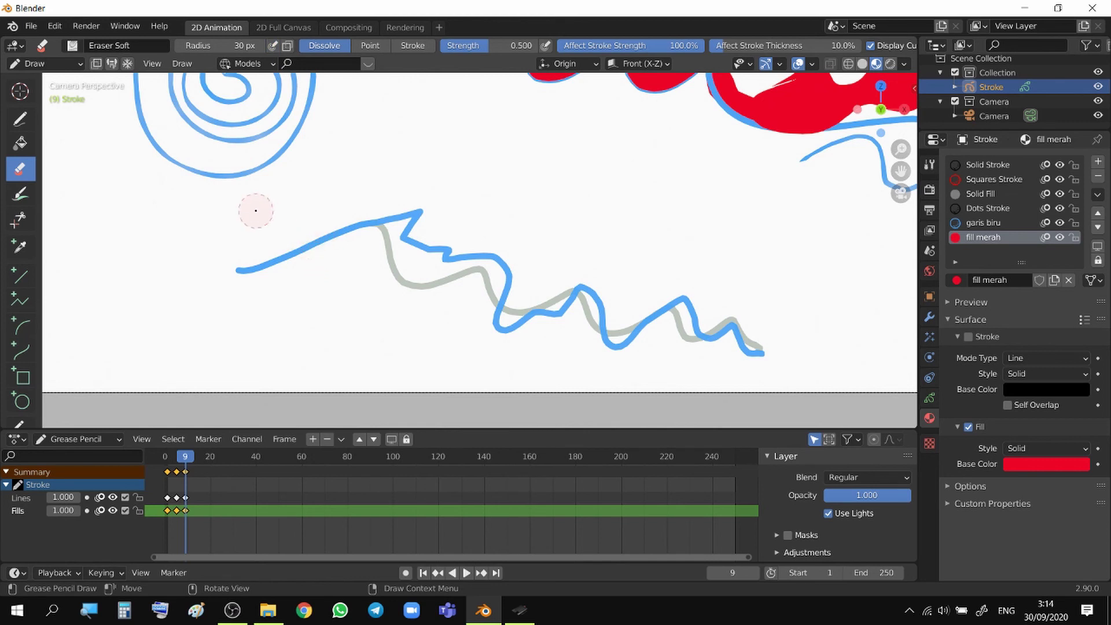
{"action": "mouse_move", "coordinate": [249, 277]}
{"action": "left_mouse_down"}
{"action": "mouse_move", "coordinate": [270, 253]}
{"action": "mouse_move", "coordinate": [243, 255]}
{"action": "mouse_move", "coordinate": [235, 278]}
{"action": "mouse_move", "coordinate": [290, 238]}
{"action": "mouse_move", "coordinate": [297, 253]}
{"action": "mouse_move", "coordinate": [367, 218]}
{"action": "left_mouse_up"}
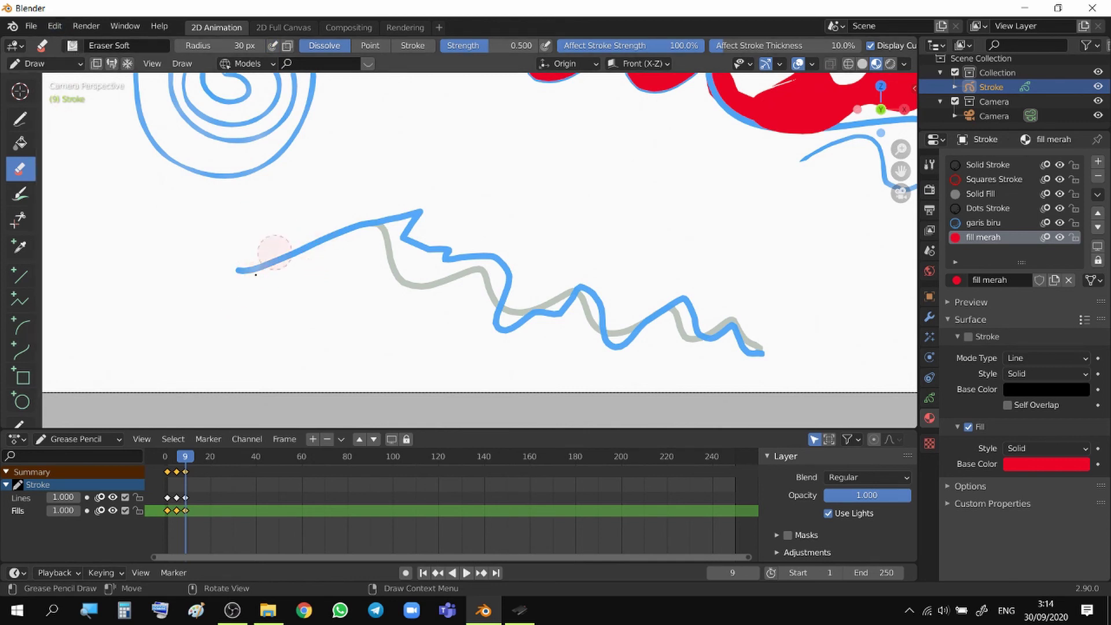
- Choose the Eraser Hard preset and erase along the first sharp peak of the wavy stroke
{"action": "left_click", "coordinate": [72, 46]}
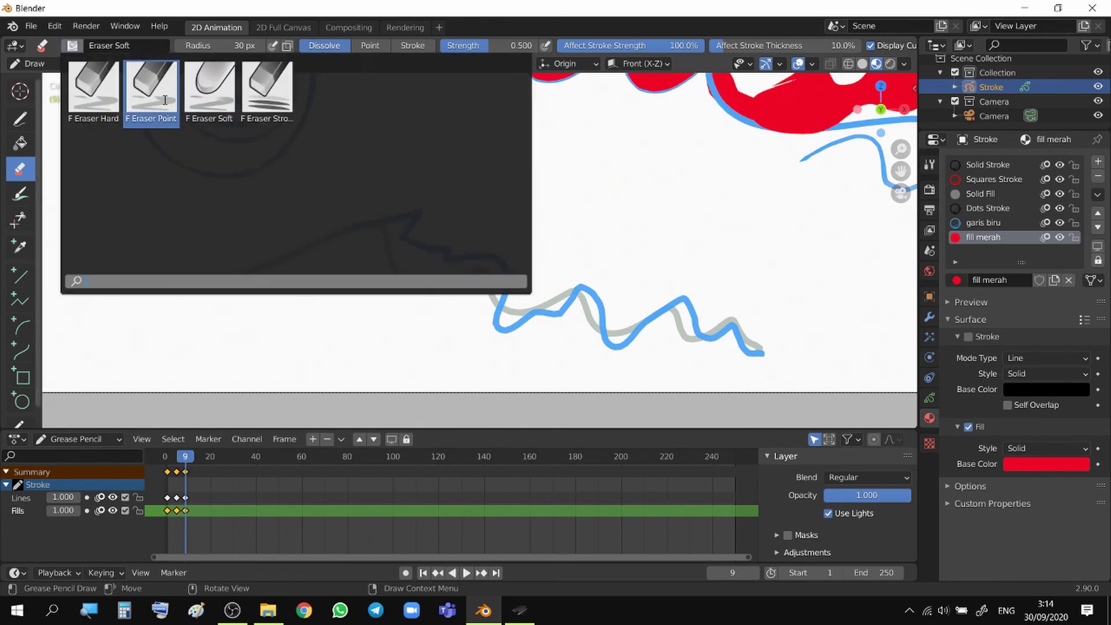
{"action": "left_click", "coordinate": [92, 90]}
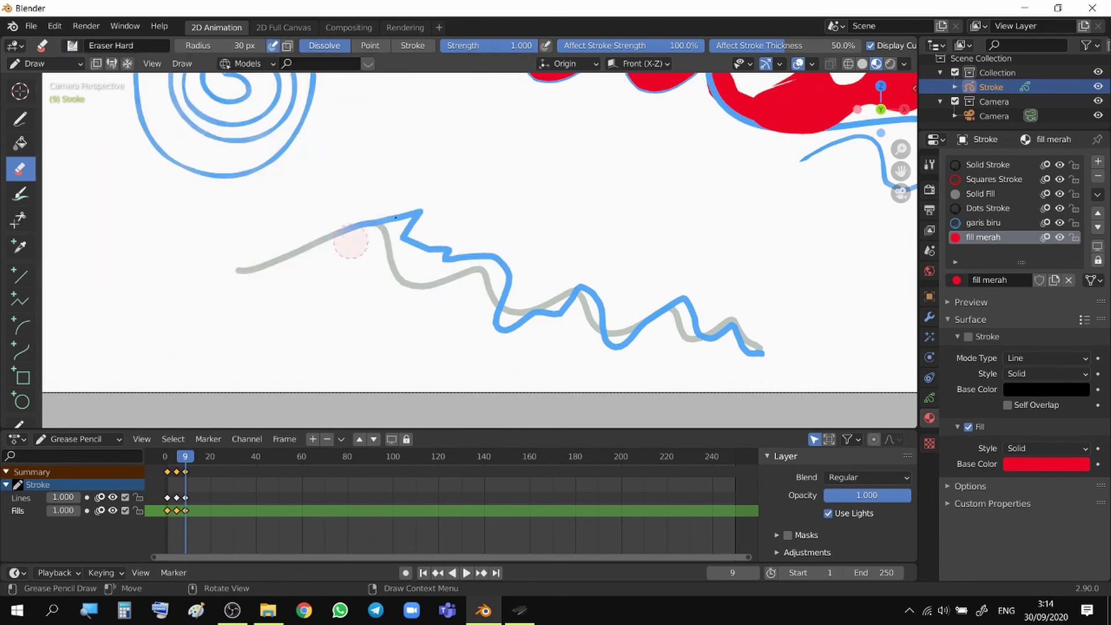
{"action": "mouse_move", "coordinate": [347, 241]}
{"action": "left_mouse_down"}
{"action": "mouse_move", "coordinate": [385, 219]}
{"action": "mouse_move", "coordinate": [454, 240]}
{"action": "left_mouse_up"}
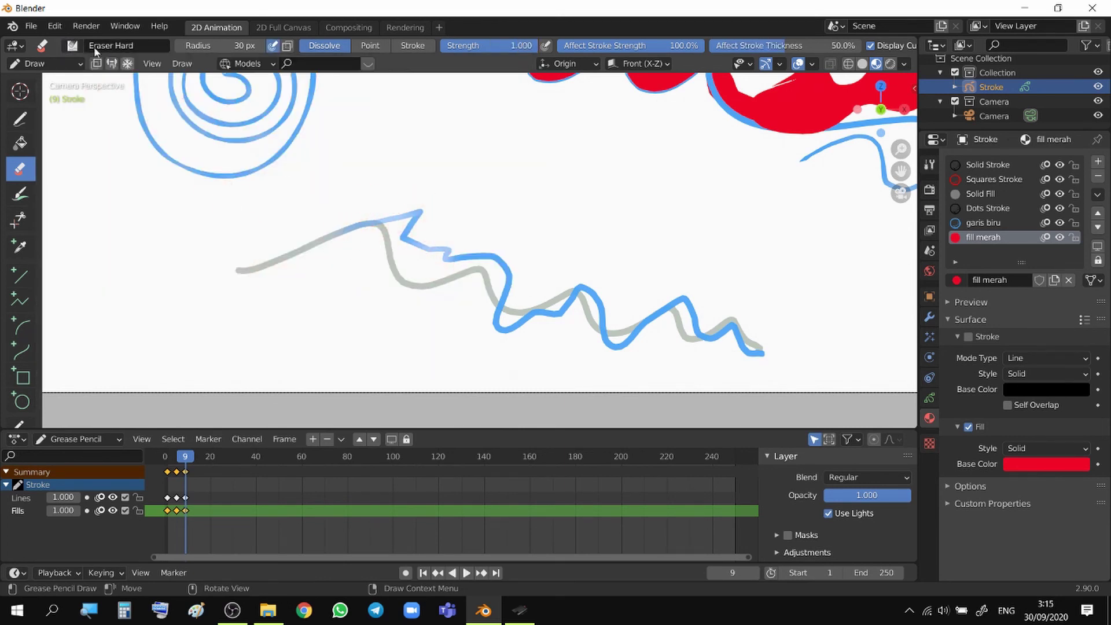
- Choose the Eraser Stroke preset and remove the whole remaining wavy stroke at frame 9
{"action": "left_click", "coordinate": [72, 45]}
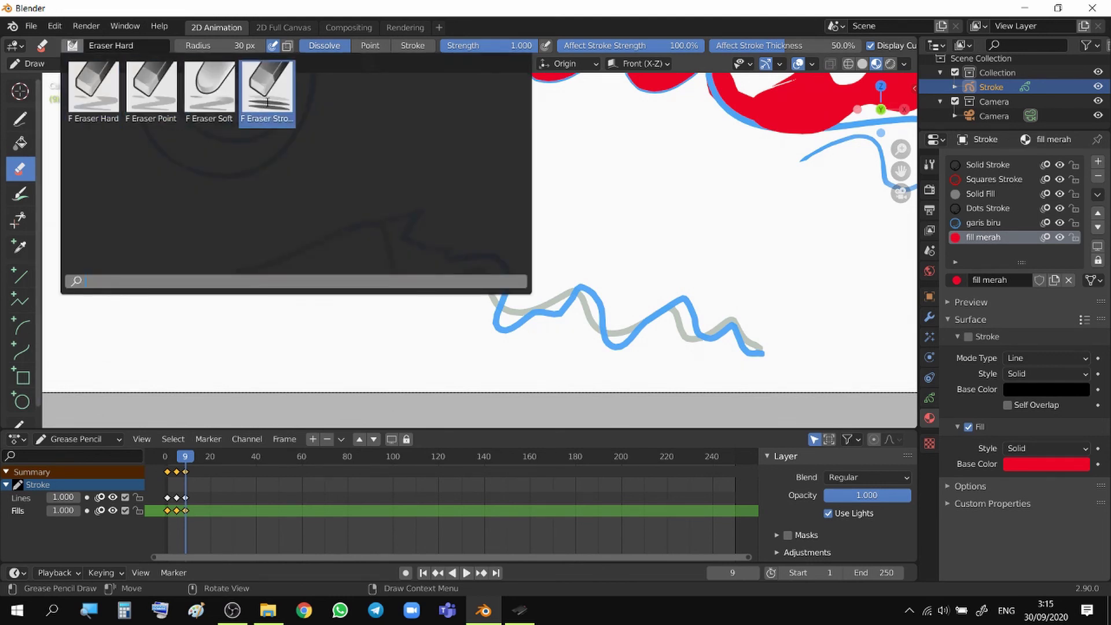
{"action": "left_click", "coordinate": [267, 103]}
{"action": "left_click_drag", "start_coordinate": [446, 249], "coordinate": [487, 267]}
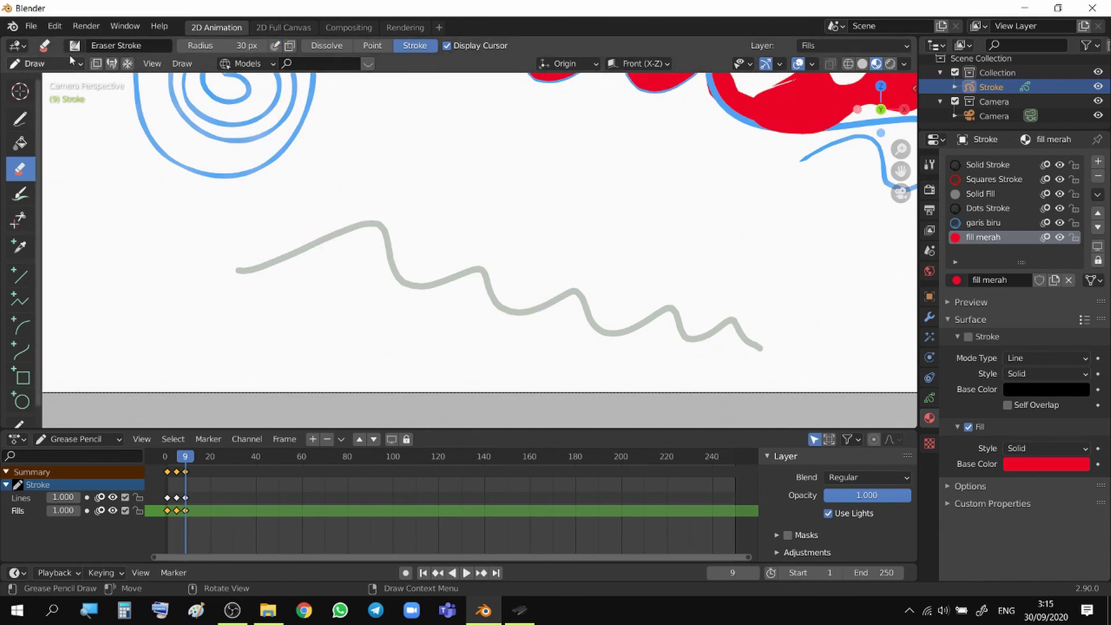
- Check the Fill tool, return to the Draw tool with the Pencil brush, and go back to frame 5
{"action": "left_click", "coordinate": [19, 143]}
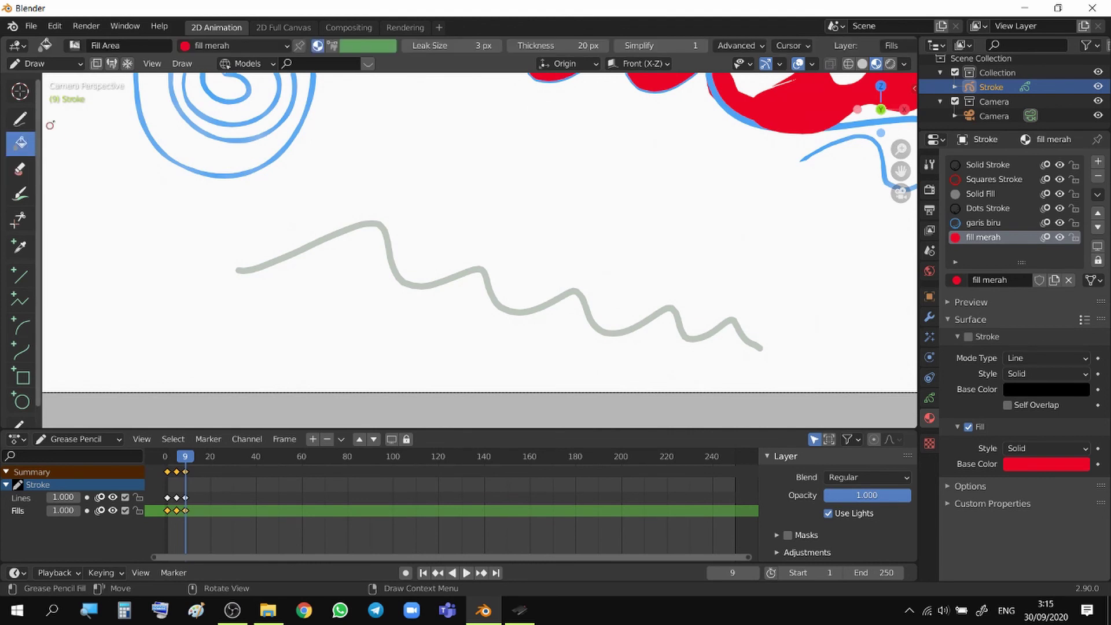
{"action": "left_click", "coordinate": [27, 120]}
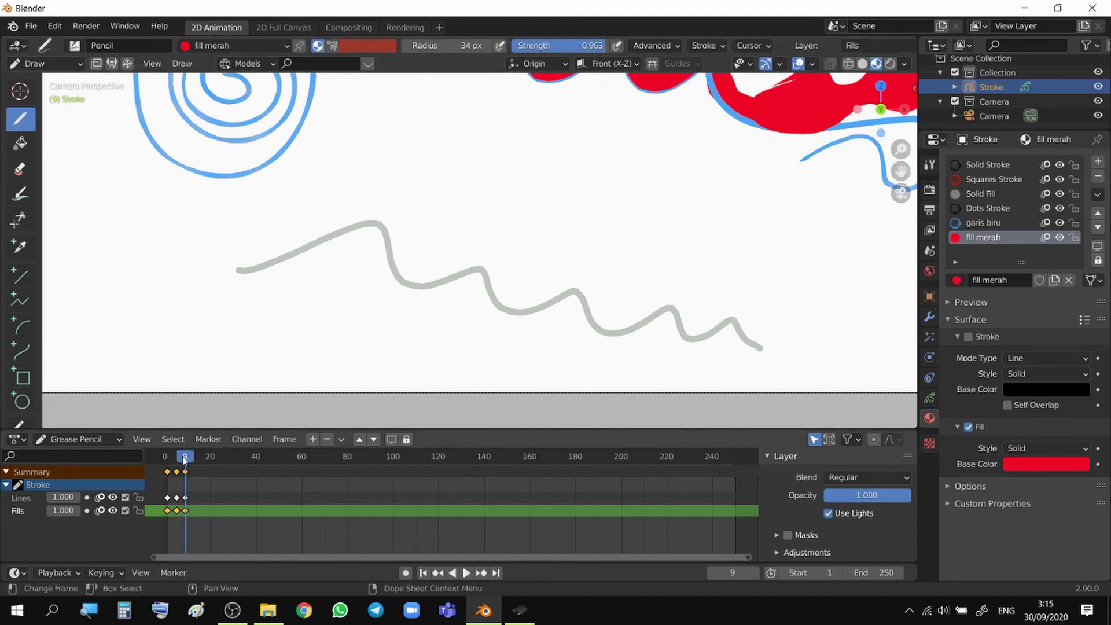
{"action": "left_click_drag", "start_coordinate": [185, 459], "coordinate": [175, 463]}
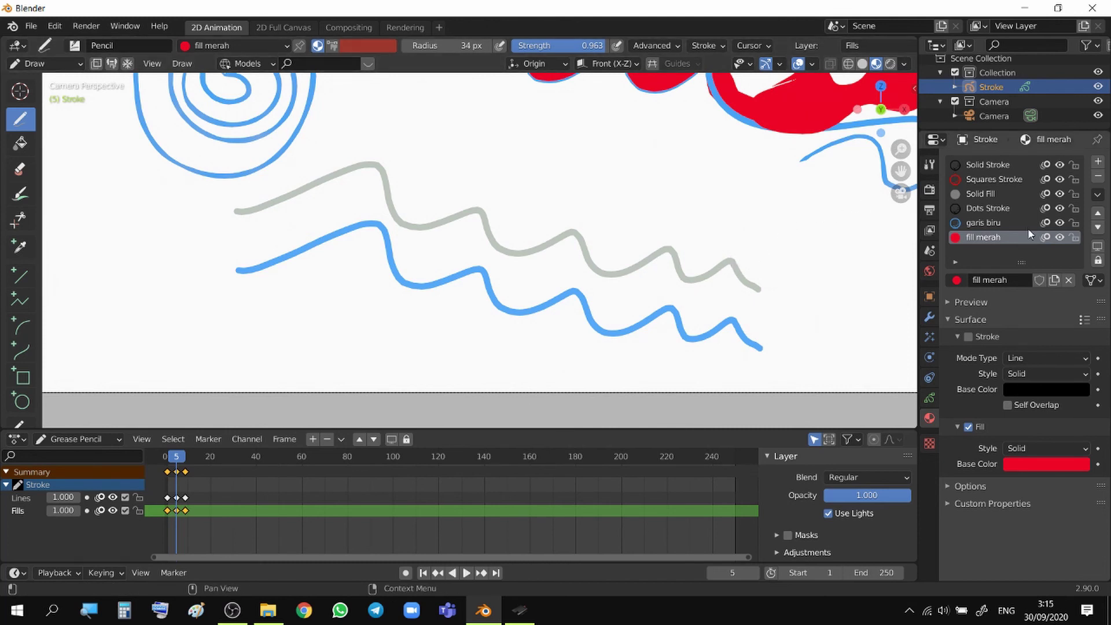
- Toggle onion skinning for the fill merah, garis biru, and Dots Stroke materials off and back on to compare the ghost display
{"action": "left_click", "coordinate": [1045, 237]}
{"action": "left_click", "coordinate": [1045, 237]}
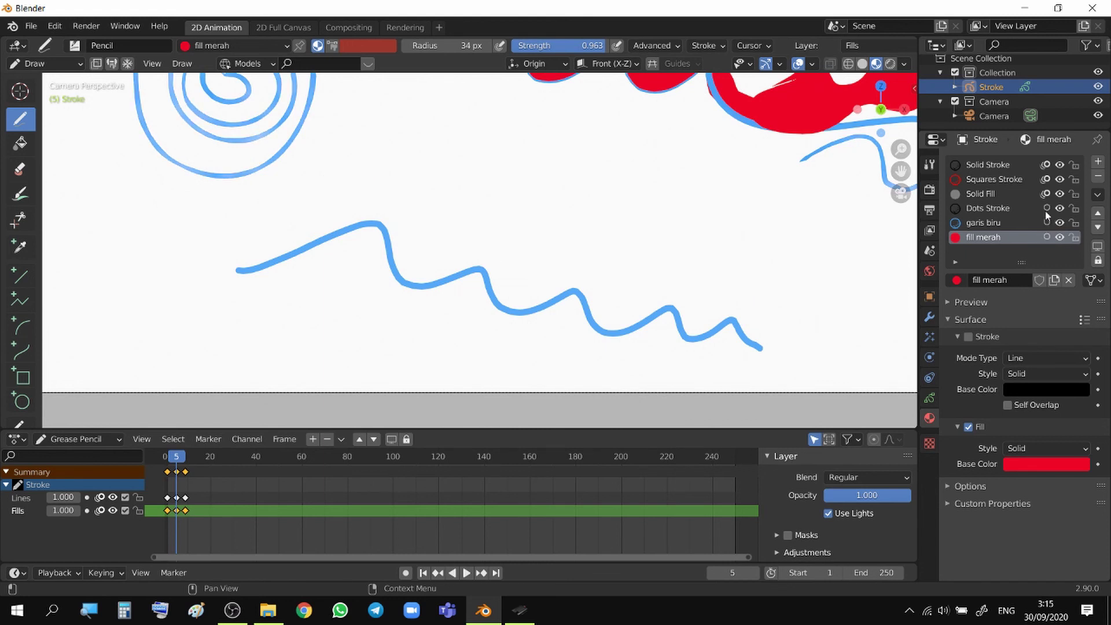
{"action": "left_click", "coordinate": [1047, 208]}
{"action": "left_click", "coordinate": [1047, 222]}
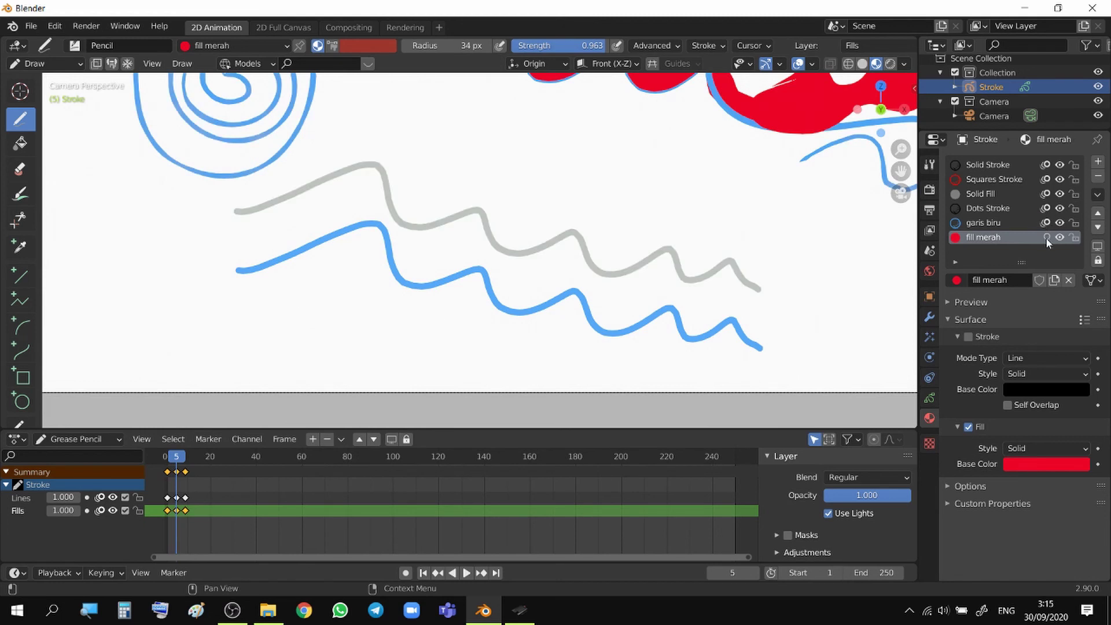
{"action": "left_click", "coordinate": [1046, 237]}
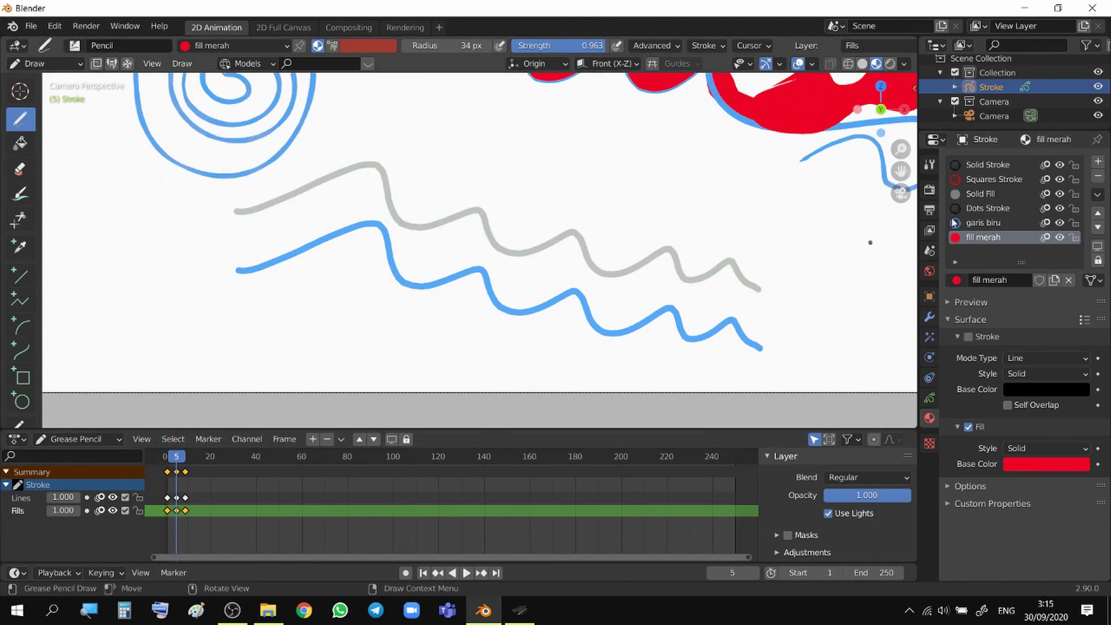
{"action": "left_click", "coordinate": [1045, 224]}
{"action": "left_click", "coordinate": [1046, 223]}
{"action": "left_click", "coordinate": [1045, 224]}
{"action": "left_click", "coordinate": [1045, 223]}
{"action": "scroll", "coordinate": [535, 235], "scroll_direction": "down", "scroll_amount": 6}
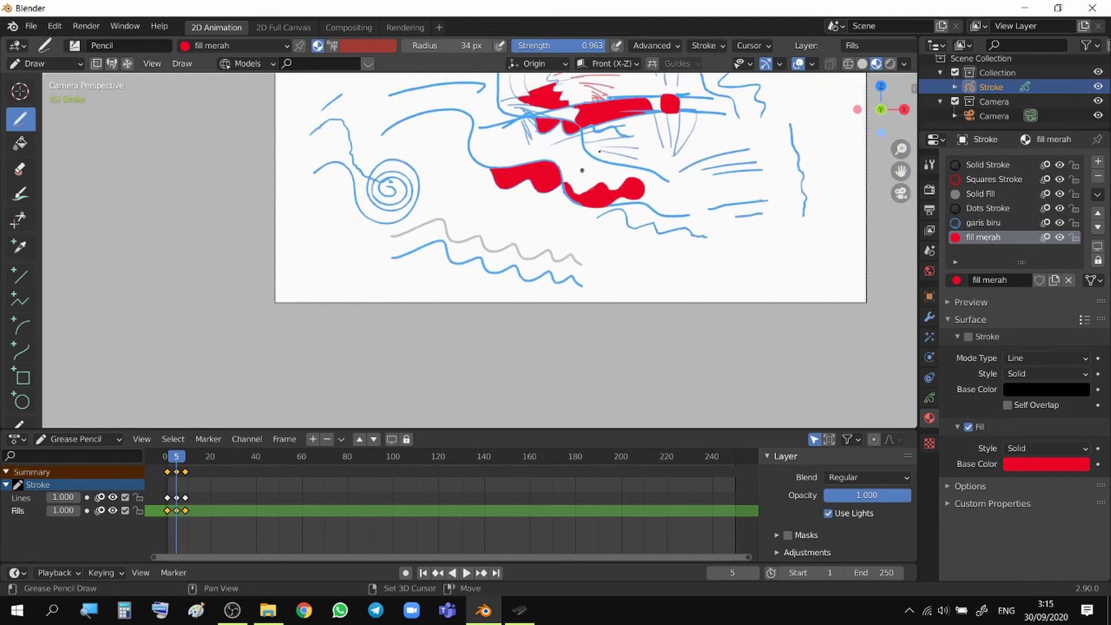
{"action": "middle_click_drag", "start_coordinate": [582, 170], "coordinate": [544, 233], "text": "shift"}
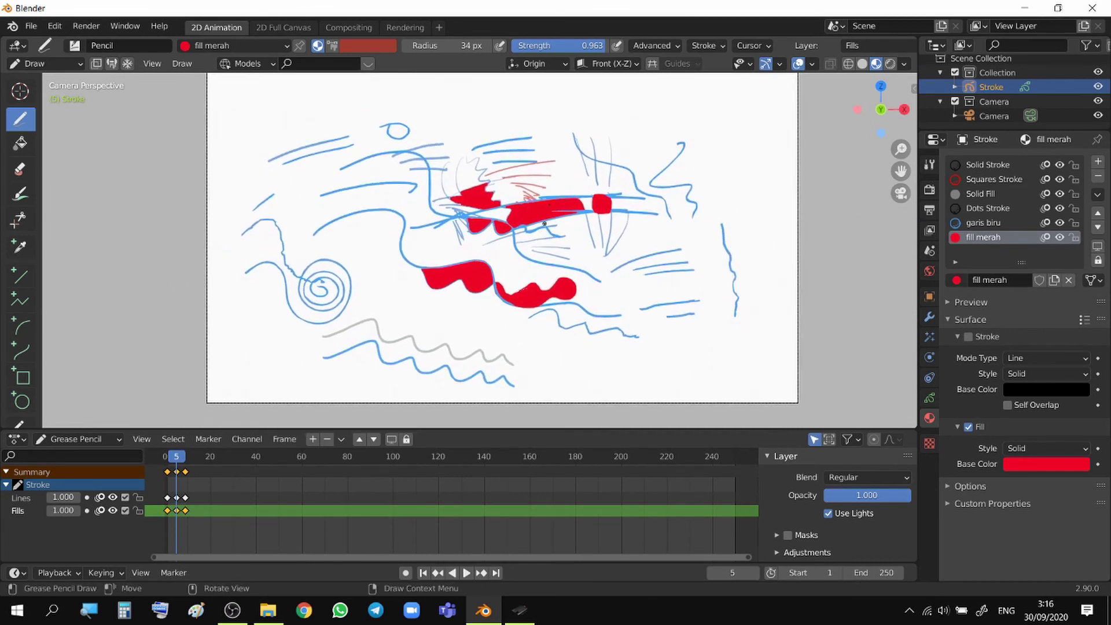